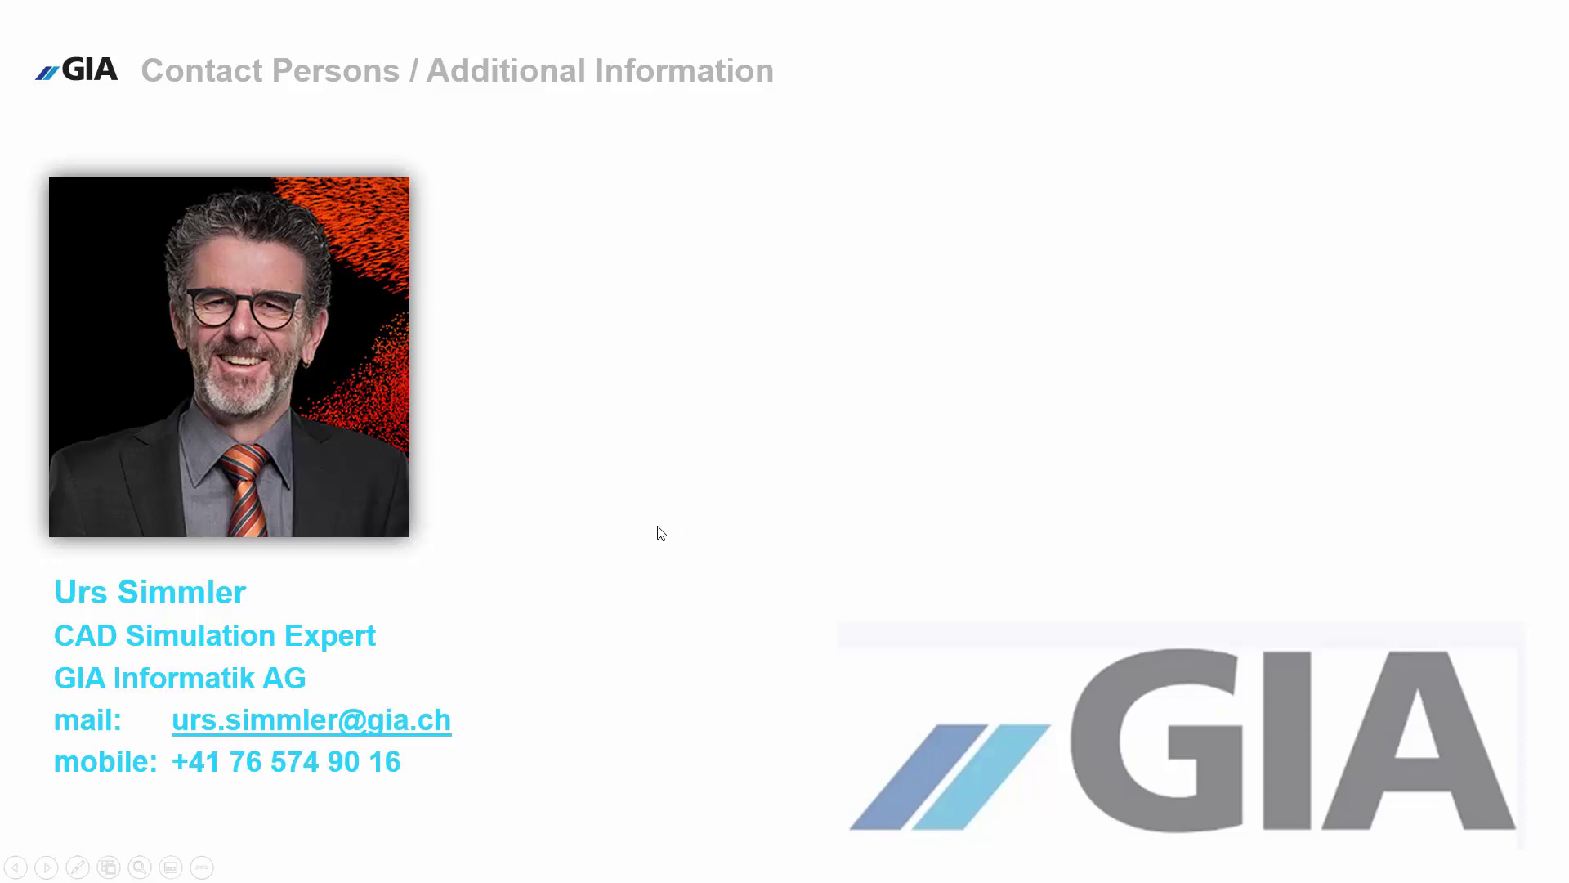
Step: Reveal the second contact and the company web link, then go to the Human Factor Extension – Manikin slide
{"action": "left_click", "coordinate": [641, 529]}
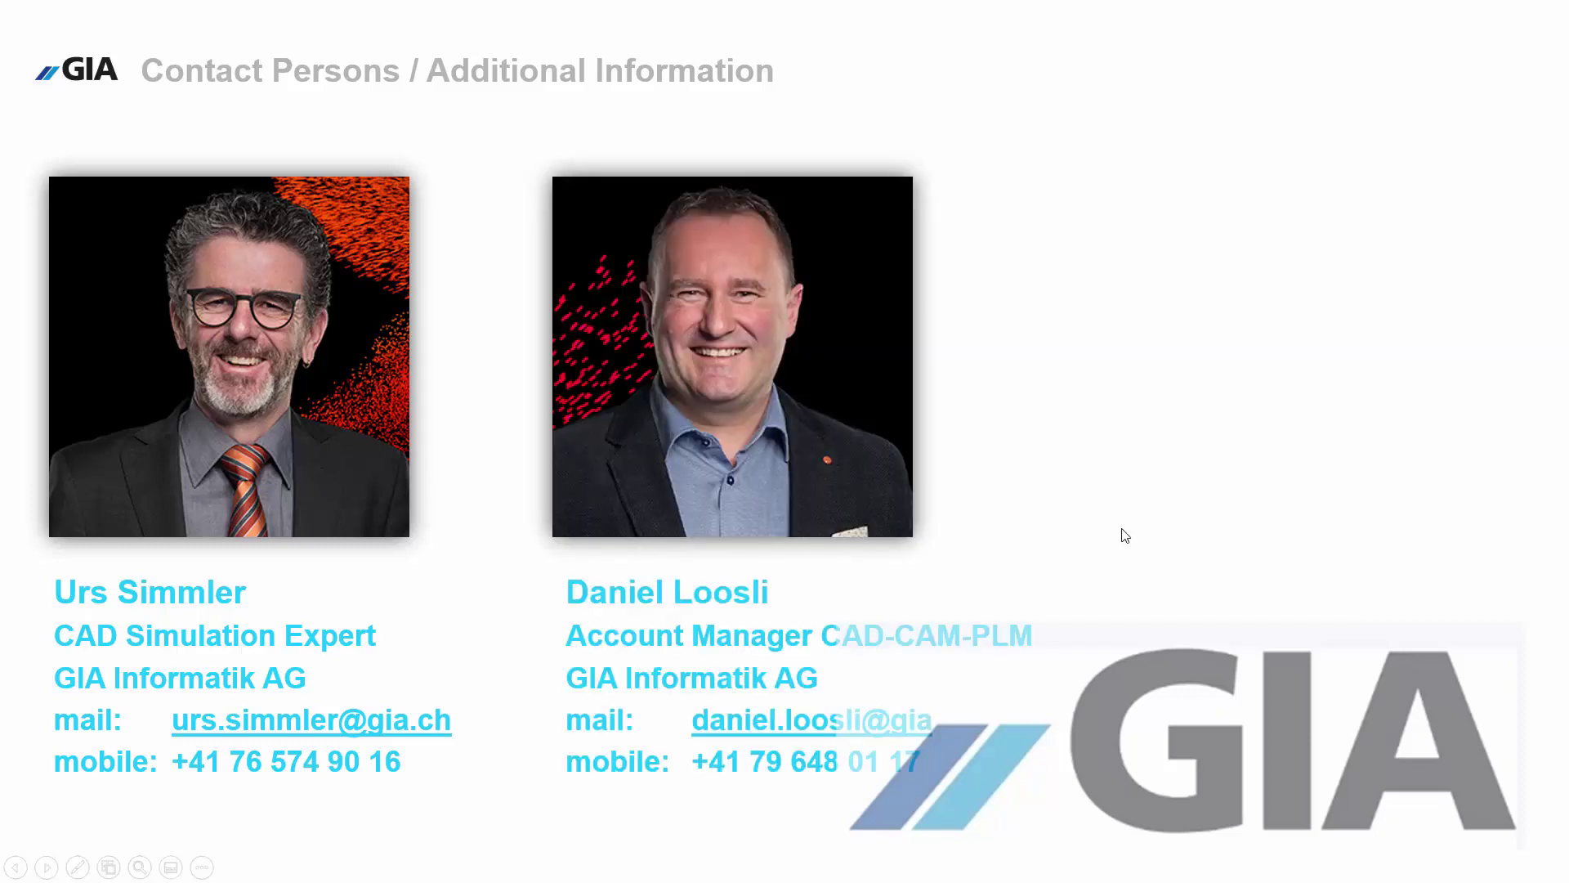
{"action": "key", "text": "Right"}
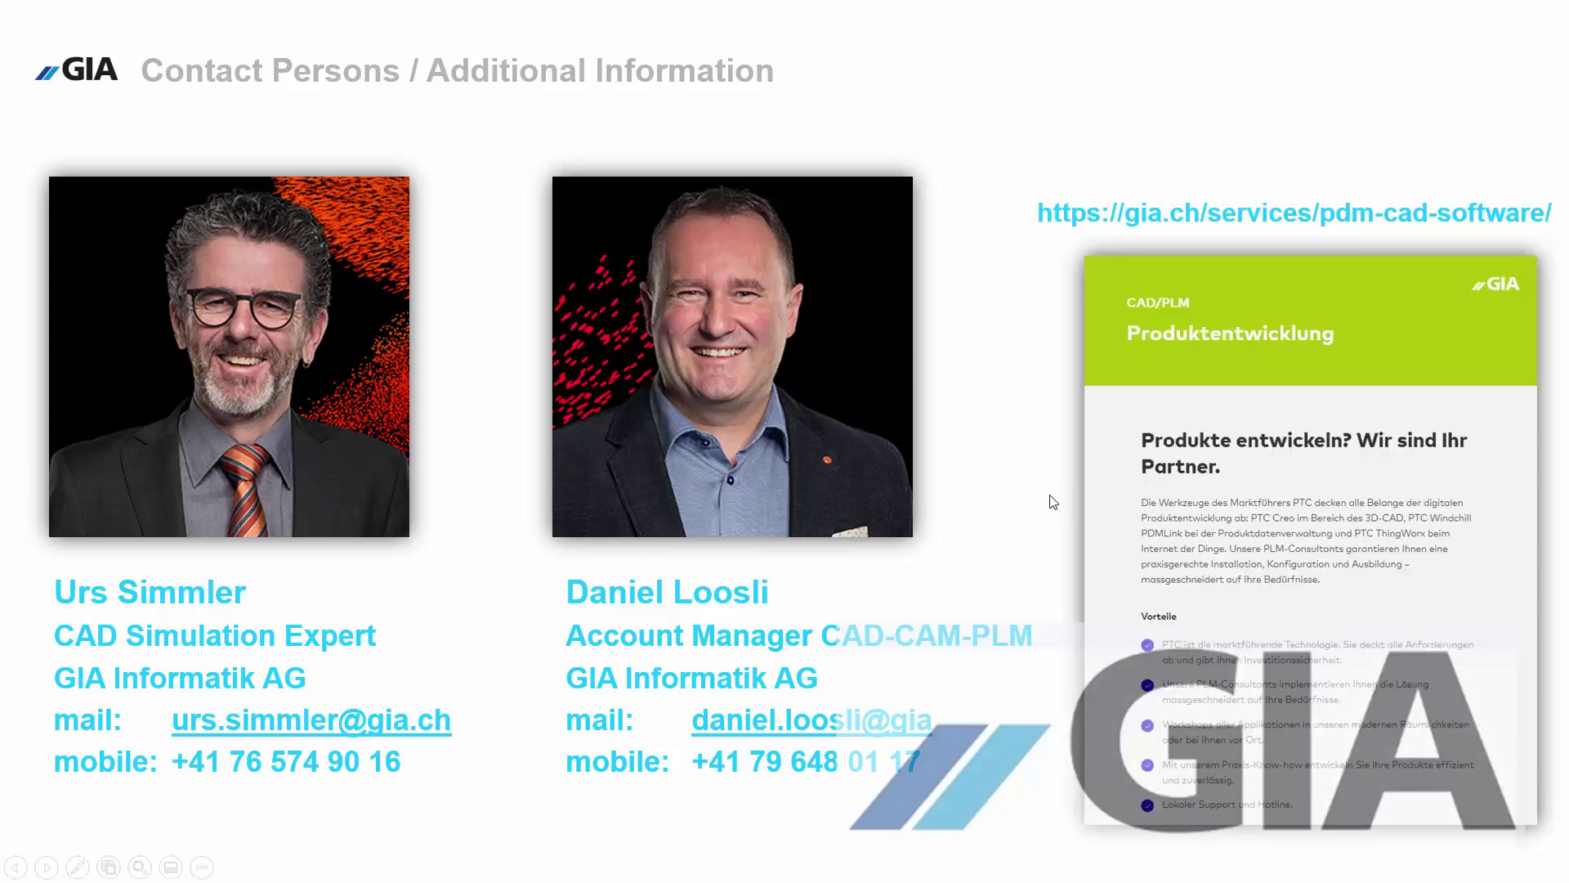
{"action": "left_click", "coordinate": [998, 505]}
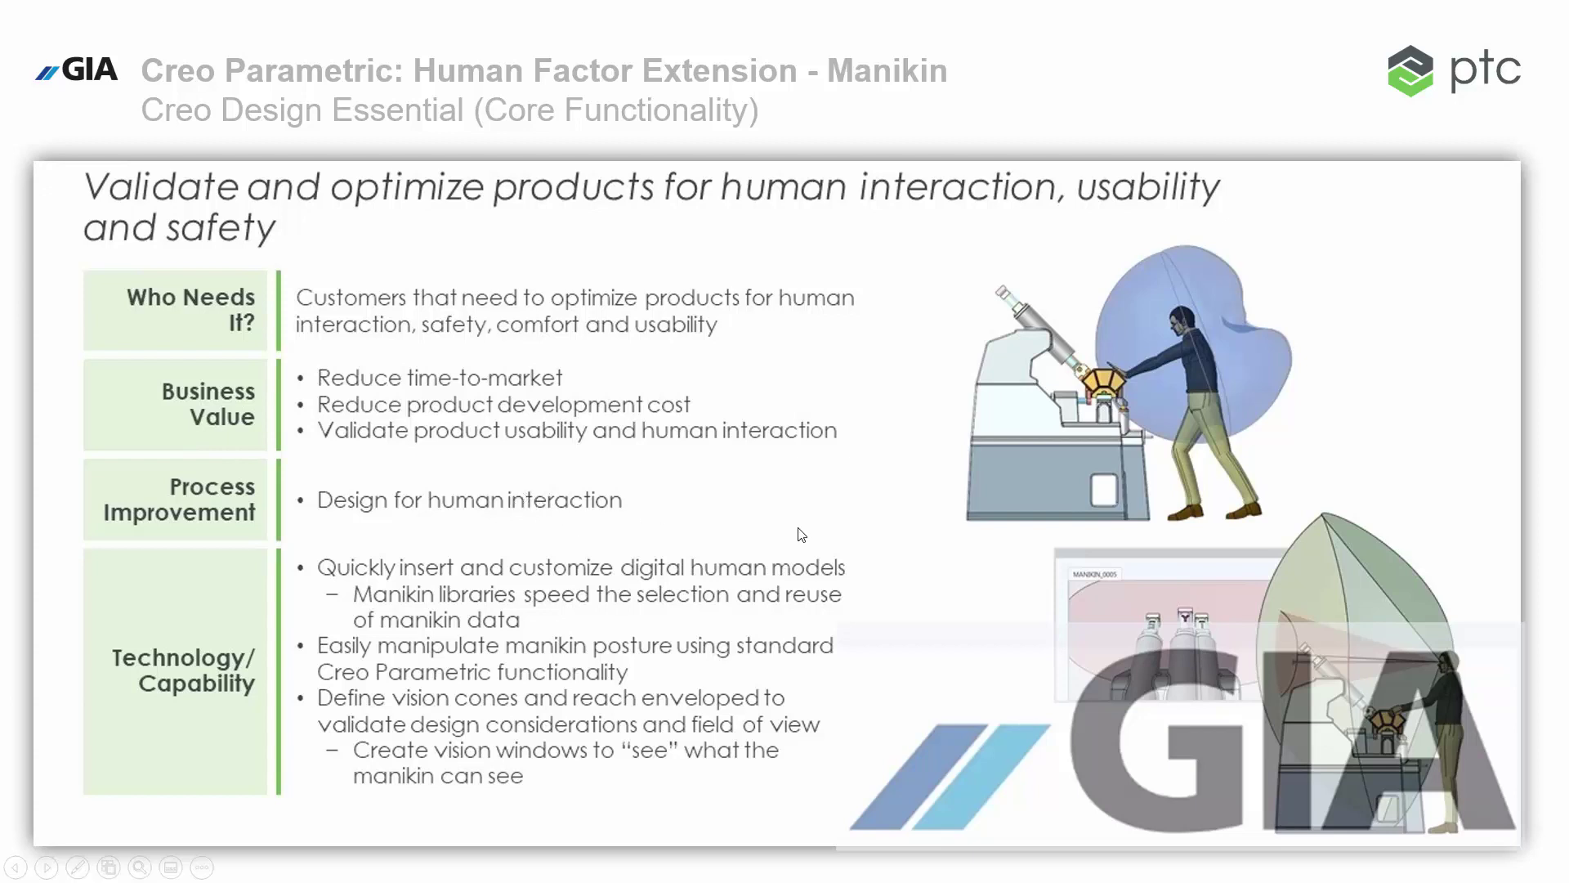
Step: Advance to the slide on validating designs against safety, health and workplace standards
{"action": "left_click", "coordinate": [727, 527]}
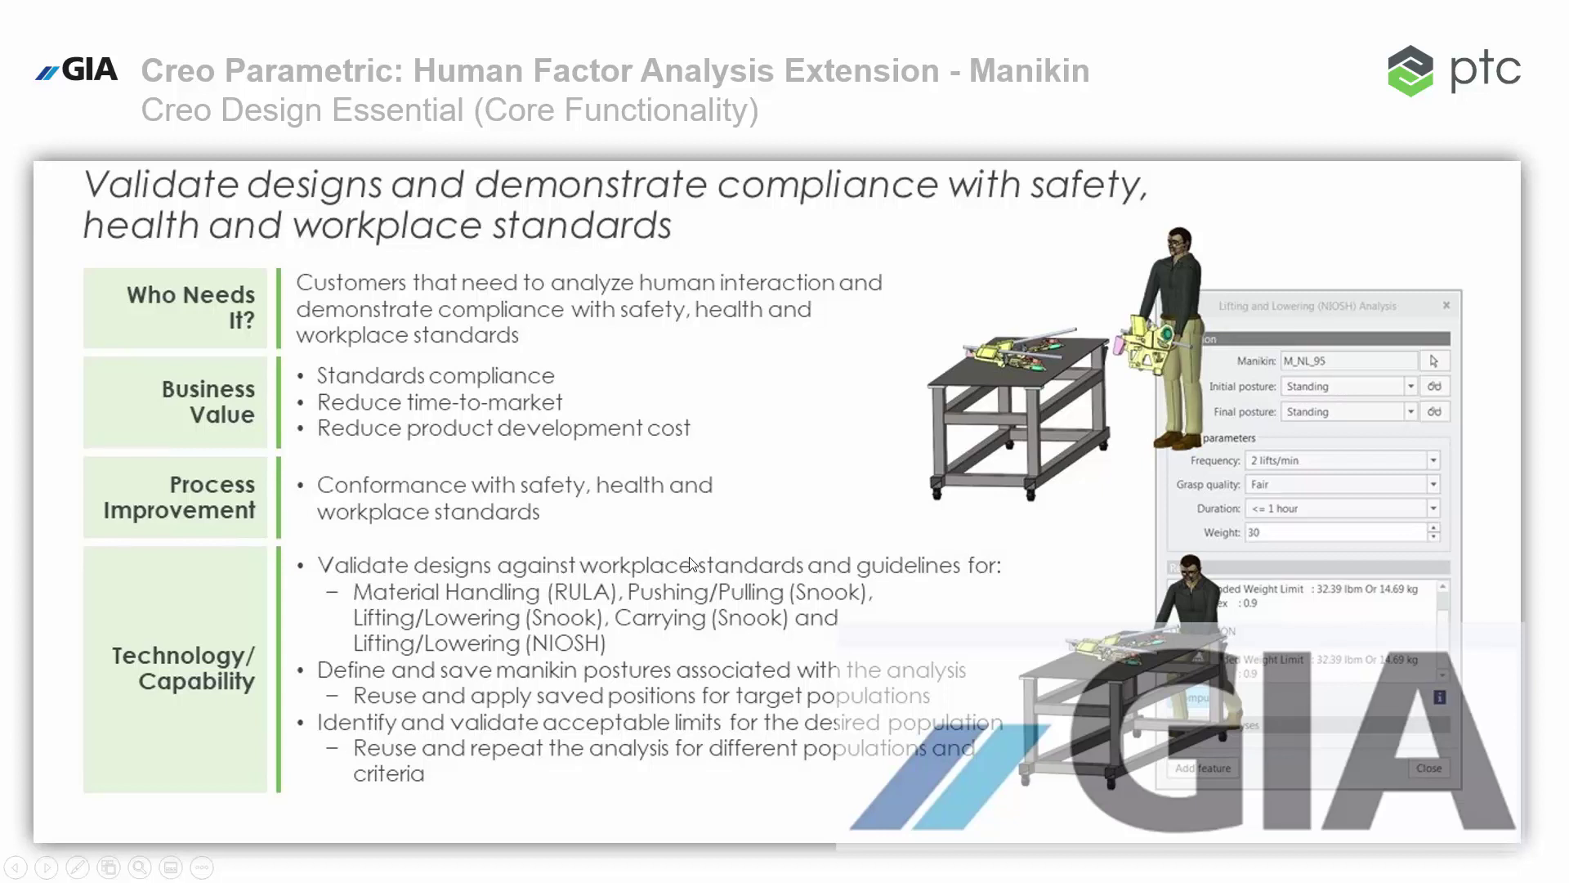
Step: Switch to the Creo VVTC46OC_ASSY motorcycle window and zoom in on the seat and fuel tank
{"action": "key", "text": "super+Tab"}
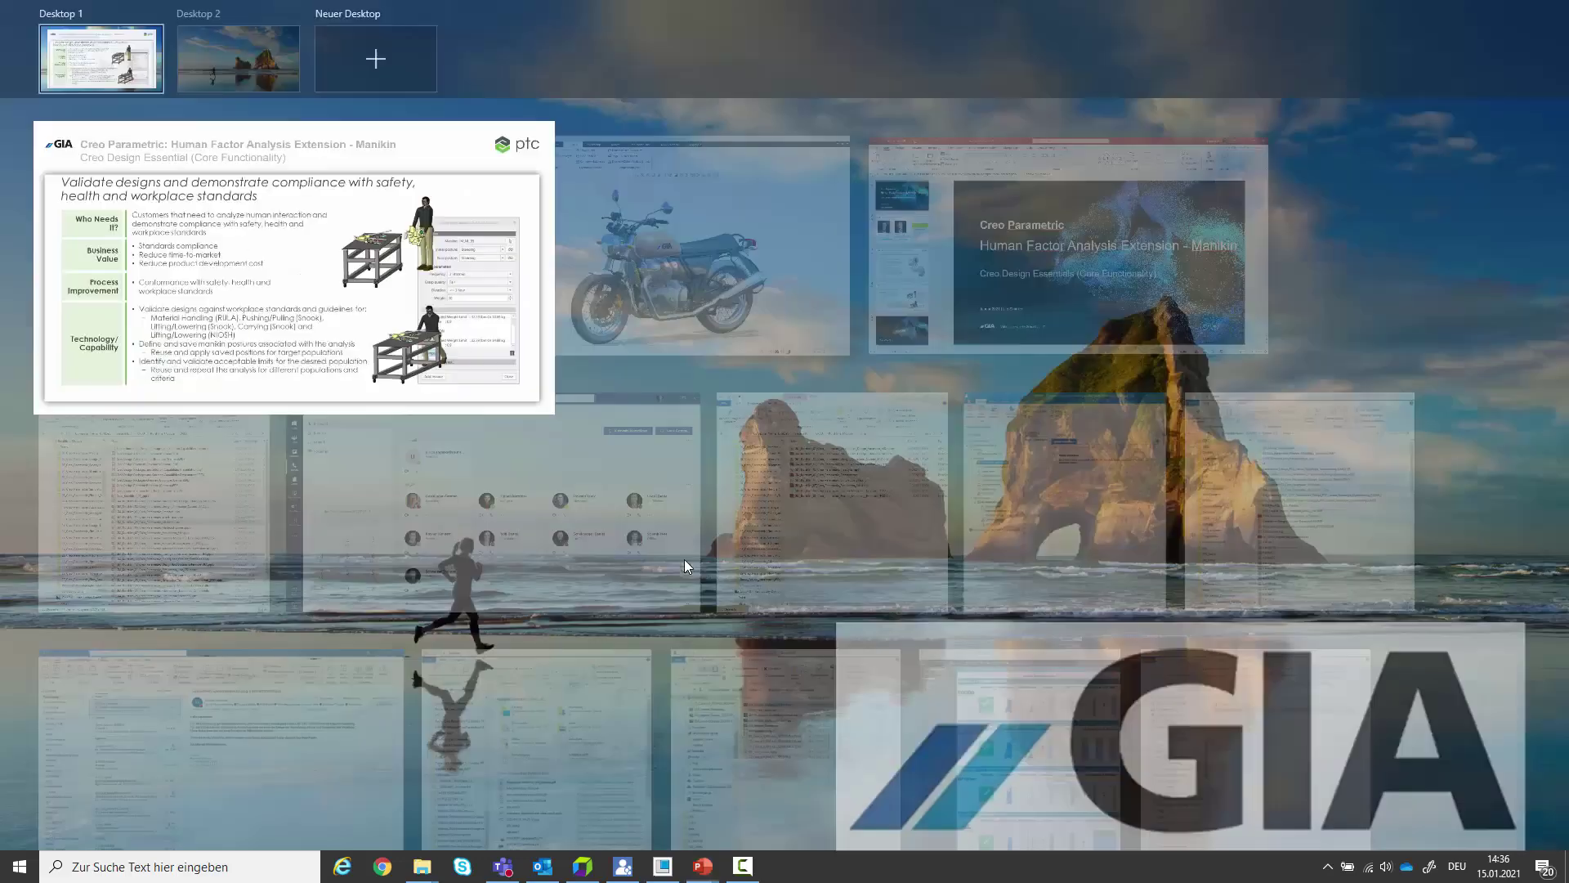
{"action": "left_click", "coordinate": [753, 338]}
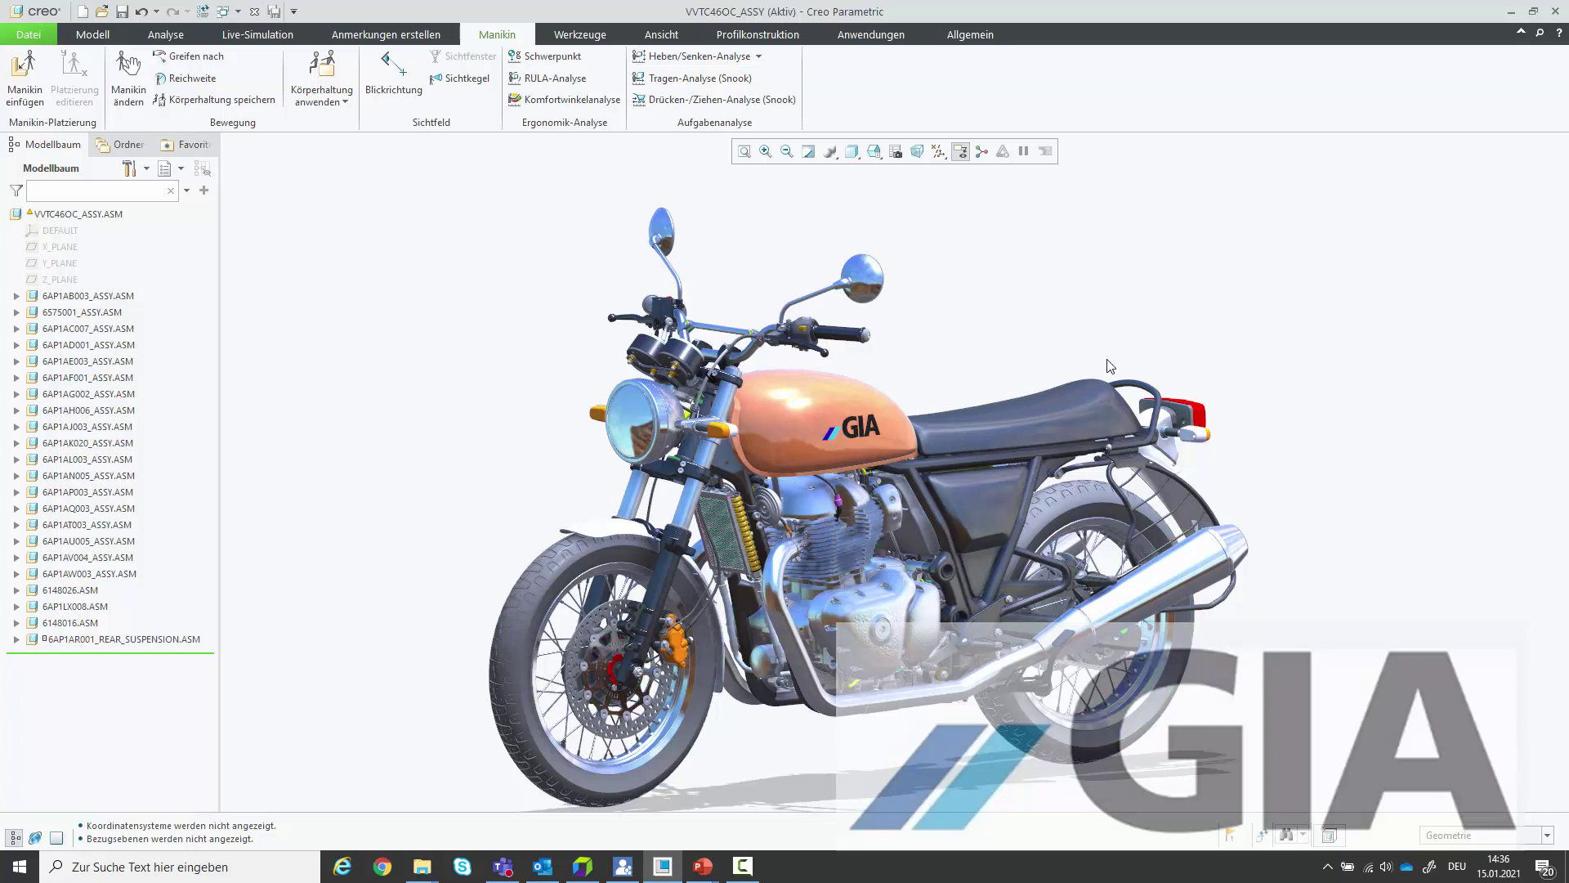
{"action": "scroll", "coordinate": [1095, 365], "scroll_direction": "down", "scroll_amount": 1}
{"action": "scroll", "coordinate": [1069, 366], "scroll_direction": "down", "scroll_amount": 2}
{"action": "scroll", "coordinate": [1034, 427], "scroll_direction": "down", "scroll_amount": 3}
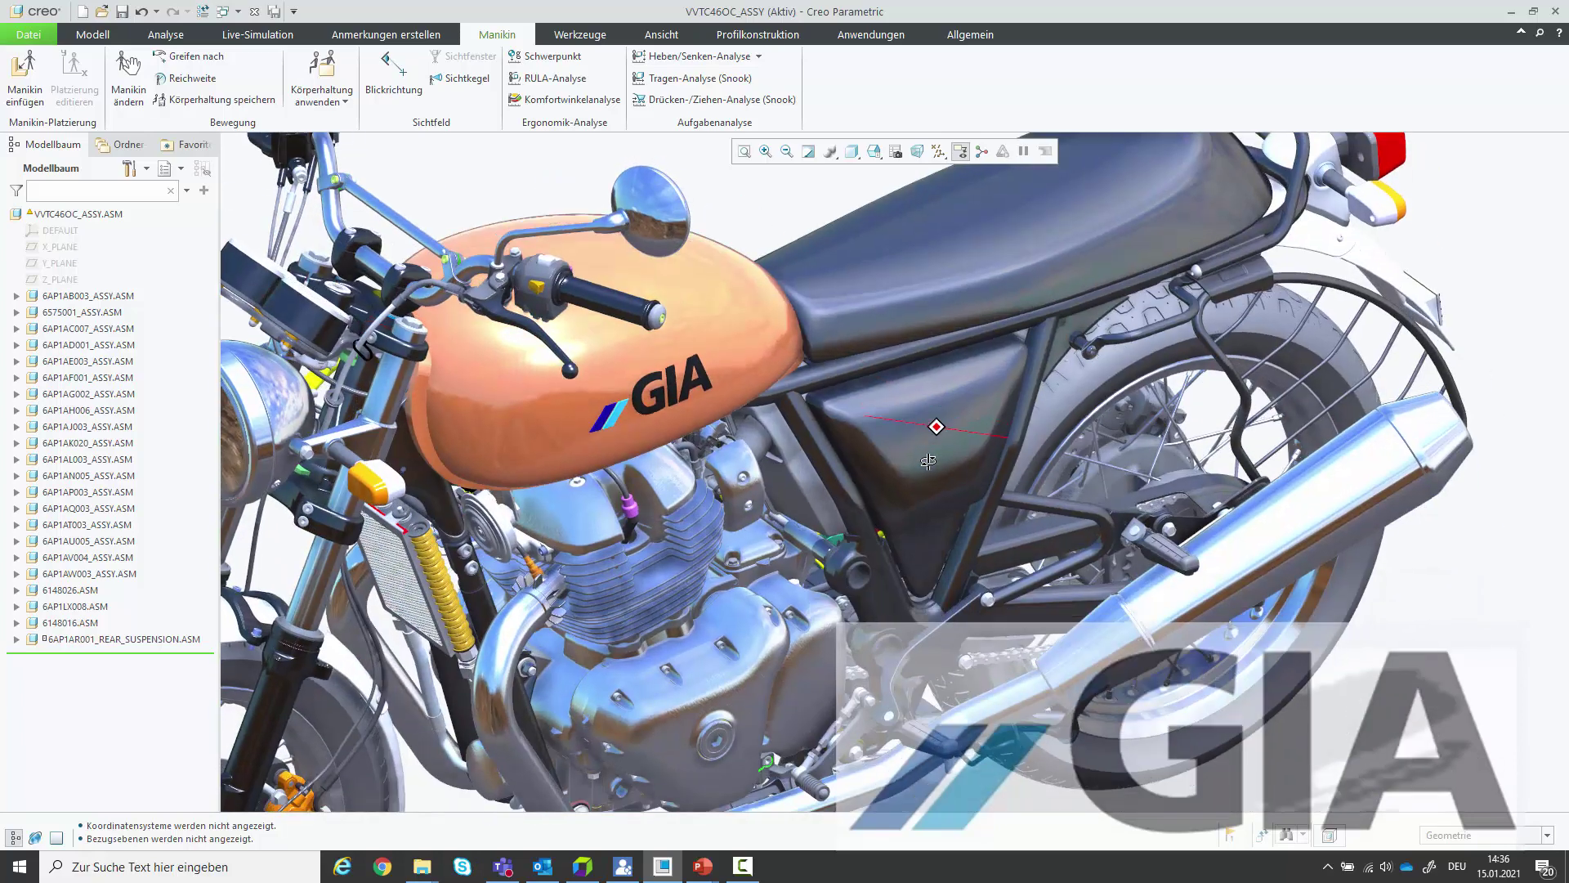
{"action": "middle_click_drag", "start_coordinate": [928, 461], "coordinate": [931, 559], "text": "shift"}
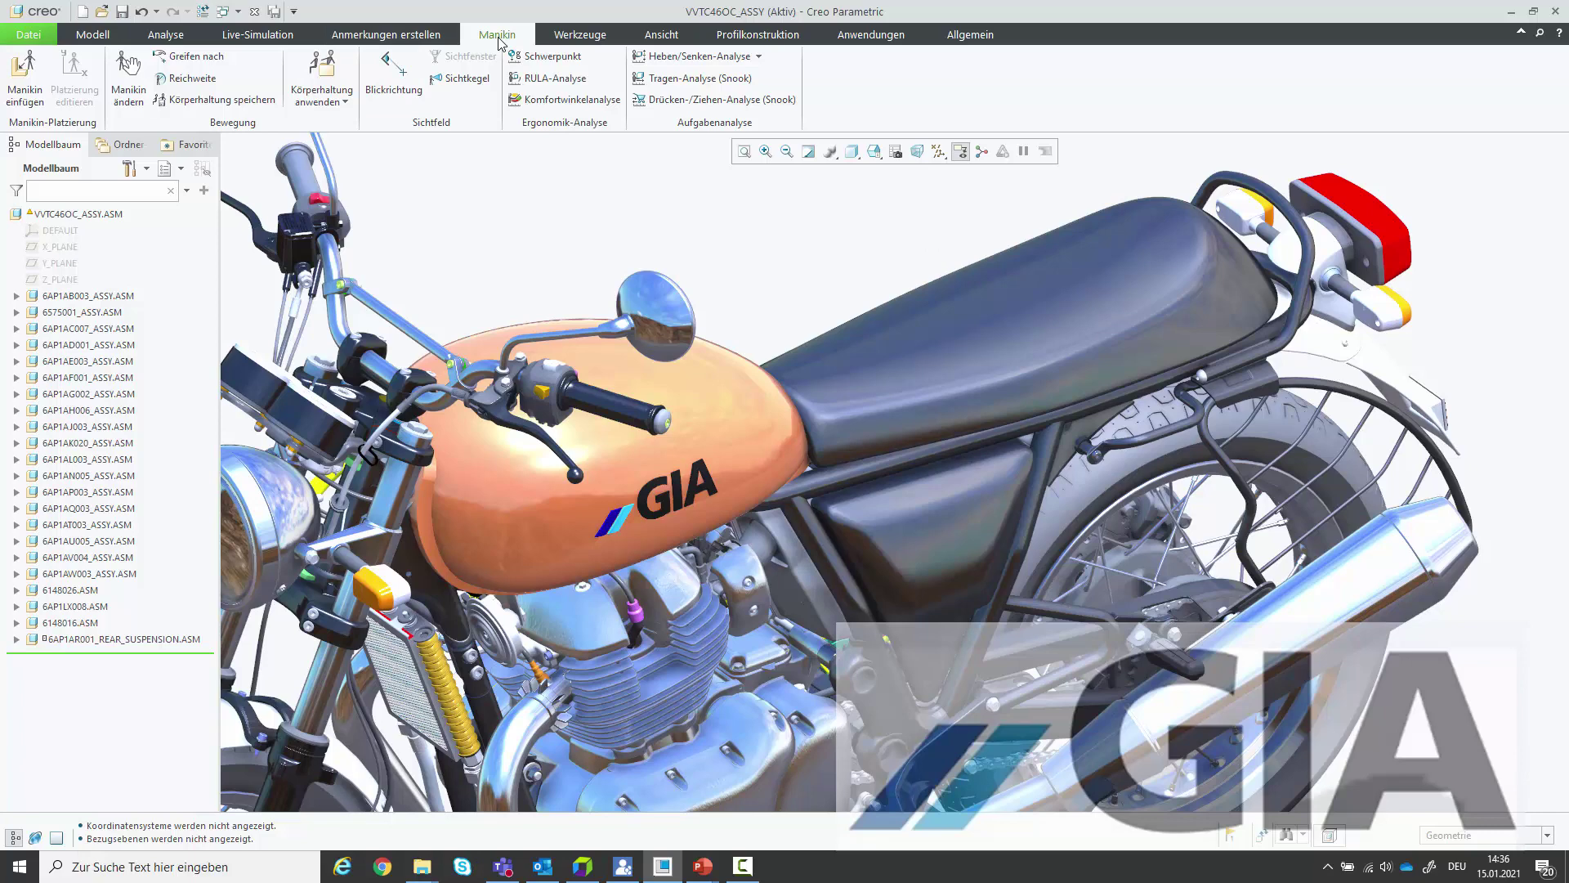
Step: Insert a manikin, loading m_it_50.asm from the Manikin Bibliothek
{"action": "left_click", "coordinate": [24, 71]}
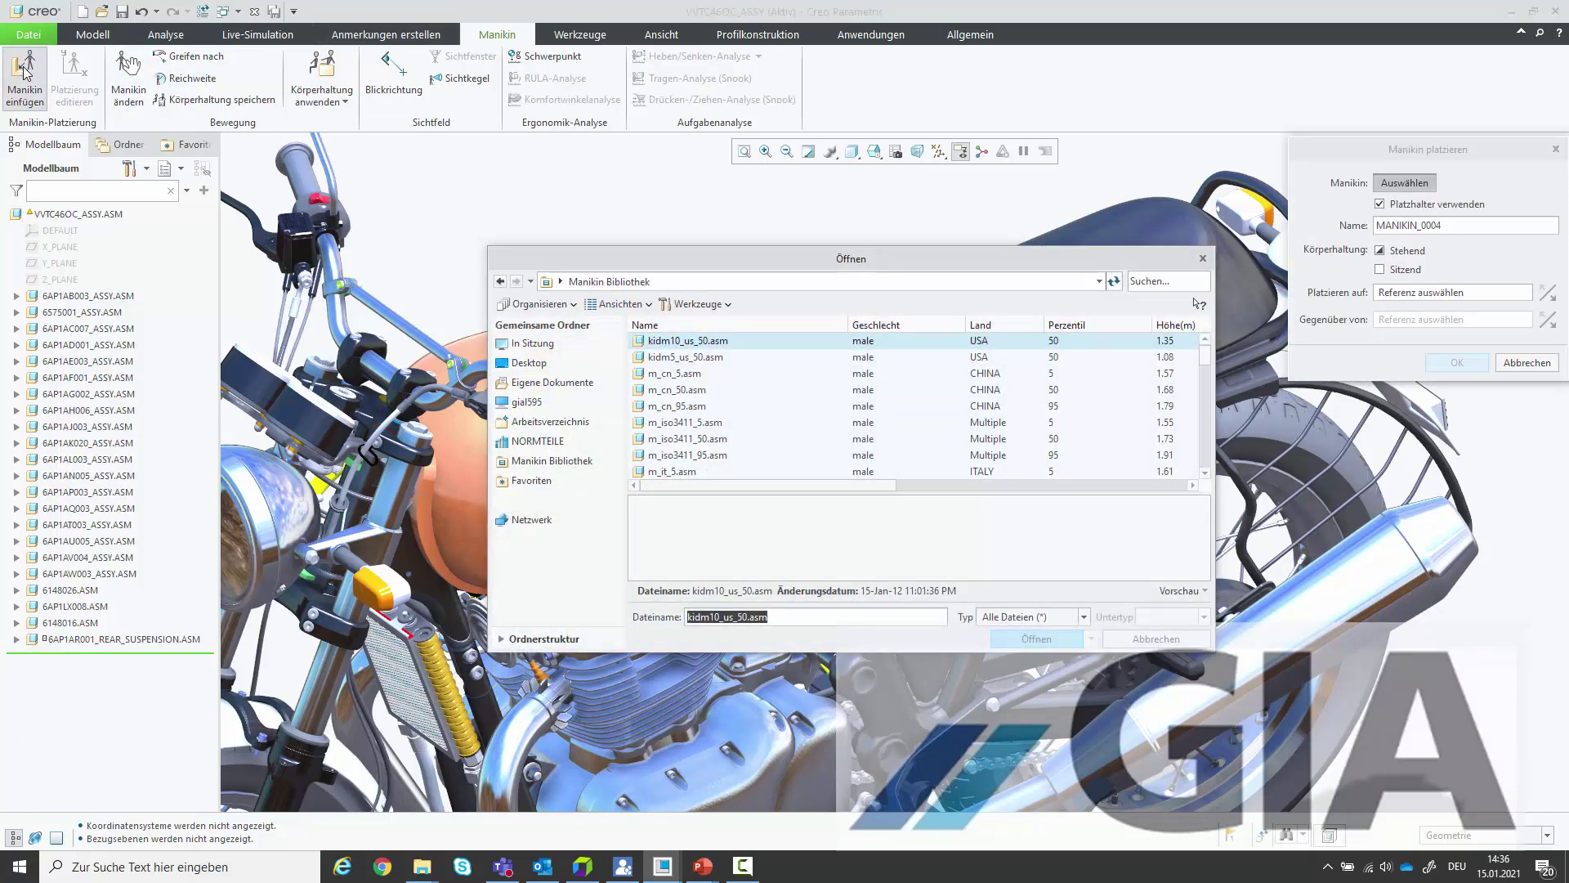
{"action": "scroll", "coordinate": [735, 401], "scroll_direction": "down", "scroll_amount": 1}
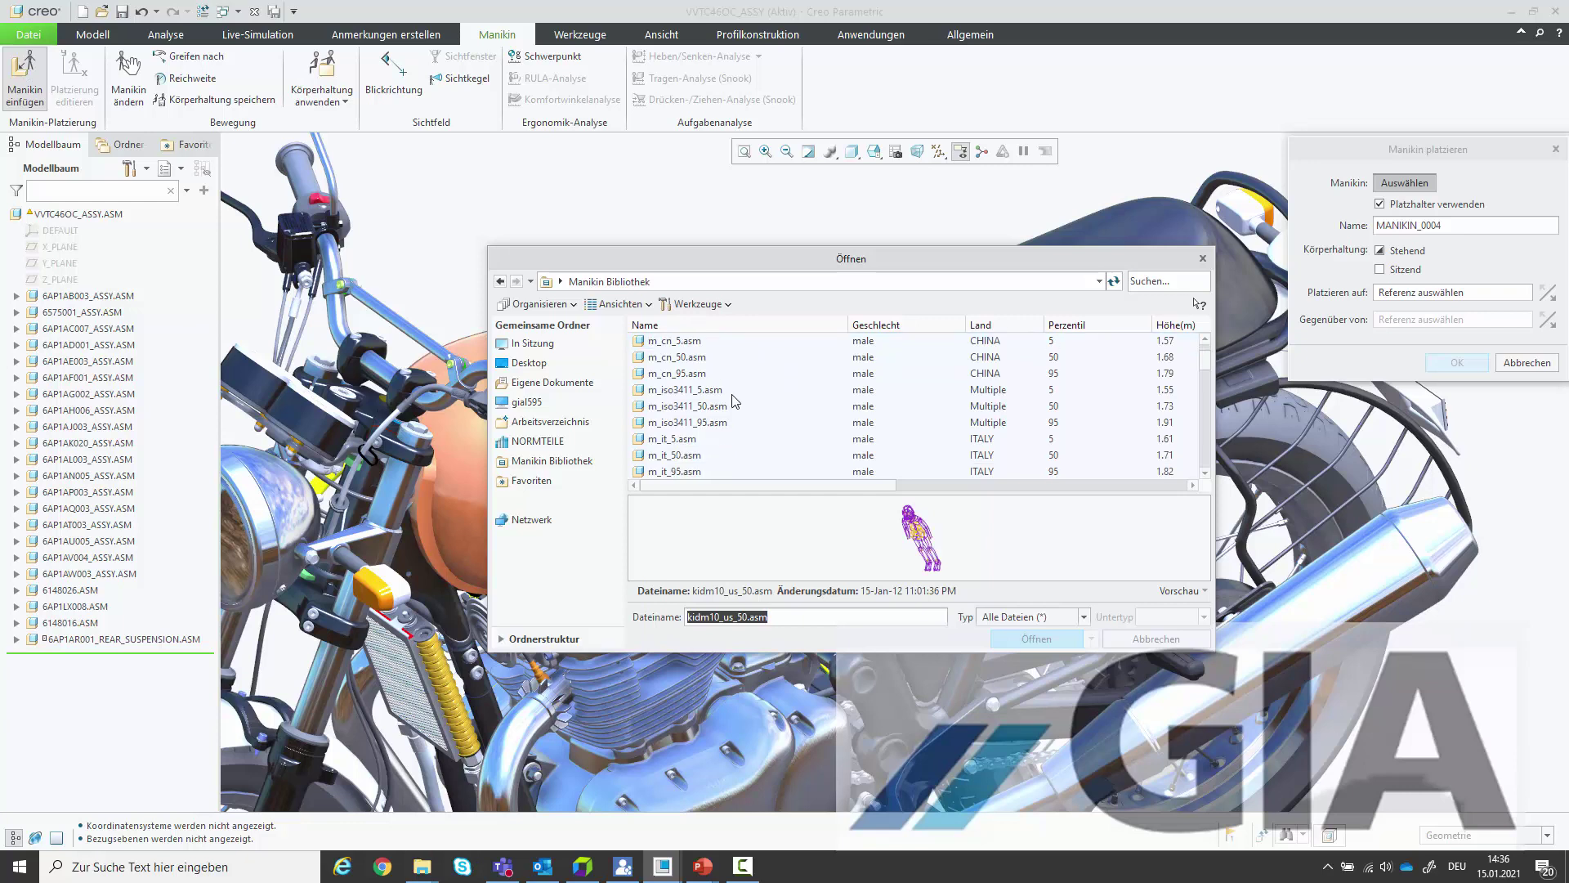
{"action": "scroll", "coordinate": [735, 400], "scroll_direction": "down", "scroll_amount": 1}
{"action": "scroll", "coordinate": [735, 401], "scroll_direction": "down", "scroll_amount": 1}
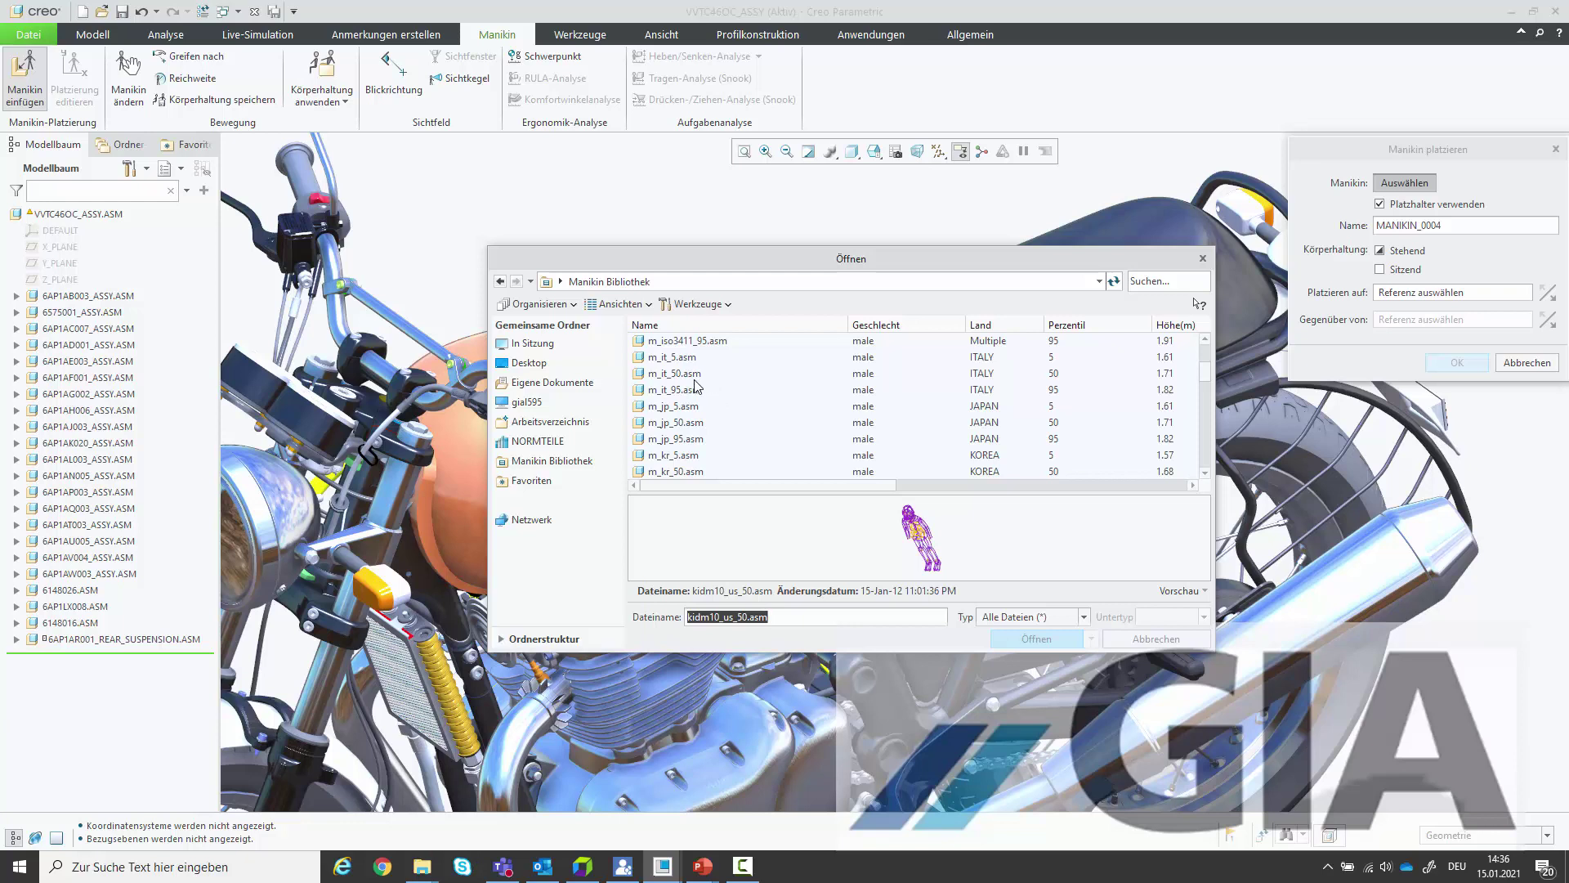
{"action": "left_click", "coordinate": [696, 376]}
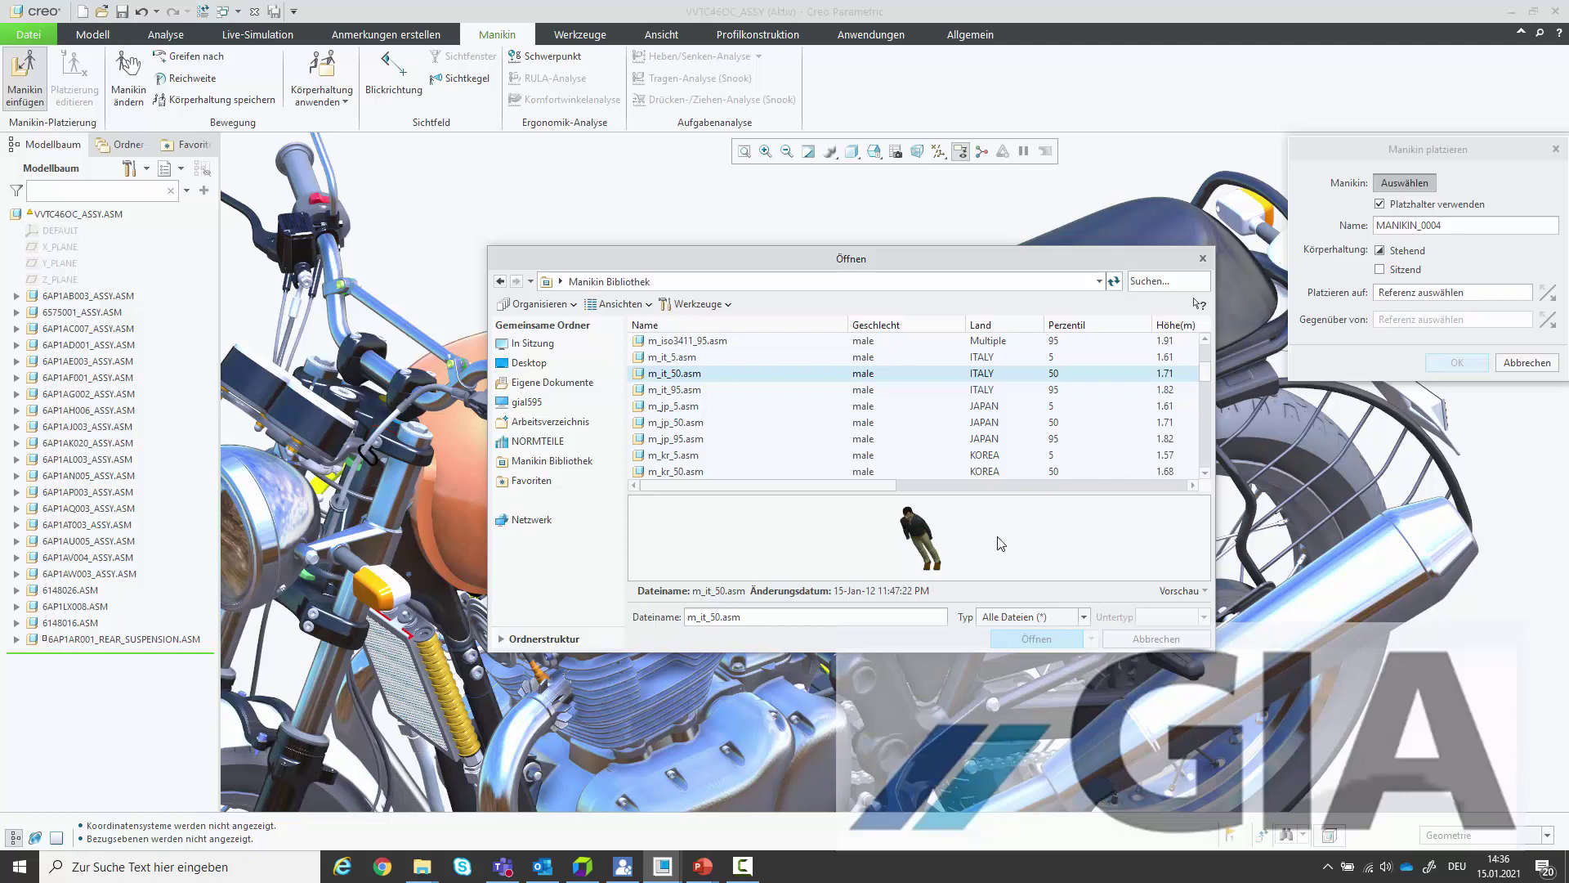
{"action": "left_click", "coordinate": [1038, 638]}
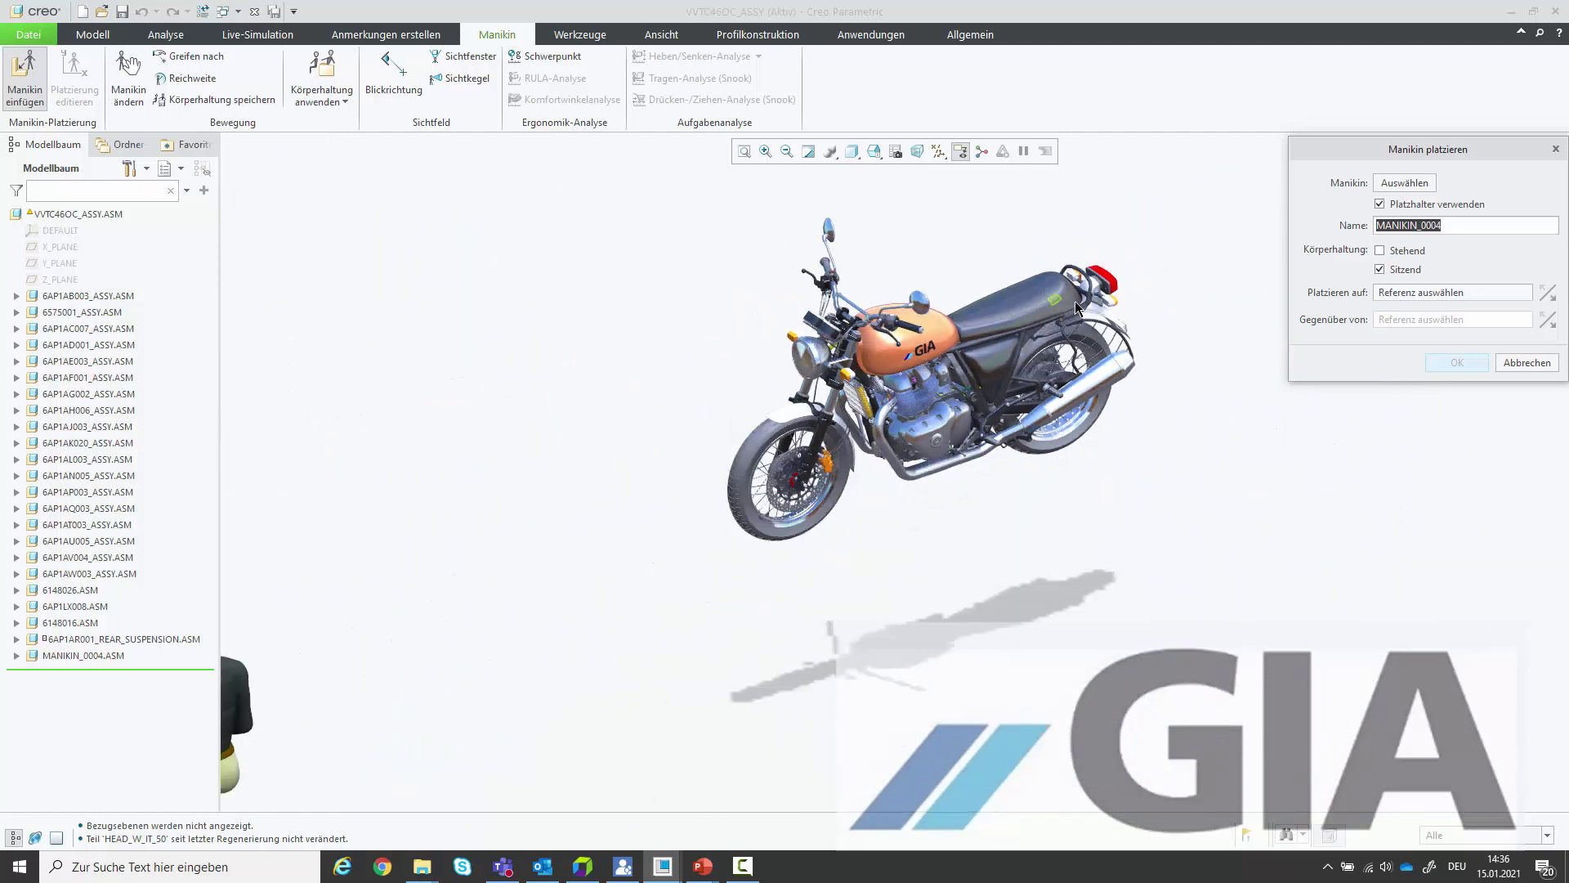
Step: Place the manikin on the motorcycle seat surface
{"action": "scroll", "coordinate": [1076, 306], "scroll_direction": "down", "scroll_amount": 4}
{"action": "scroll", "coordinate": [1076, 307], "scroll_direction": "up", "scroll_amount": 1}
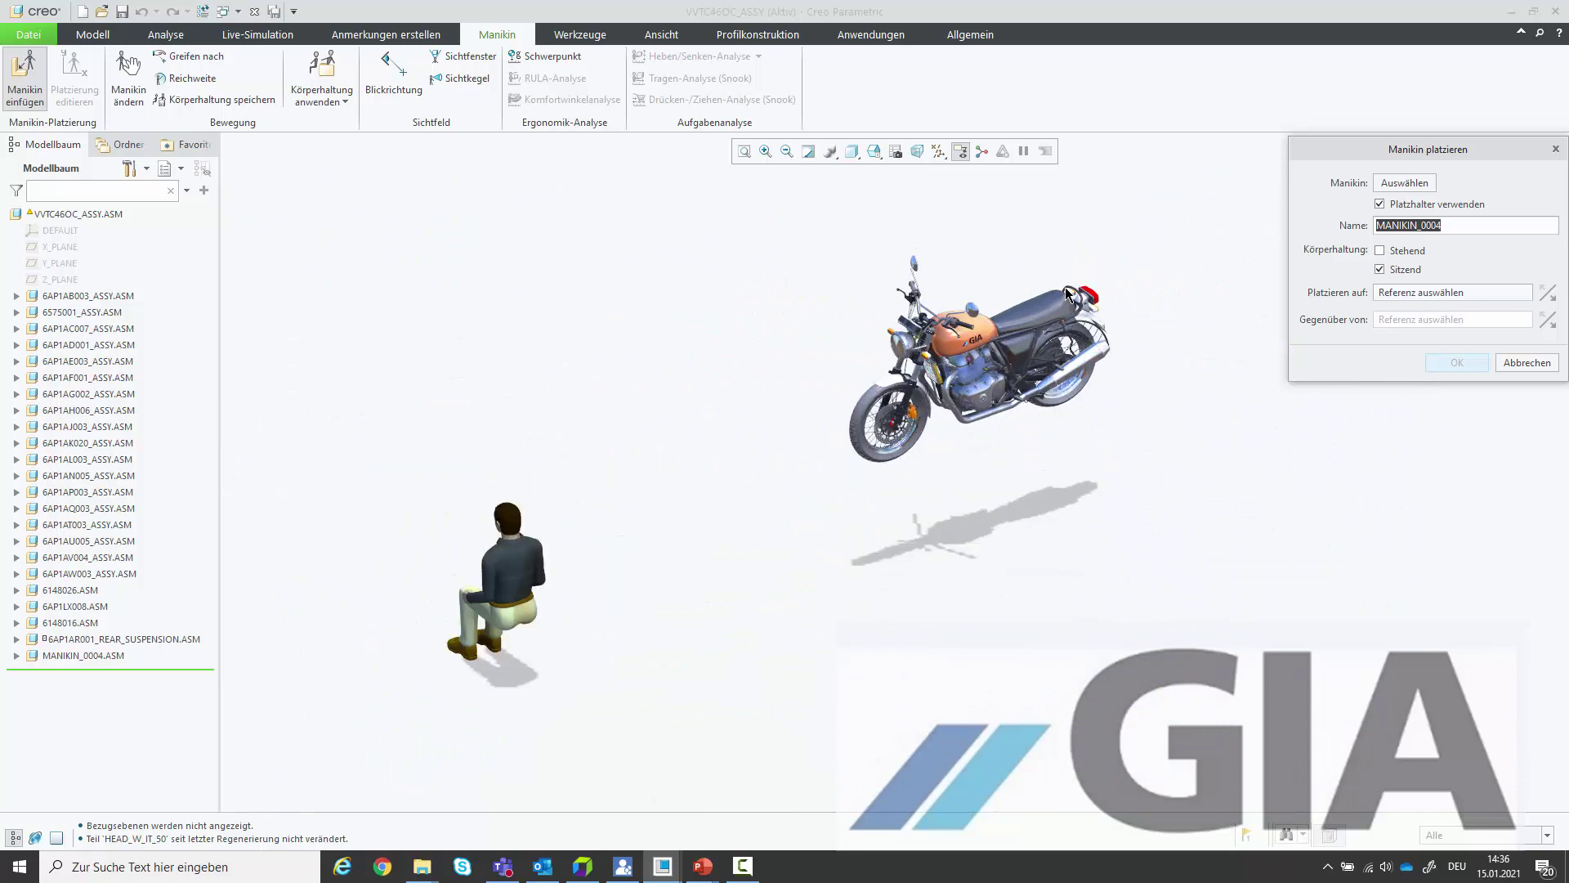
{"action": "scroll", "coordinate": [1062, 315], "scroll_direction": "up", "scroll_amount": 2}
{"action": "scroll", "coordinate": [1005, 340], "scroll_direction": "up", "scroll_amount": 2}
{"action": "scroll", "coordinate": [995, 348], "scroll_direction": "up", "scroll_amount": 1}
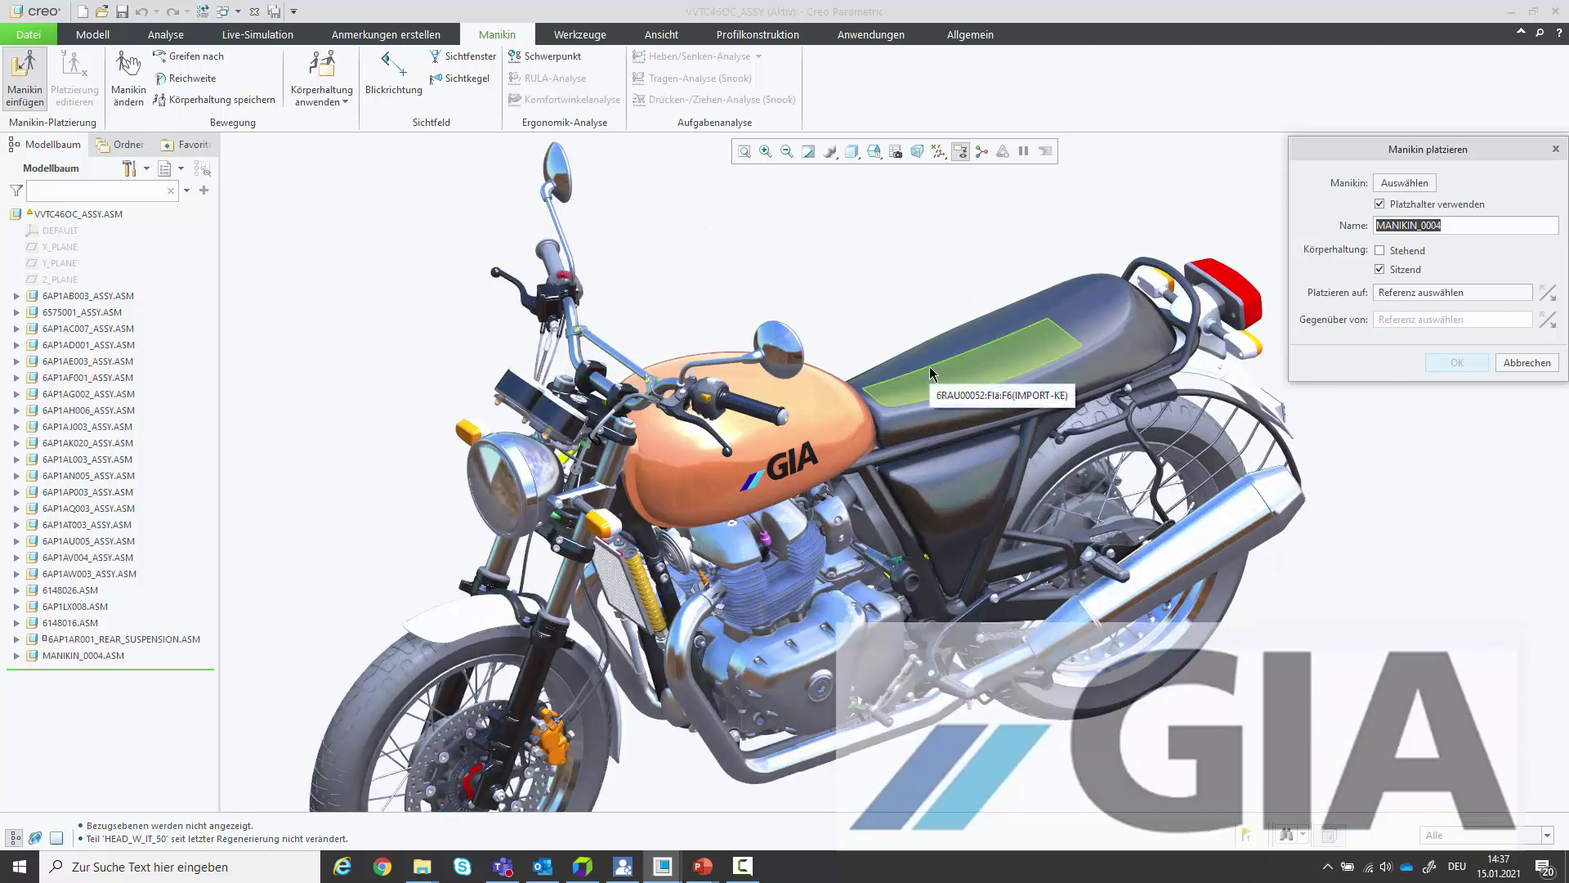
{"action": "left_click", "coordinate": [930, 374]}
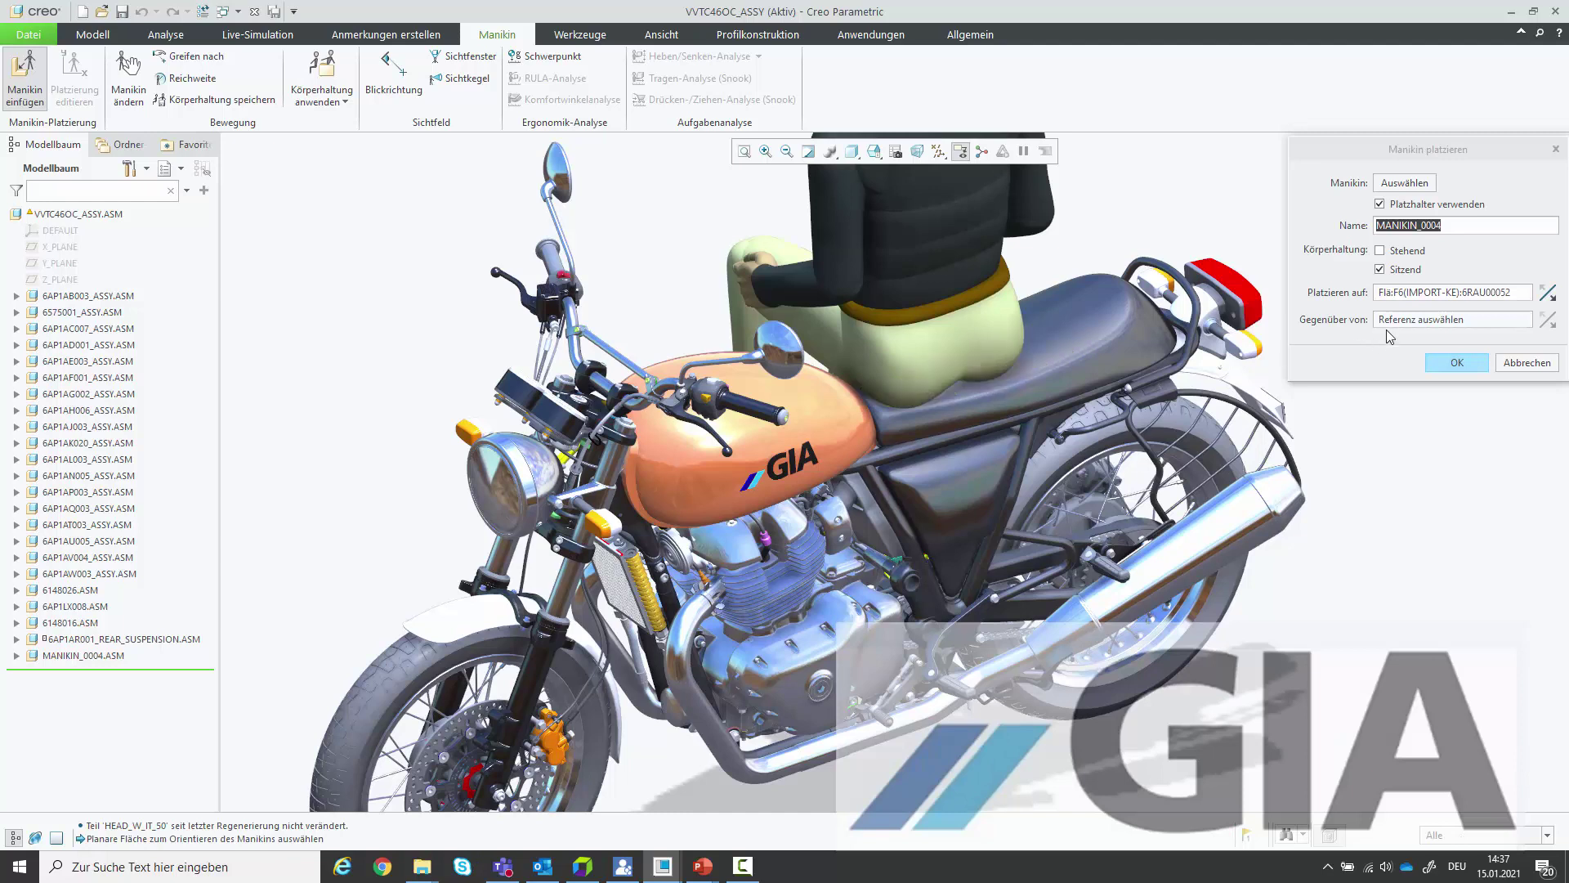
Step: Orient the manikin against X_PLANE, flip it to face forward, and confirm the placement
{"action": "left_click", "coordinate": [1407, 325]}
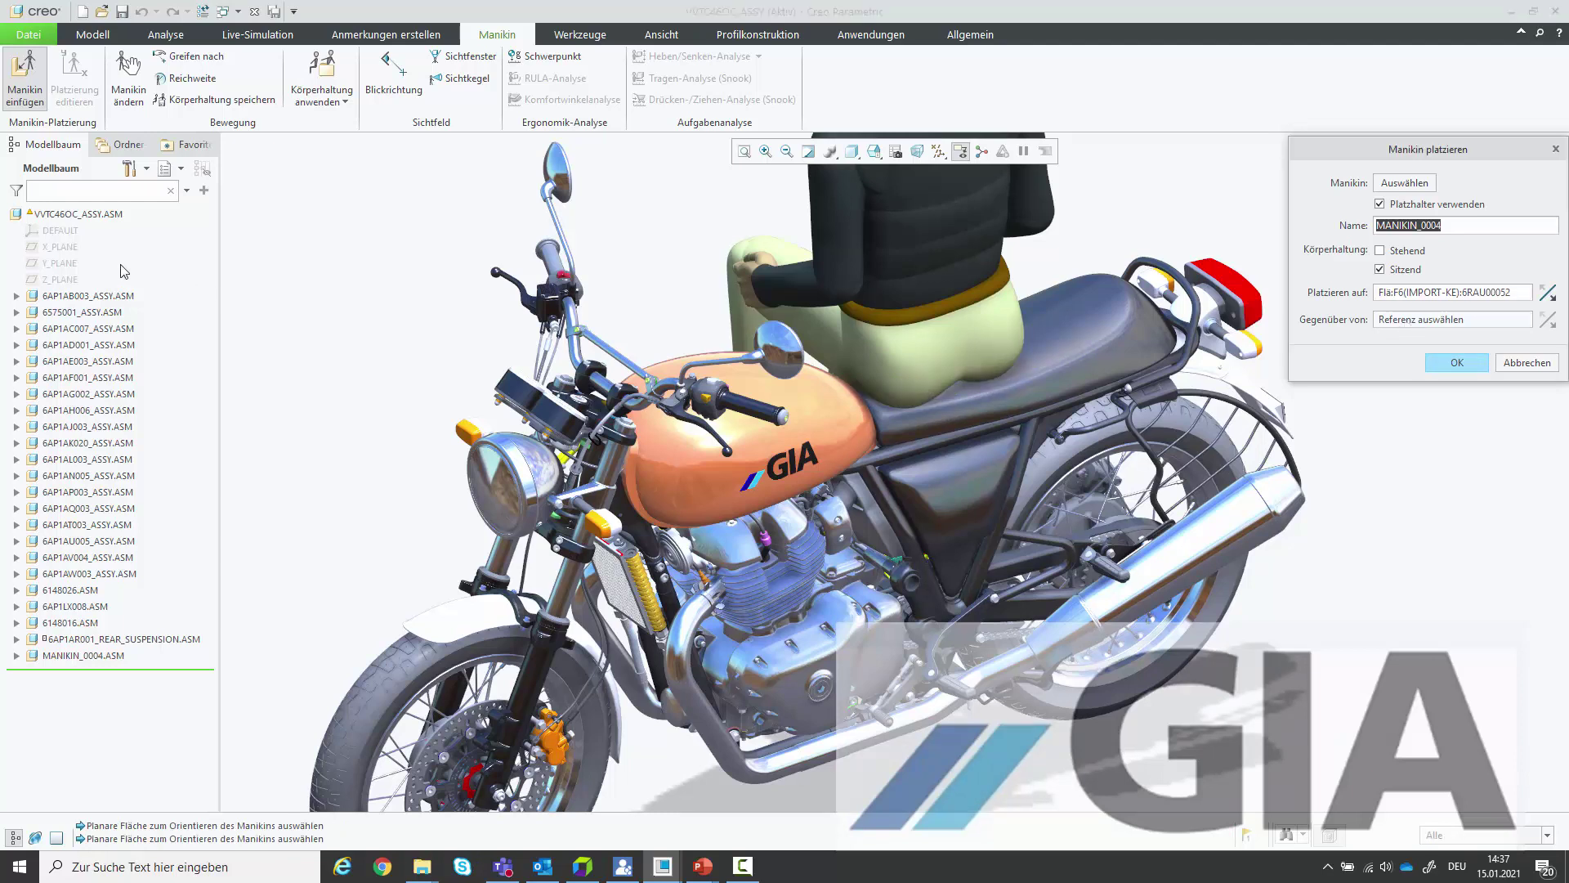
{"action": "left_click", "coordinate": [66, 246]}
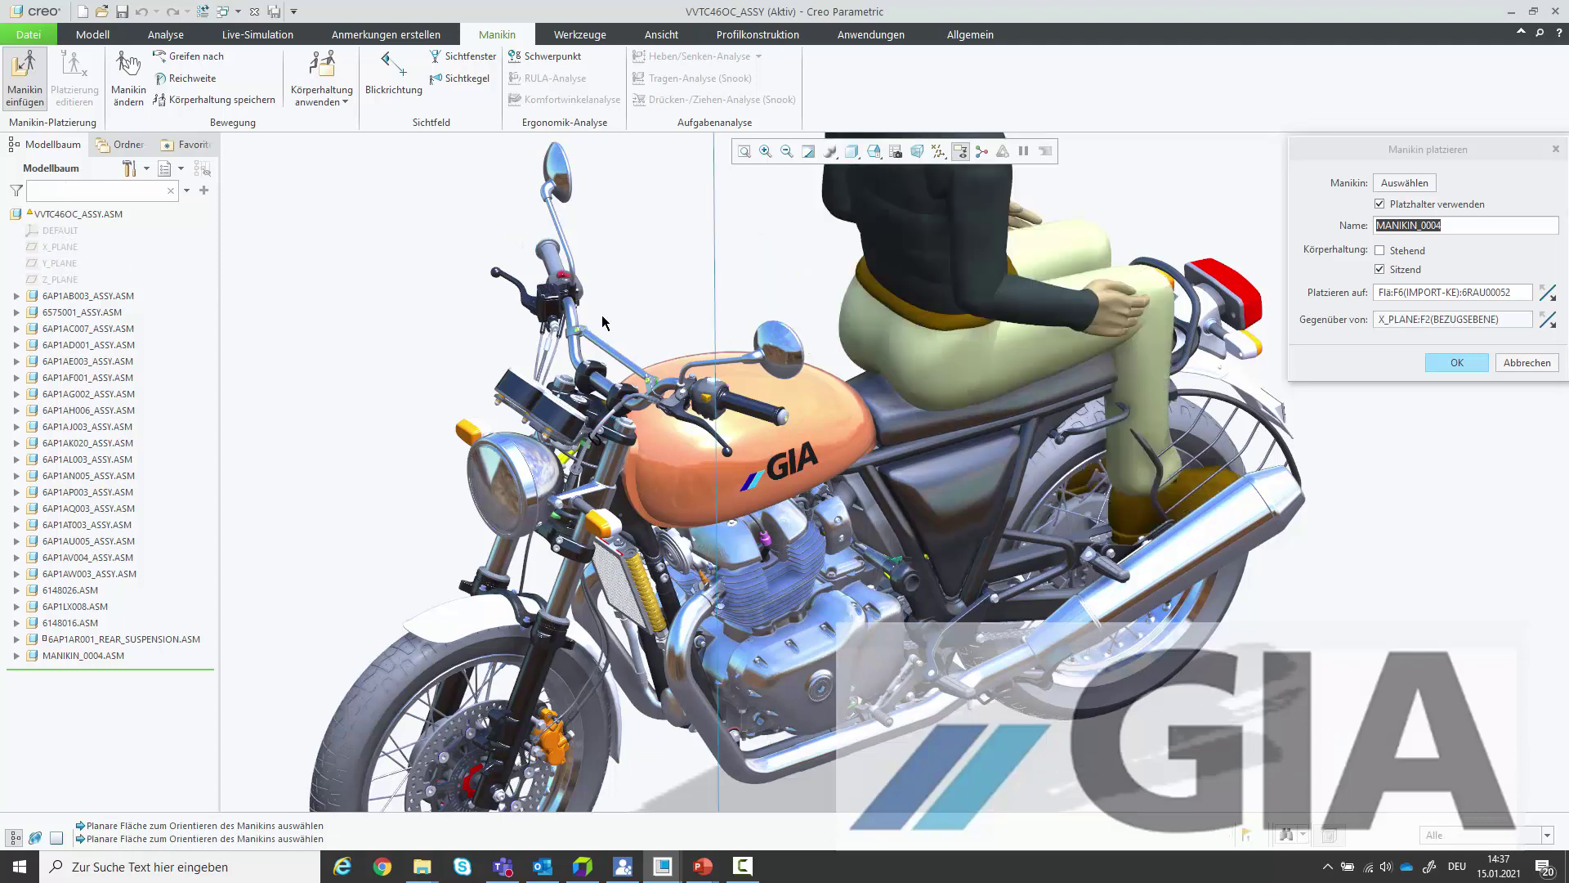
{"action": "scroll", "coordinate": [591, 466], "scroll_direction": "down", "scroll_amount": 2}
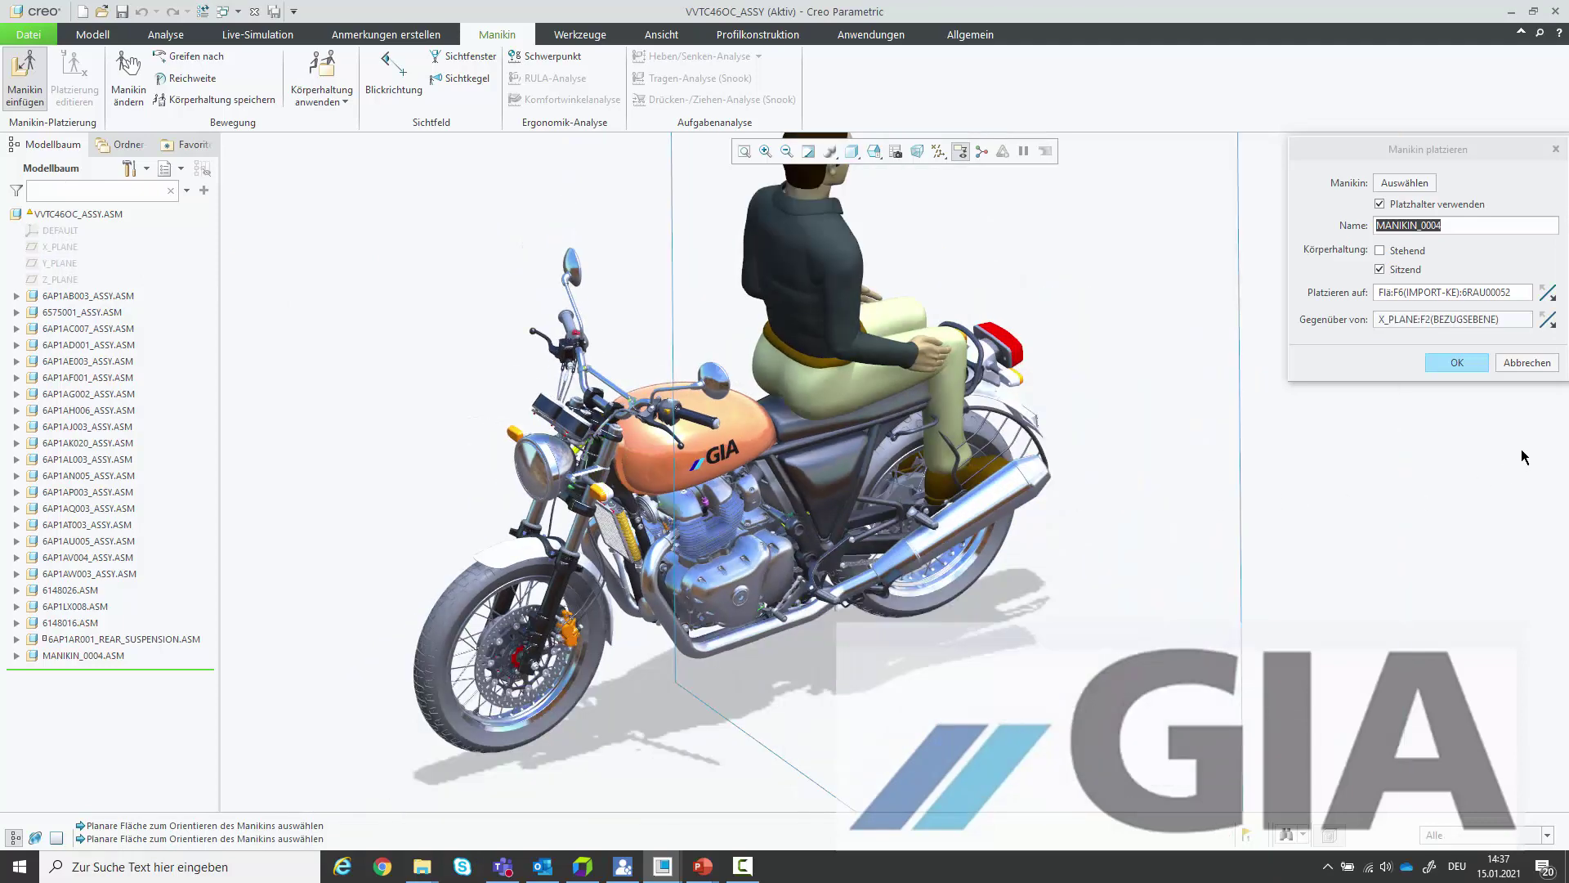
{"action": "left_click", "coordinate": [1548, 320]}
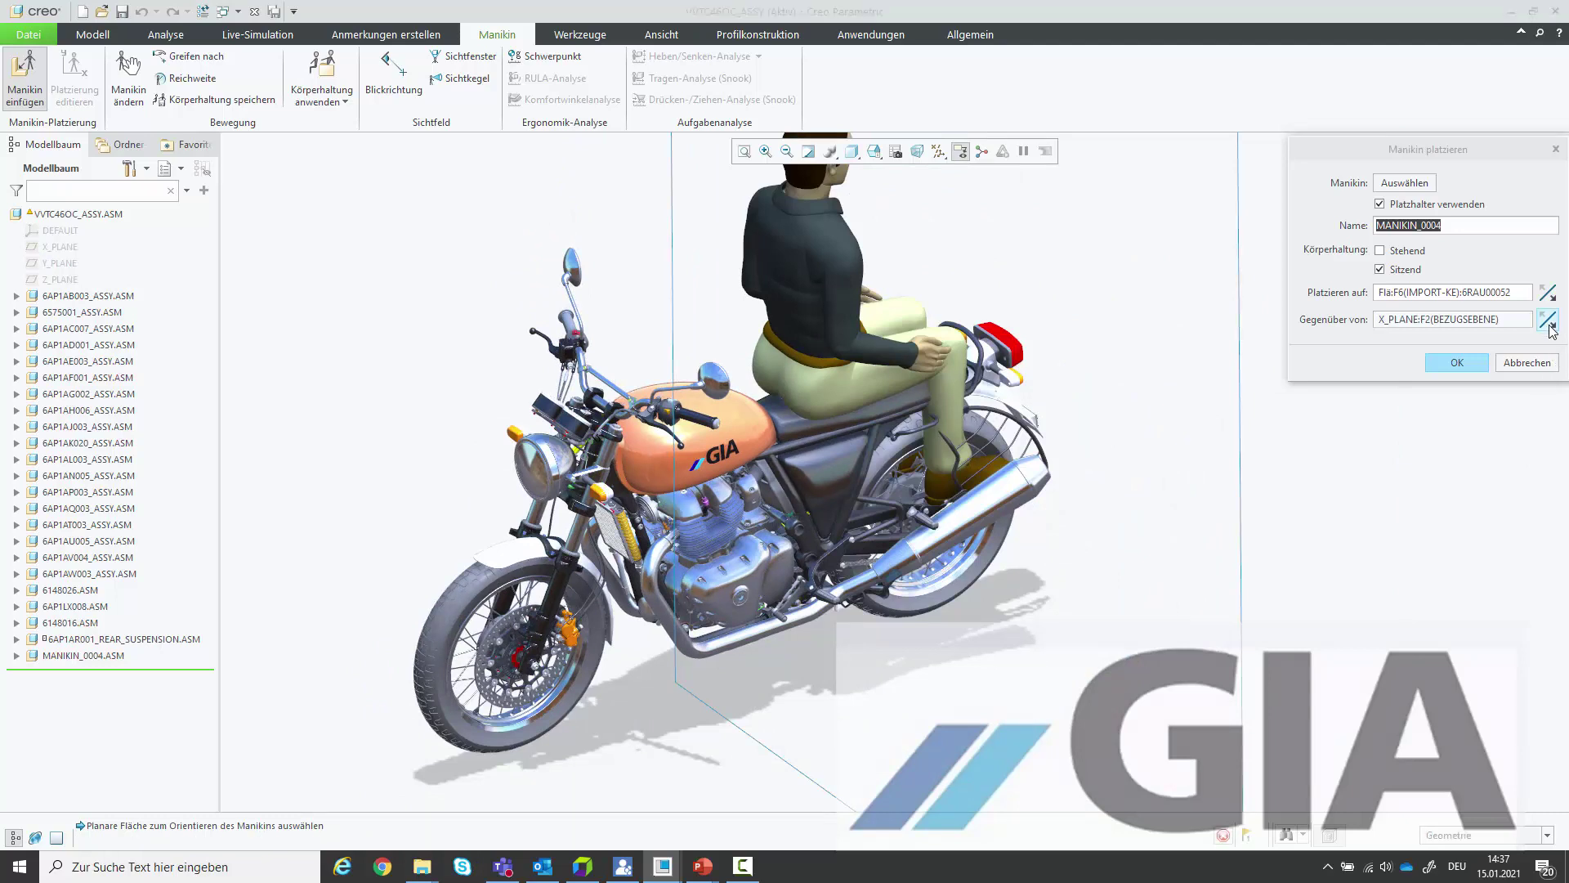
{"action": "left_click", "coordinate": [1549, 321]}
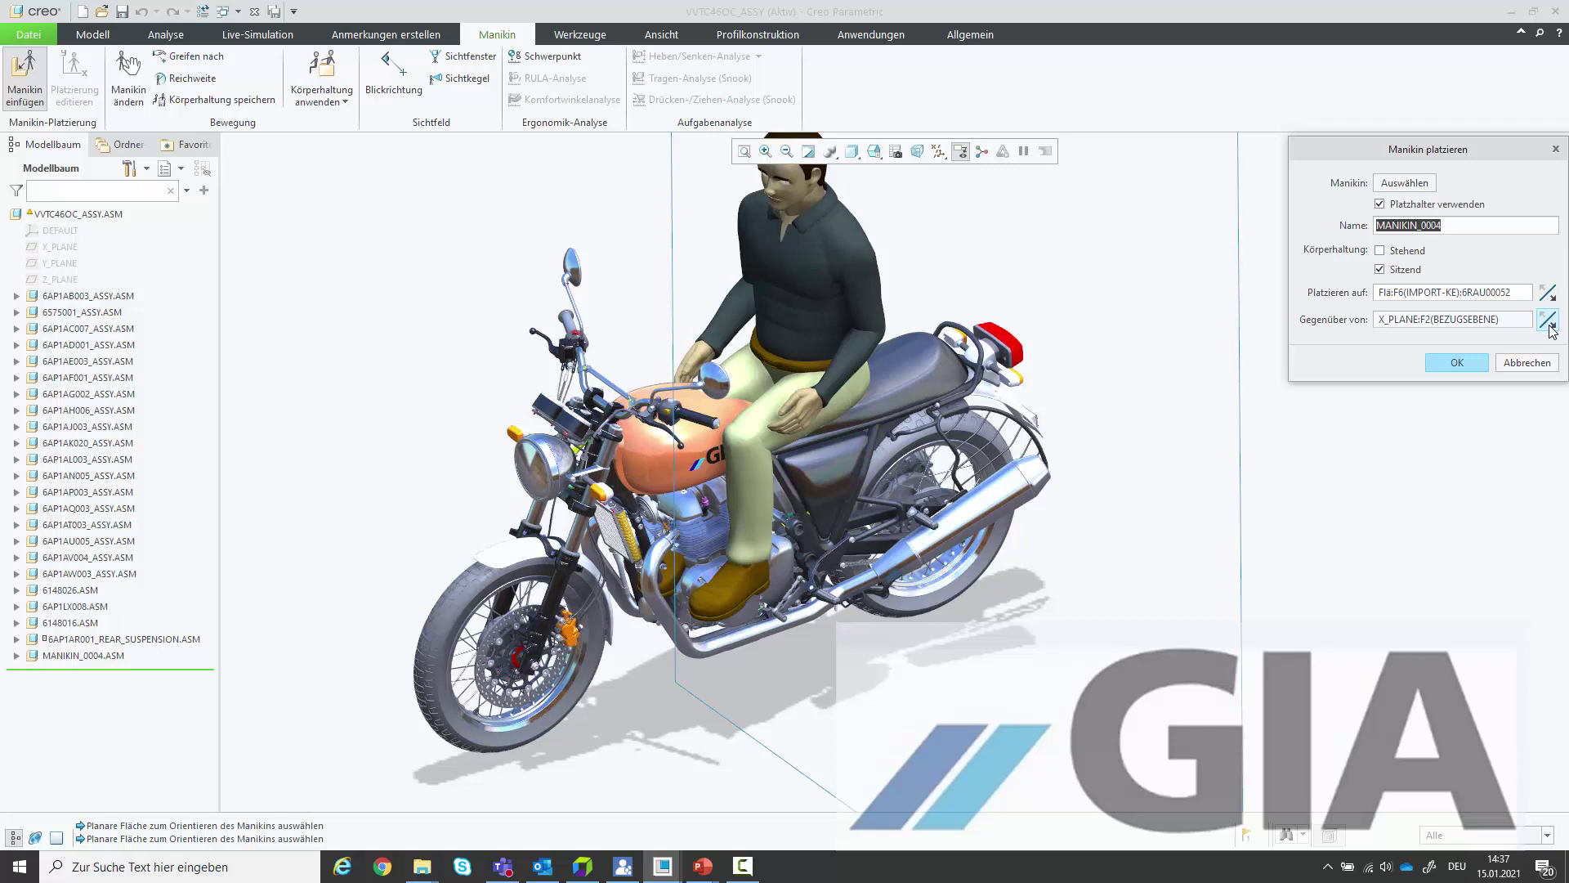
{"action": "left_click", "coordinate": [1464, 363]}
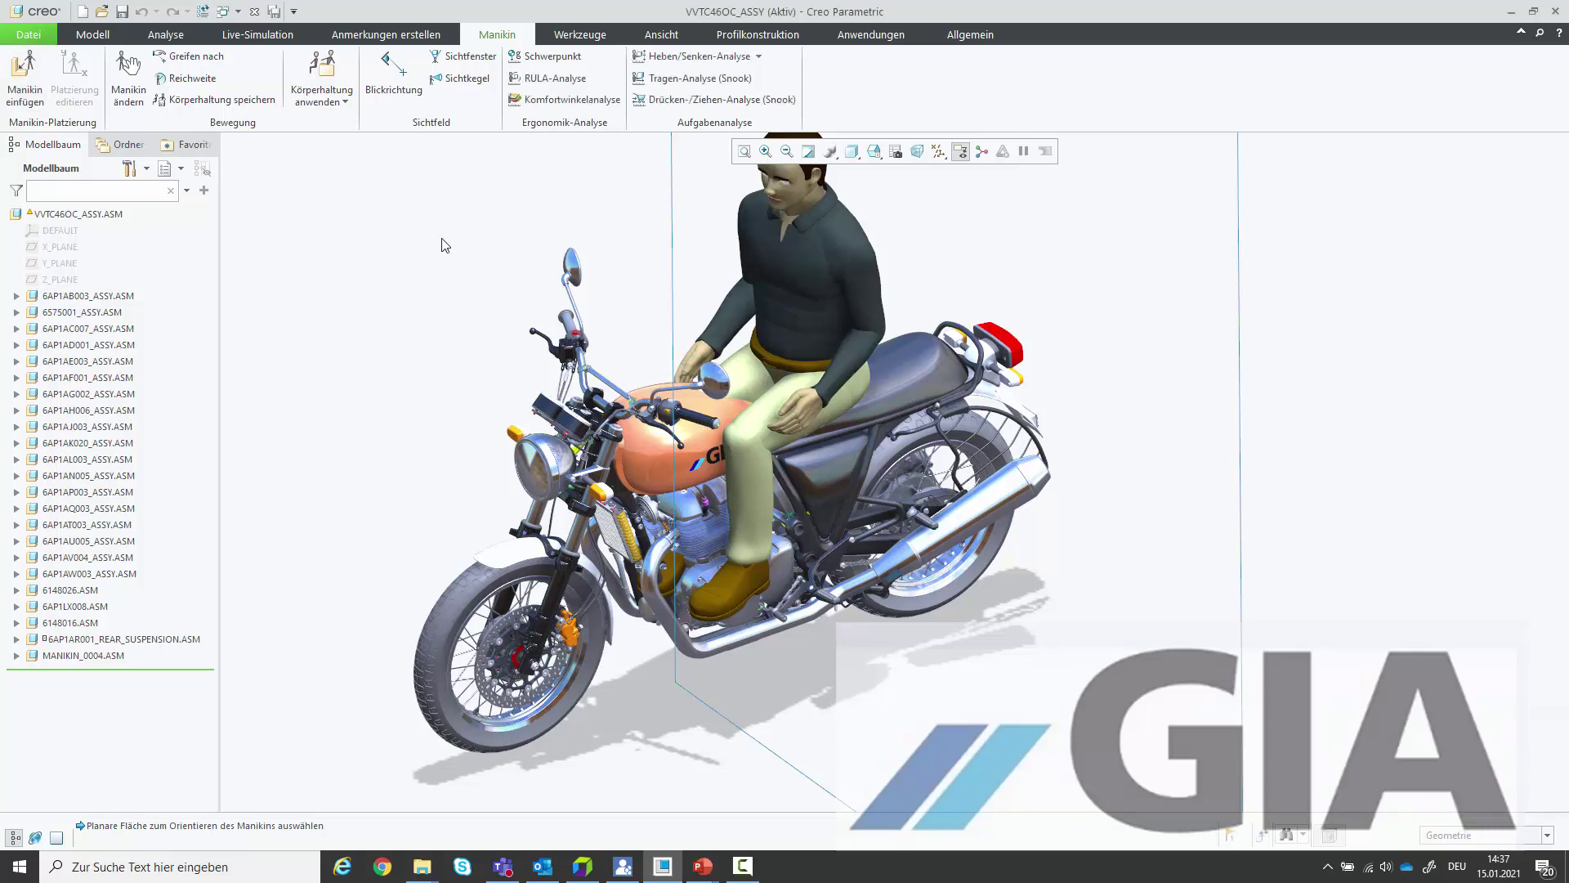
Step: Apply the riding-bike posture from the Alle Körperhaltungen gallery, hands reaching the handlebars
{"action": "left_click", "coordinate": [335, 109]}
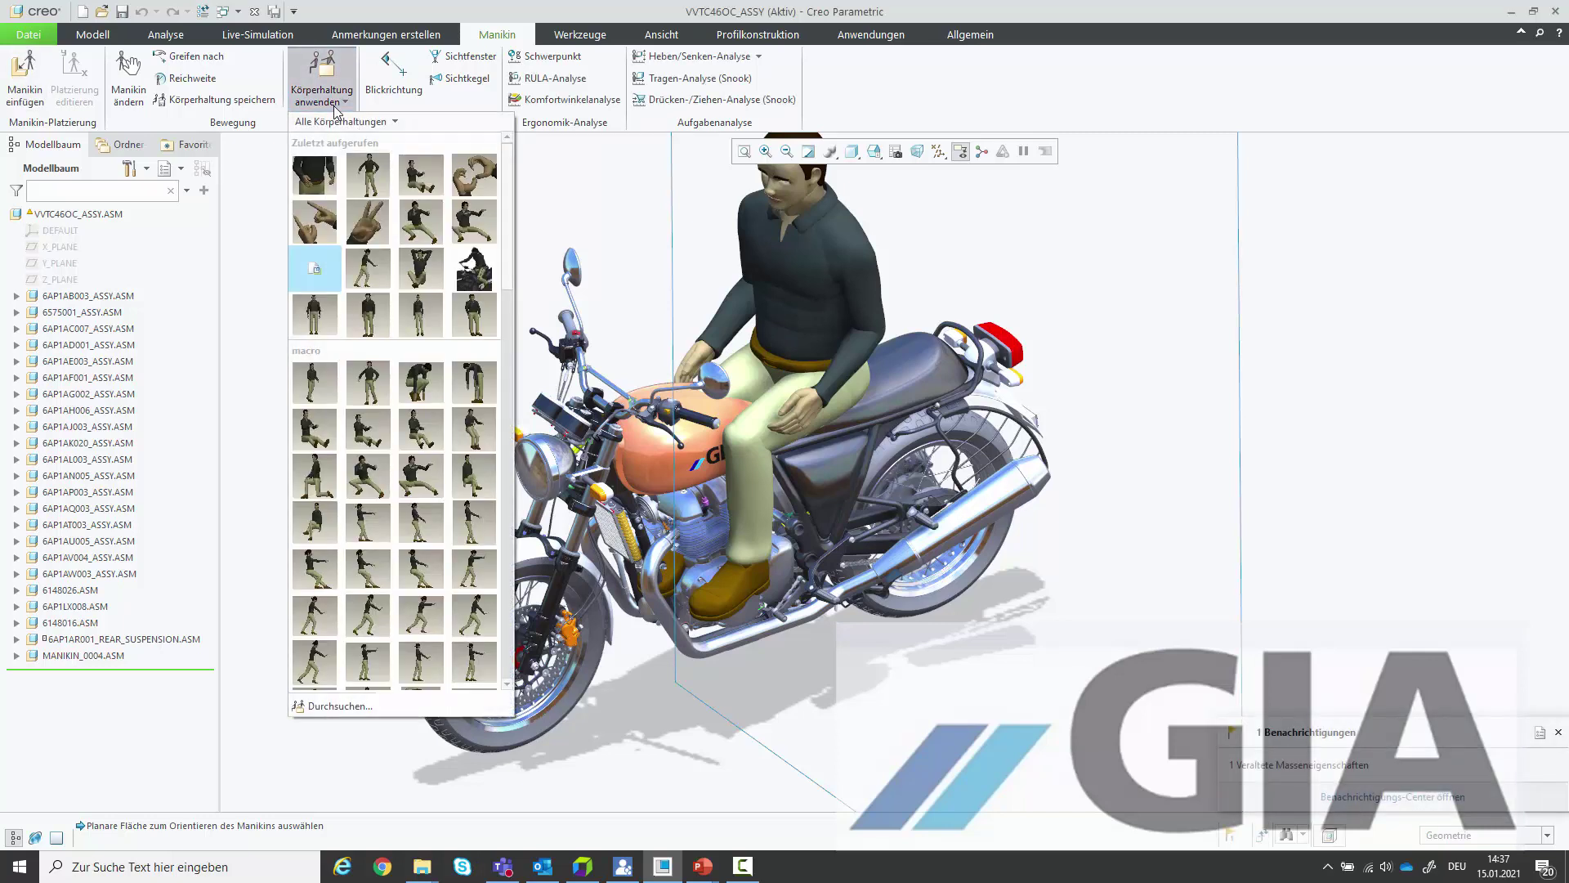
{"action": "scroll", "coordinate": [407, 241], "scroll_direction": "down", "scroll_amount": 5}
{"action": "scroll", "coordinate": [408, 243], "scroll_direction": "down", "scroll_amount": 5}
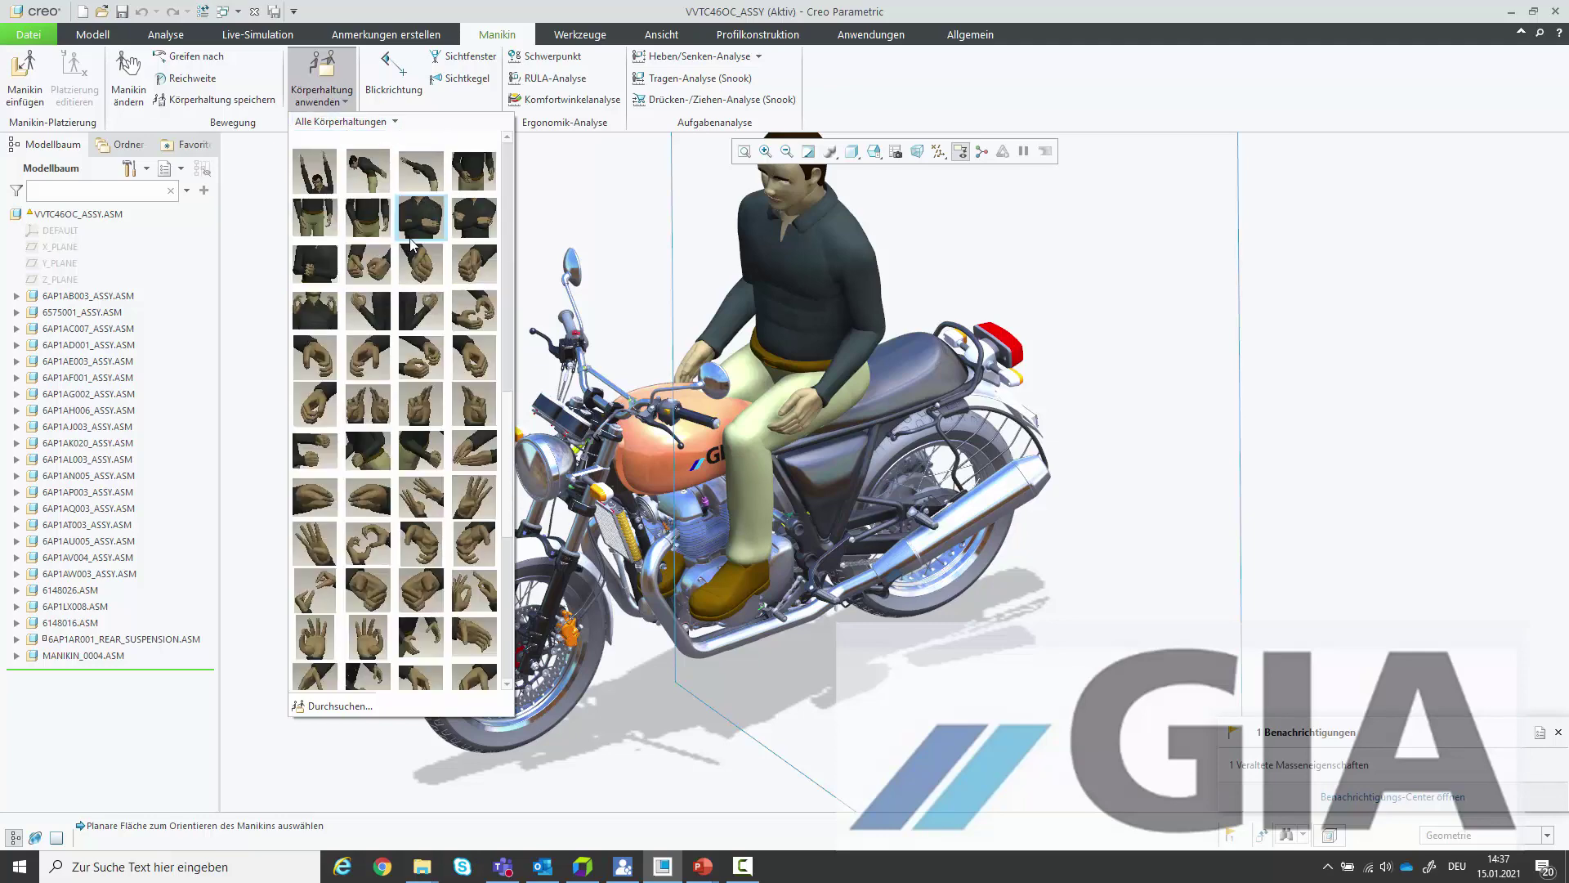
{"action": "scroll", "coordinate": [413, 246], "scroll_direction": "down", "scroll_amount": 5}
{"action": "scroll", "coordinate": [417, 250], "scroll_direction": "up", "scroll_amount": 8}
{"action": "scroll", "coordinate": [417, 250], "scroll_direction": "up", "scroll_amount": 7}
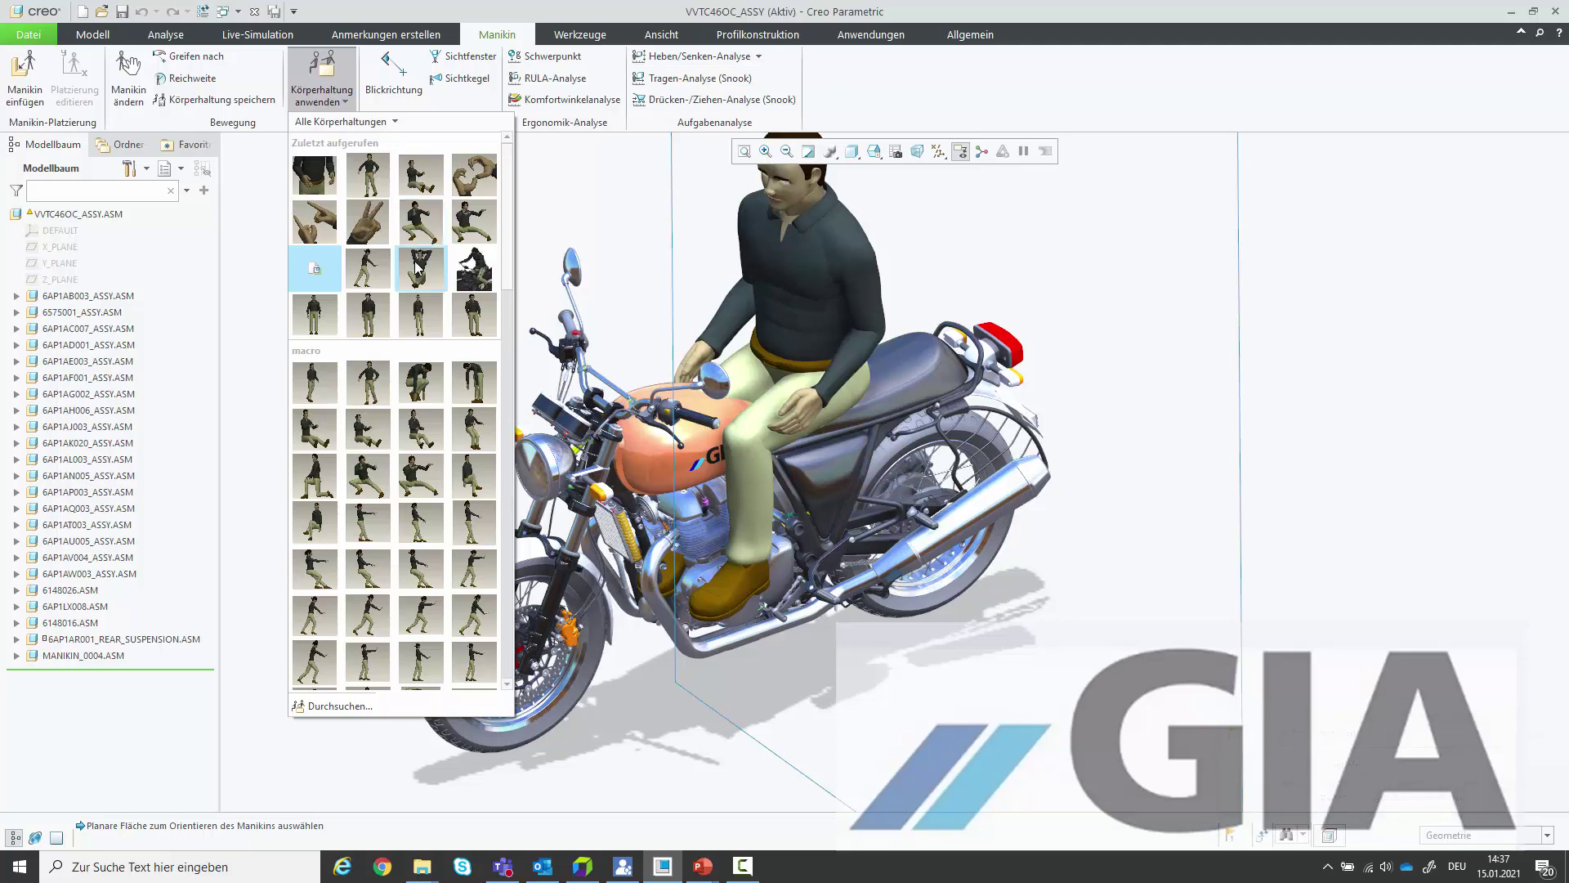
{"action": "scroll", "coordinate": [419, 278], "scroll_direction": "down", "scroll_amount": 5}
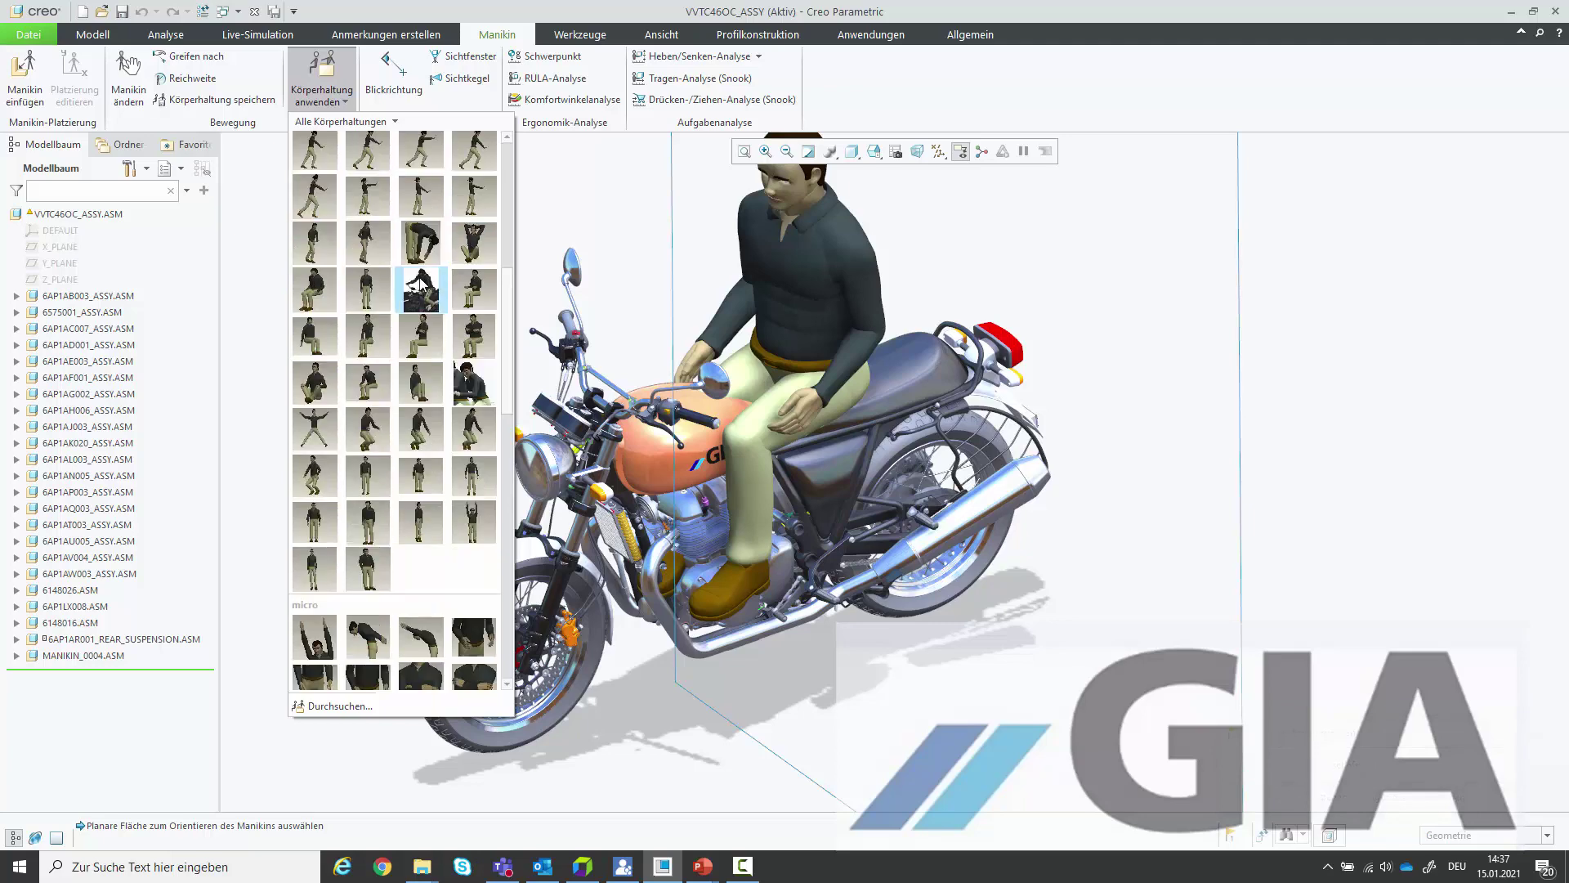
{"action": "scroll", "coordinate": [421, 286], "scroll_direction": "down", "scroll_amount": 5}
{"action": "scroll", "coordinate": [421, 286], "scroll_direction": "down", "scroll_amount": 1}
{"action": "scroll", "coordinate": [425, 286], "scroll_direction": "up", "scroll_amount": 10}
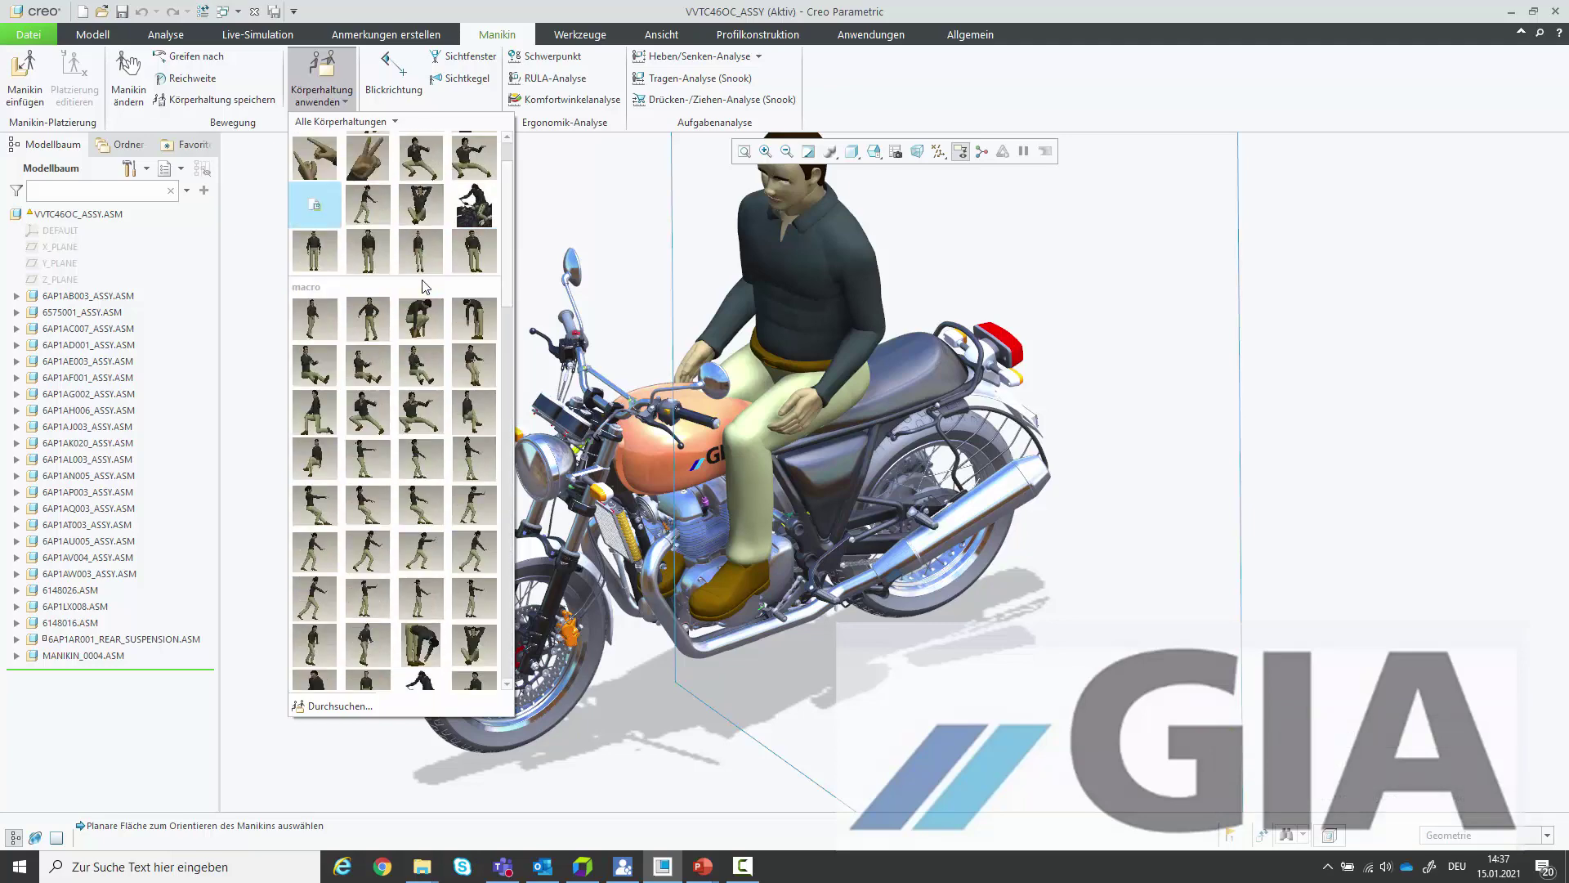
{"action": "scroll", "coordinate": [425, 286], "scroll_direction": "up", "scroll_amount": 2}
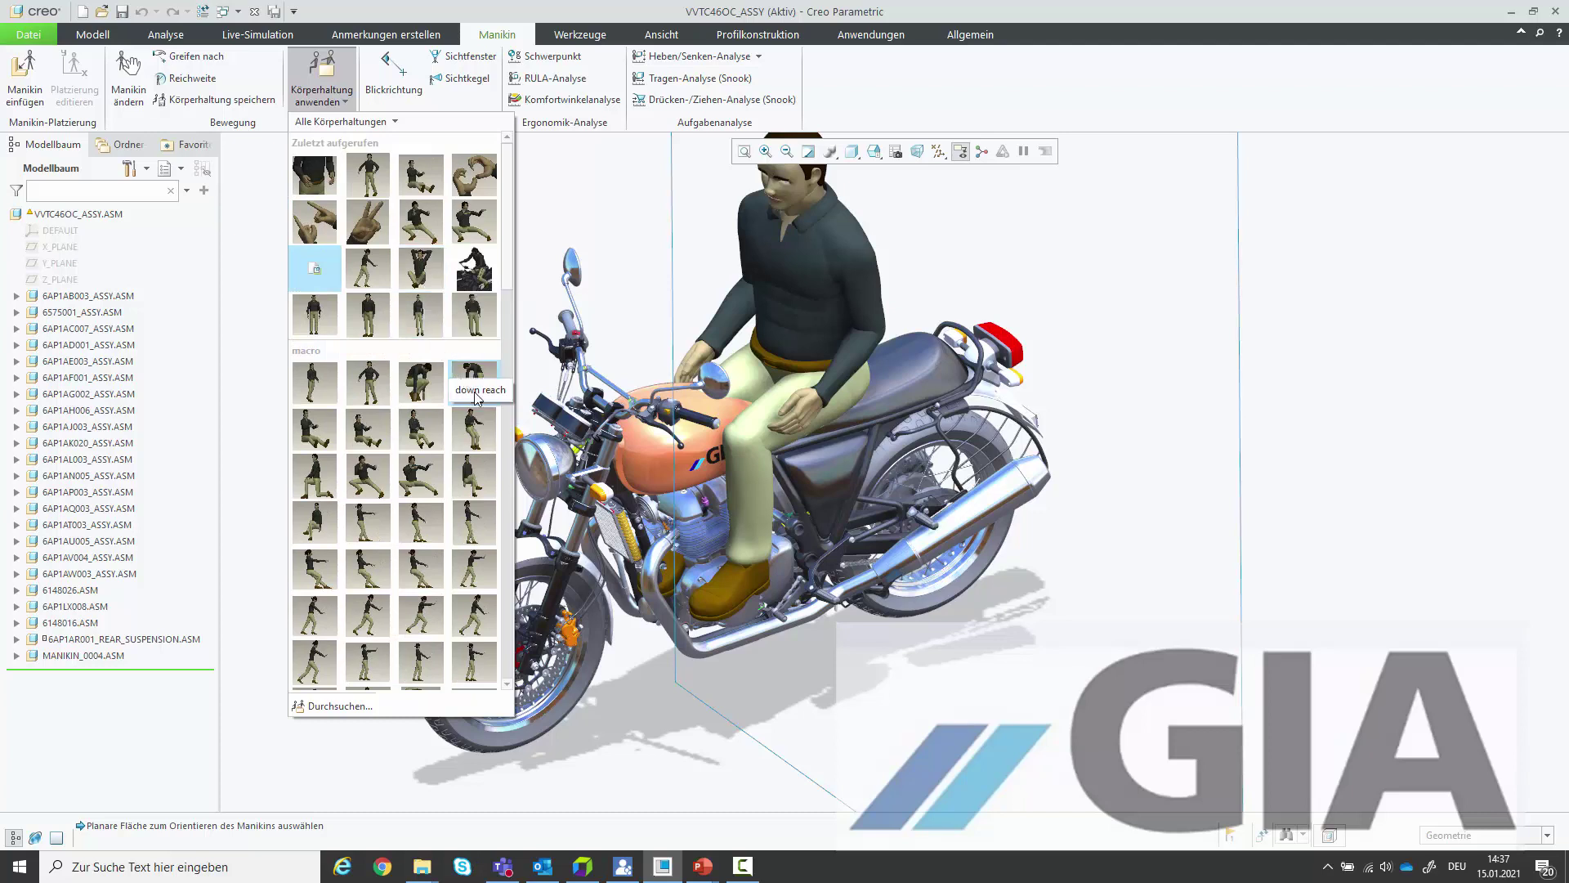
{"action": "scroll", "coordinate": [454, 527], "scroll_direction": "down", "scroll_amount": 10}
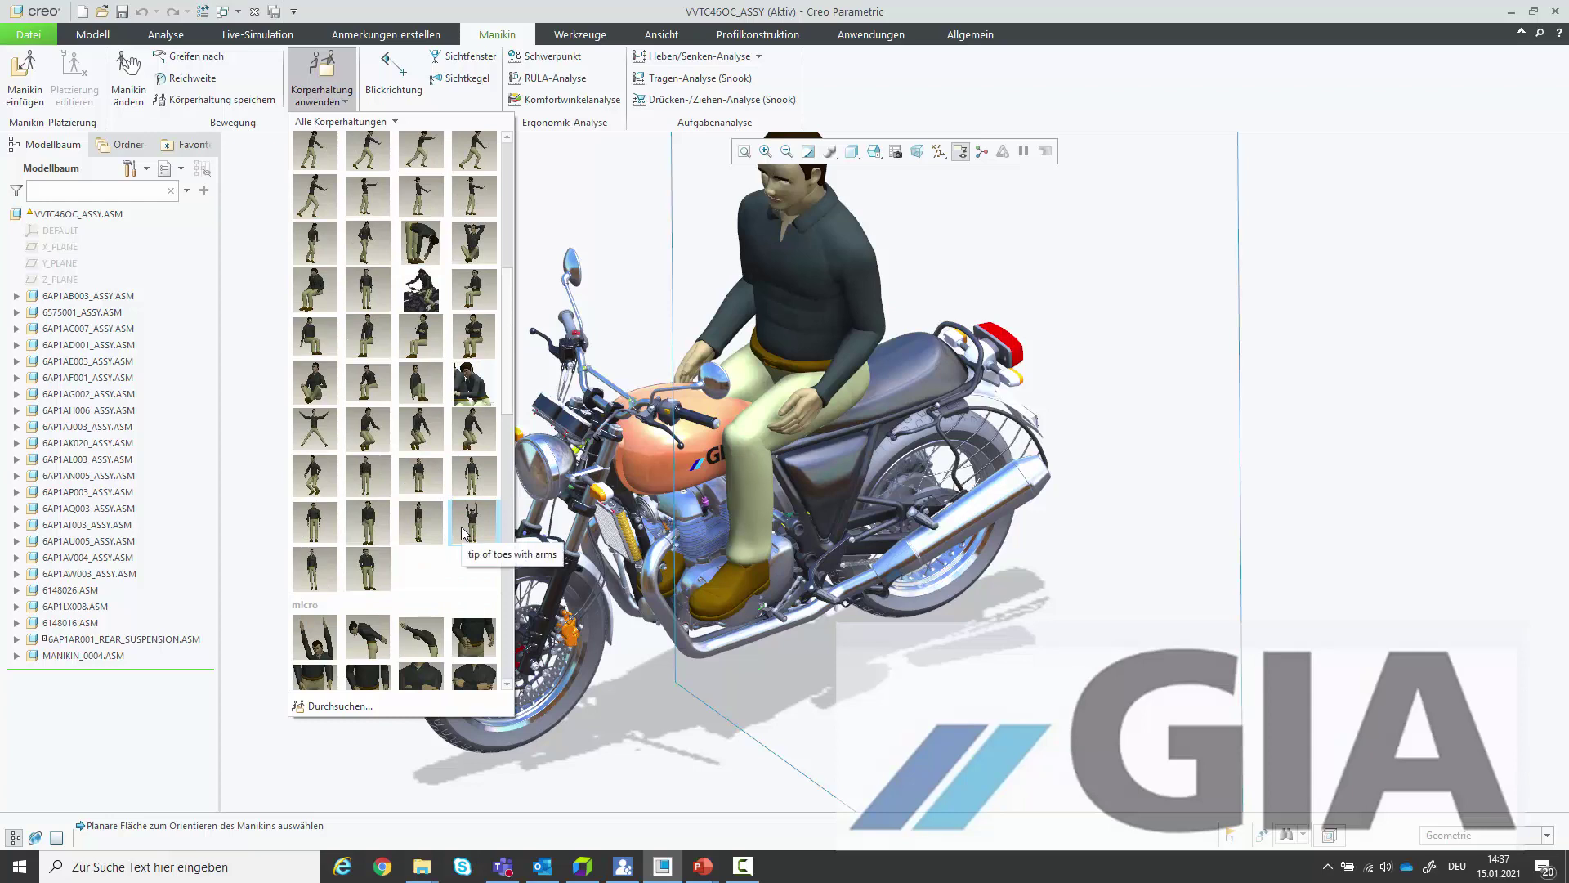
{"action": "left_click", "coordinate": [422, 292]}
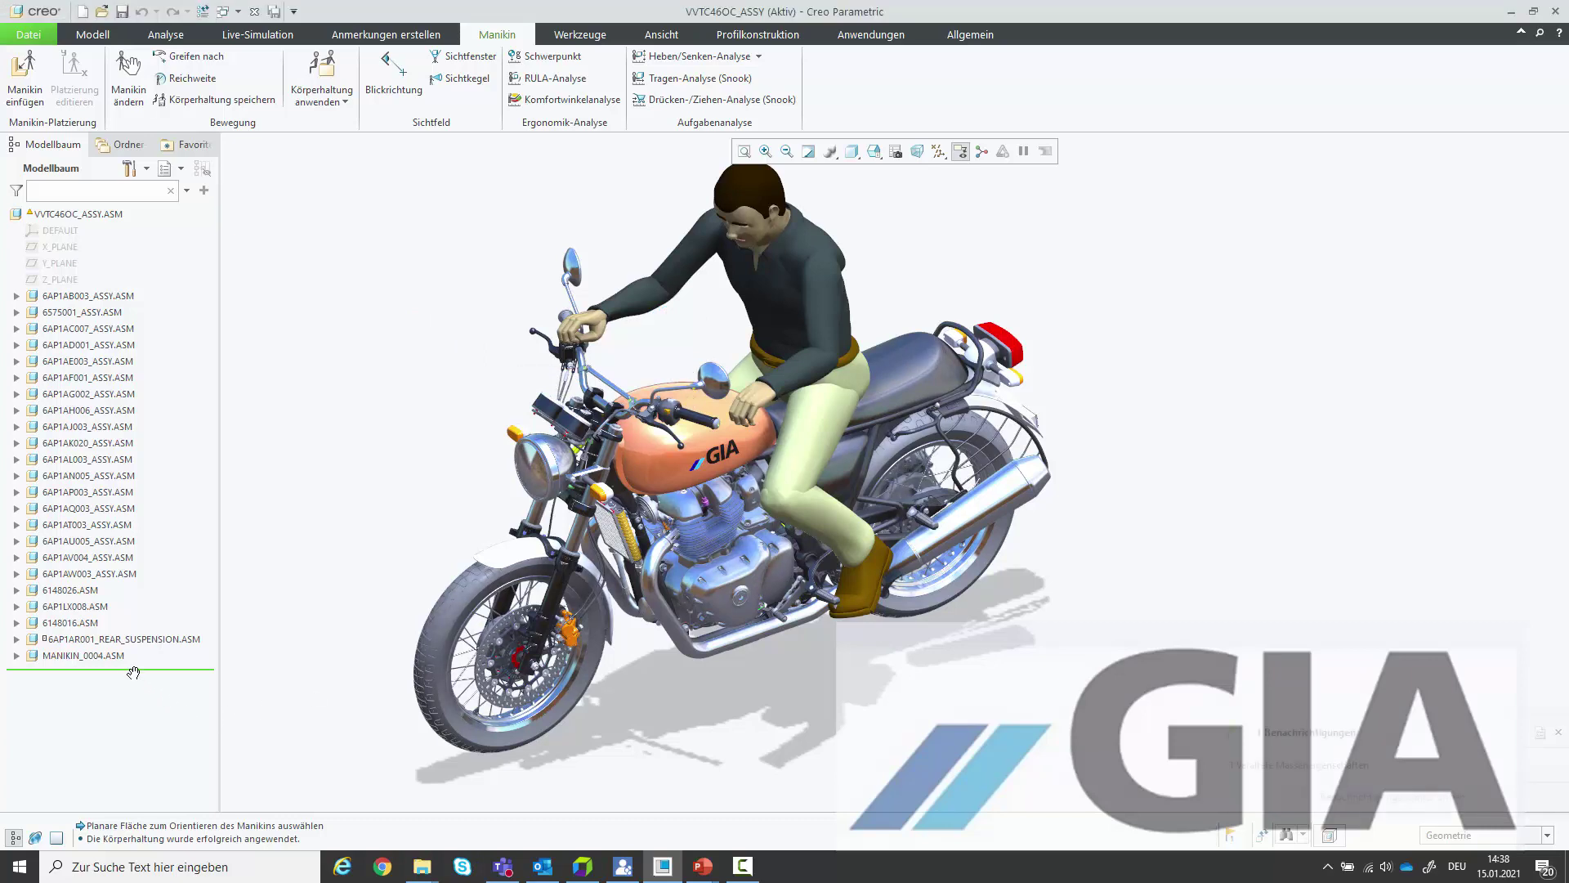
Step: Select MANIKIN_0004.ASM in the model tree and reopen its placement for editing
{"action": "left_click", "coordinate": [108, 654]}
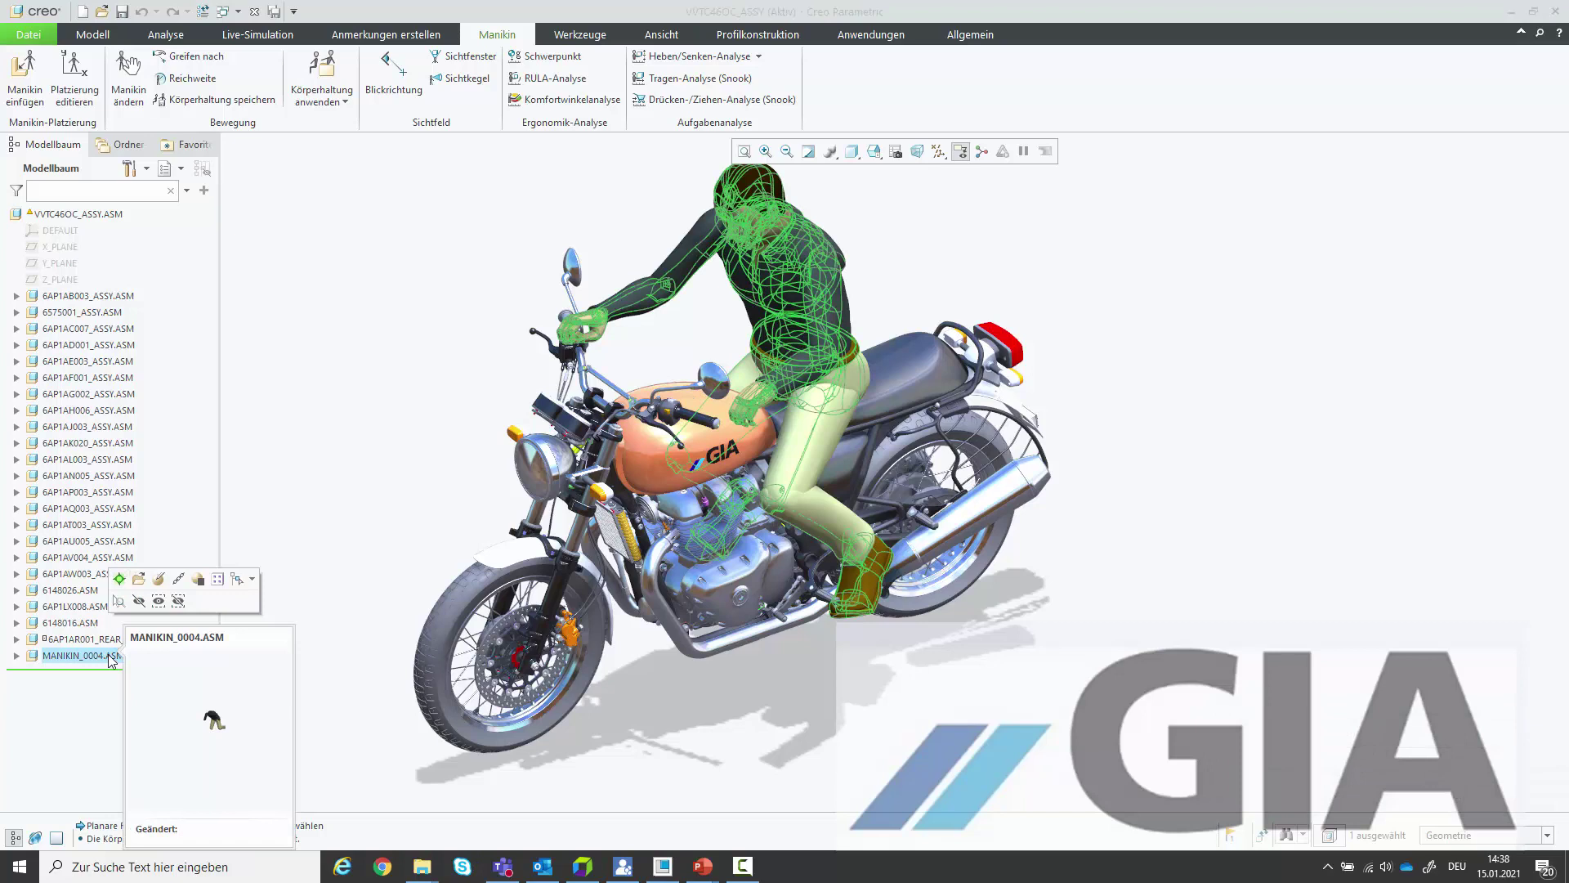
{"action": "left_click", "coordinate": [427, 300]}
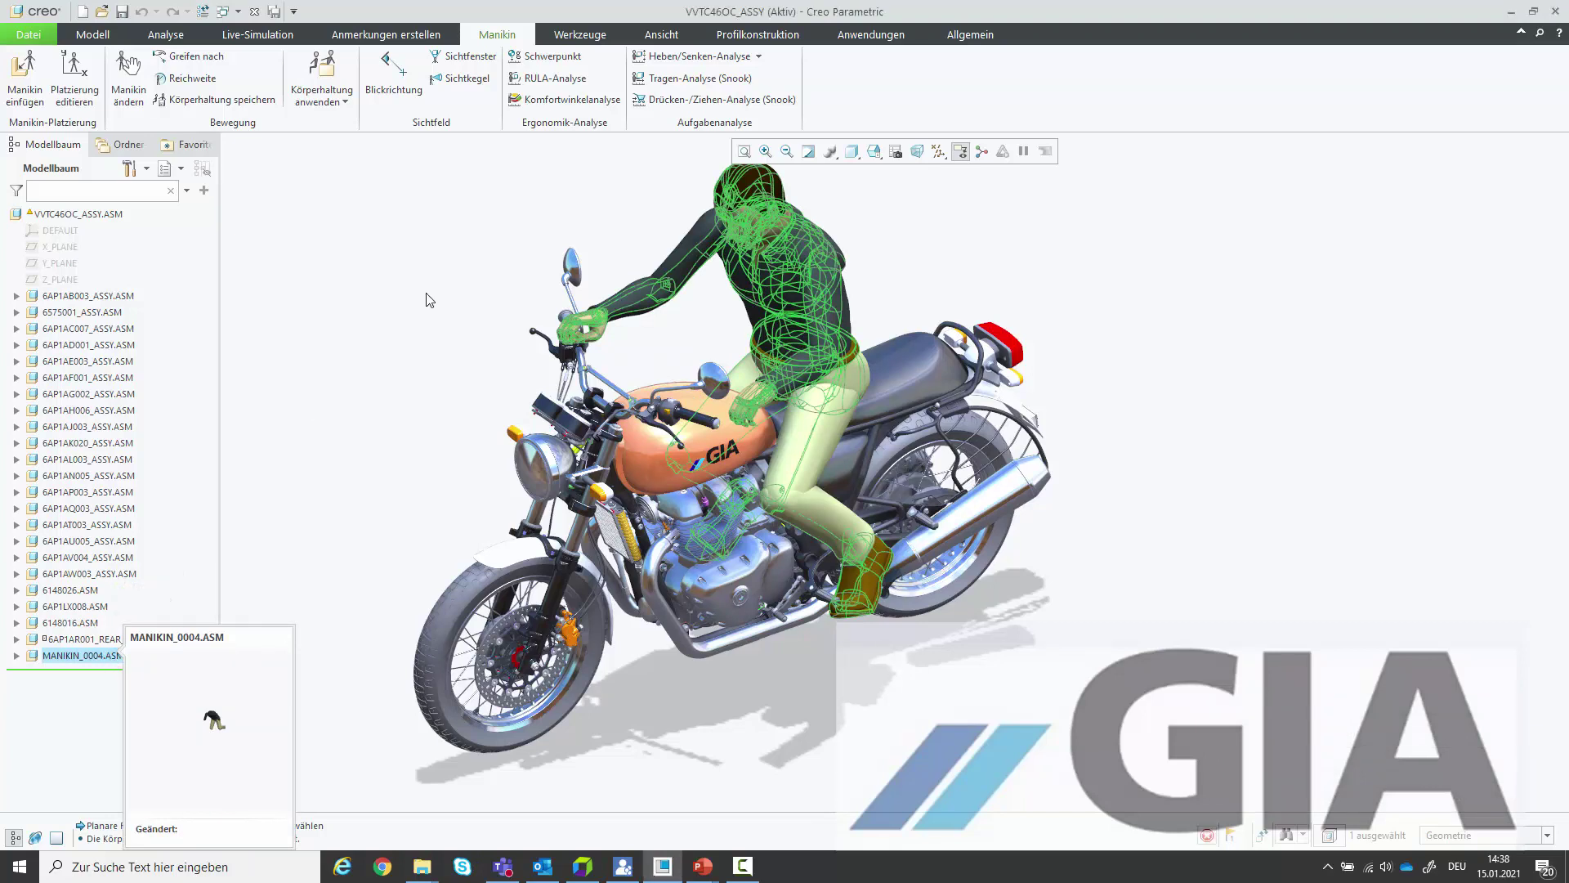
{"action": "left_click", "coordinate": [72, 655]}
{"action": "left_click", "coordinate": [75, 102]}
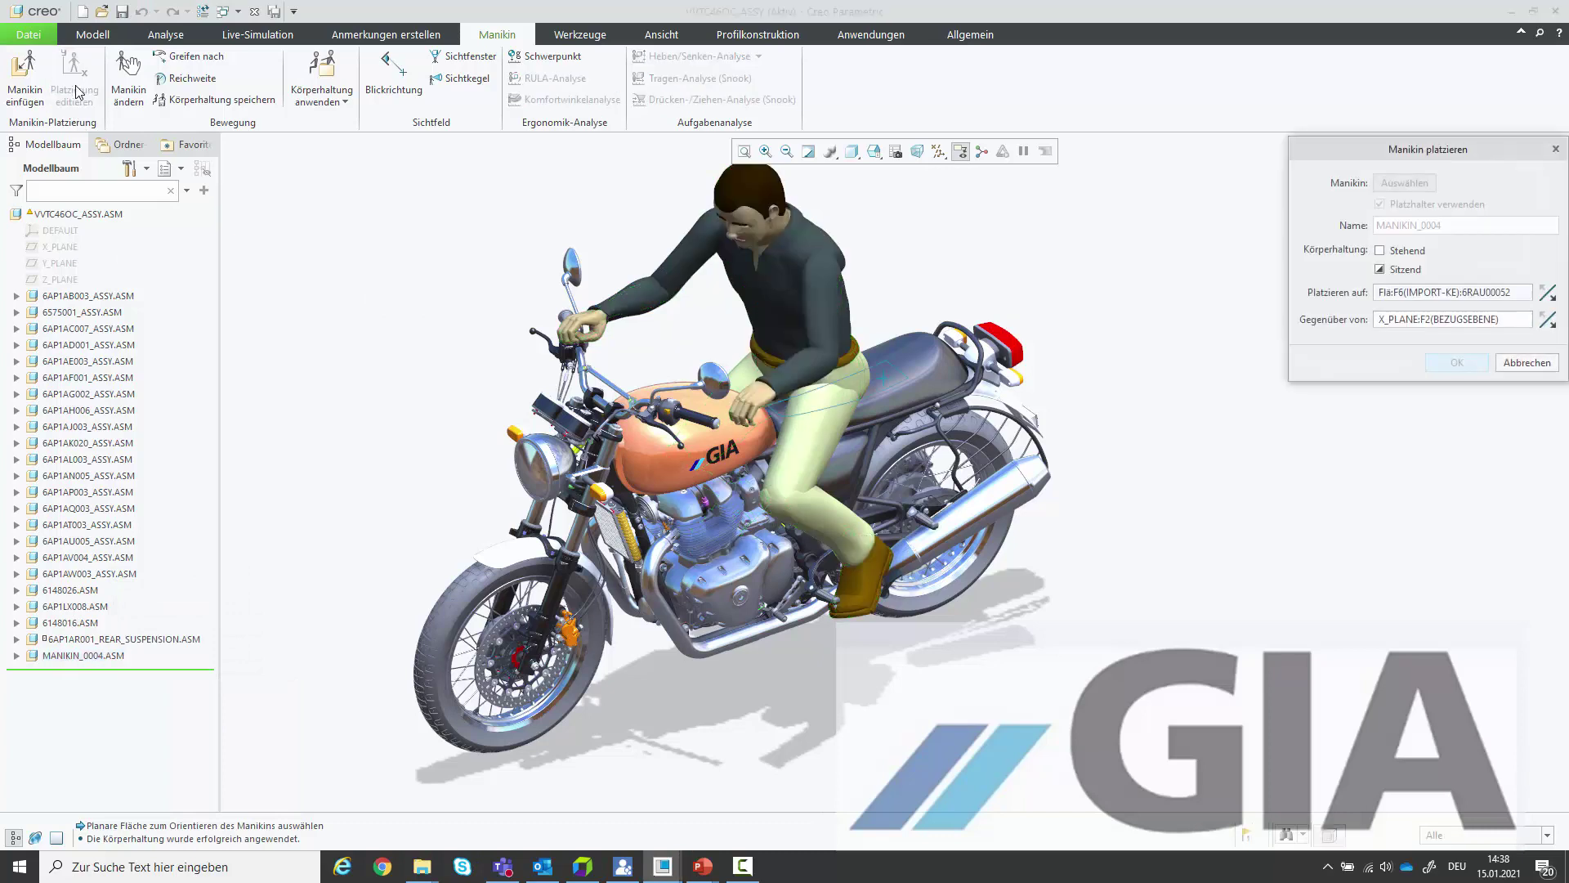
Step: Set the seat plane as the Gegenüber von reference and confirm the placement
{"action": "left_click", "coordinate": [1547, 319]}
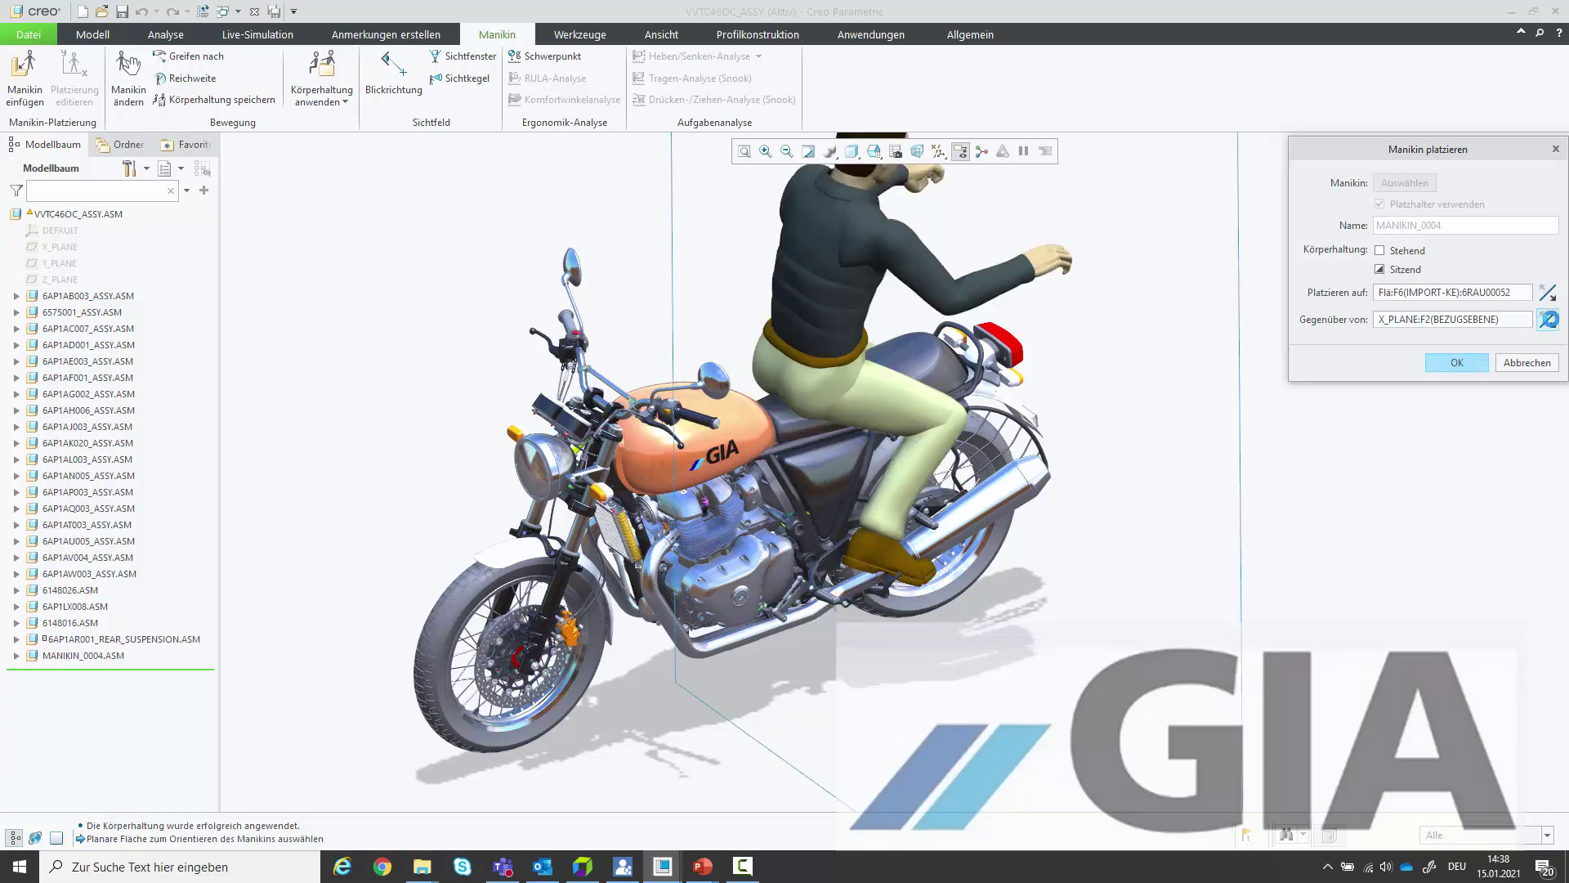
{"action": "left_click", "coordinate": [1549, 319]}
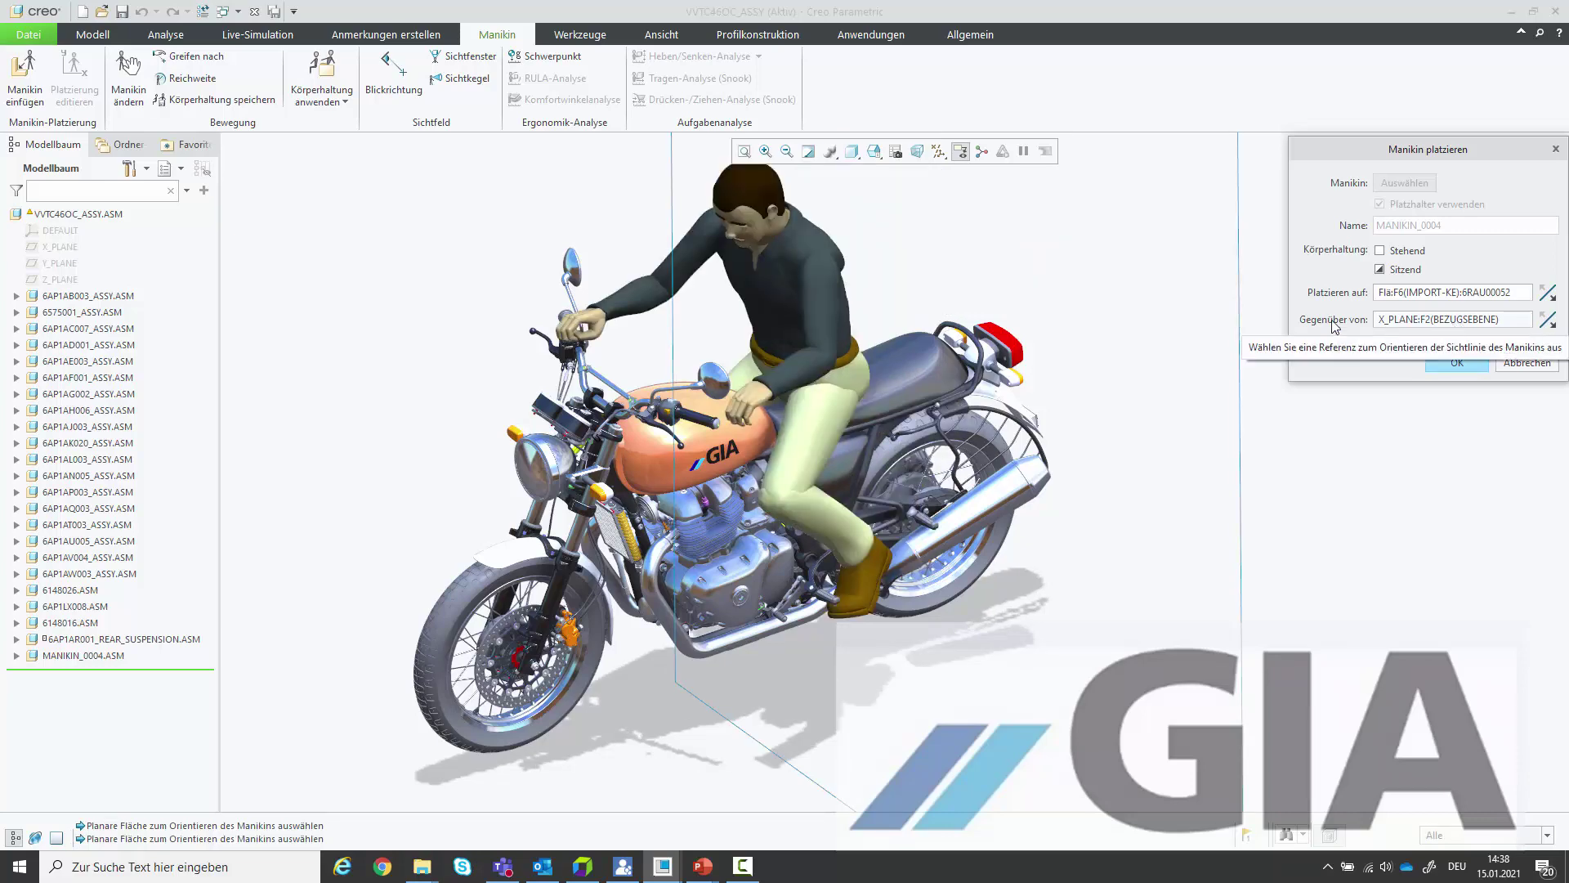
{"action": "scroll", "coordinate": [814, 410], "scroll_direction": "down", "scroll_amount": 2}
{"action": "scroll", "coordinate": [814, 410], "scroll_direction": "down", "scroll_amount": 1}
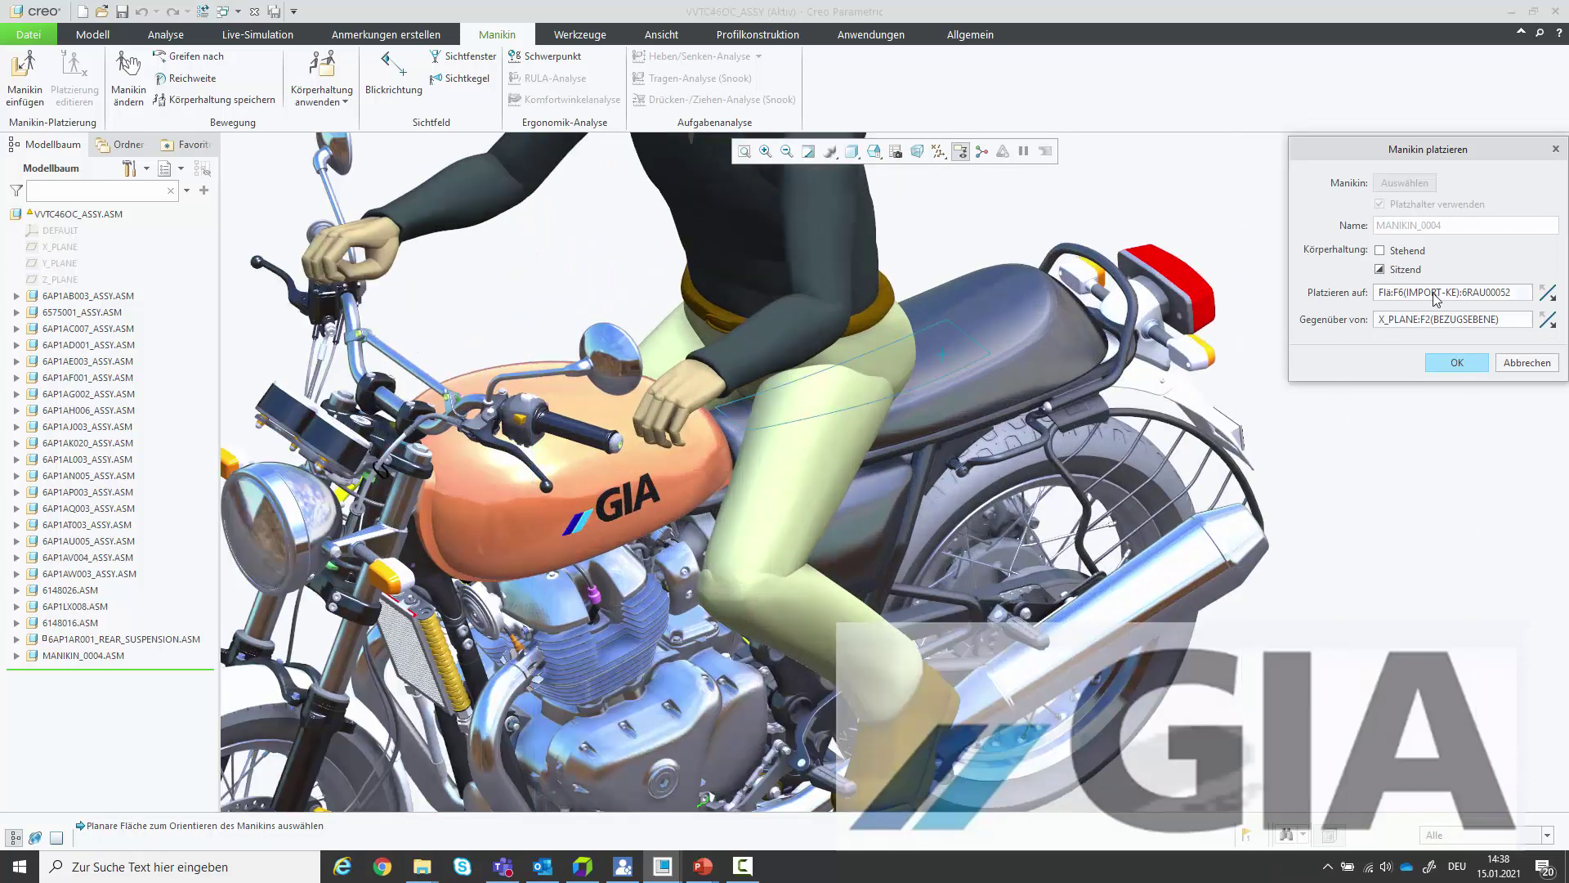
{"action": "left_click", "coordinate": [742, 402]}
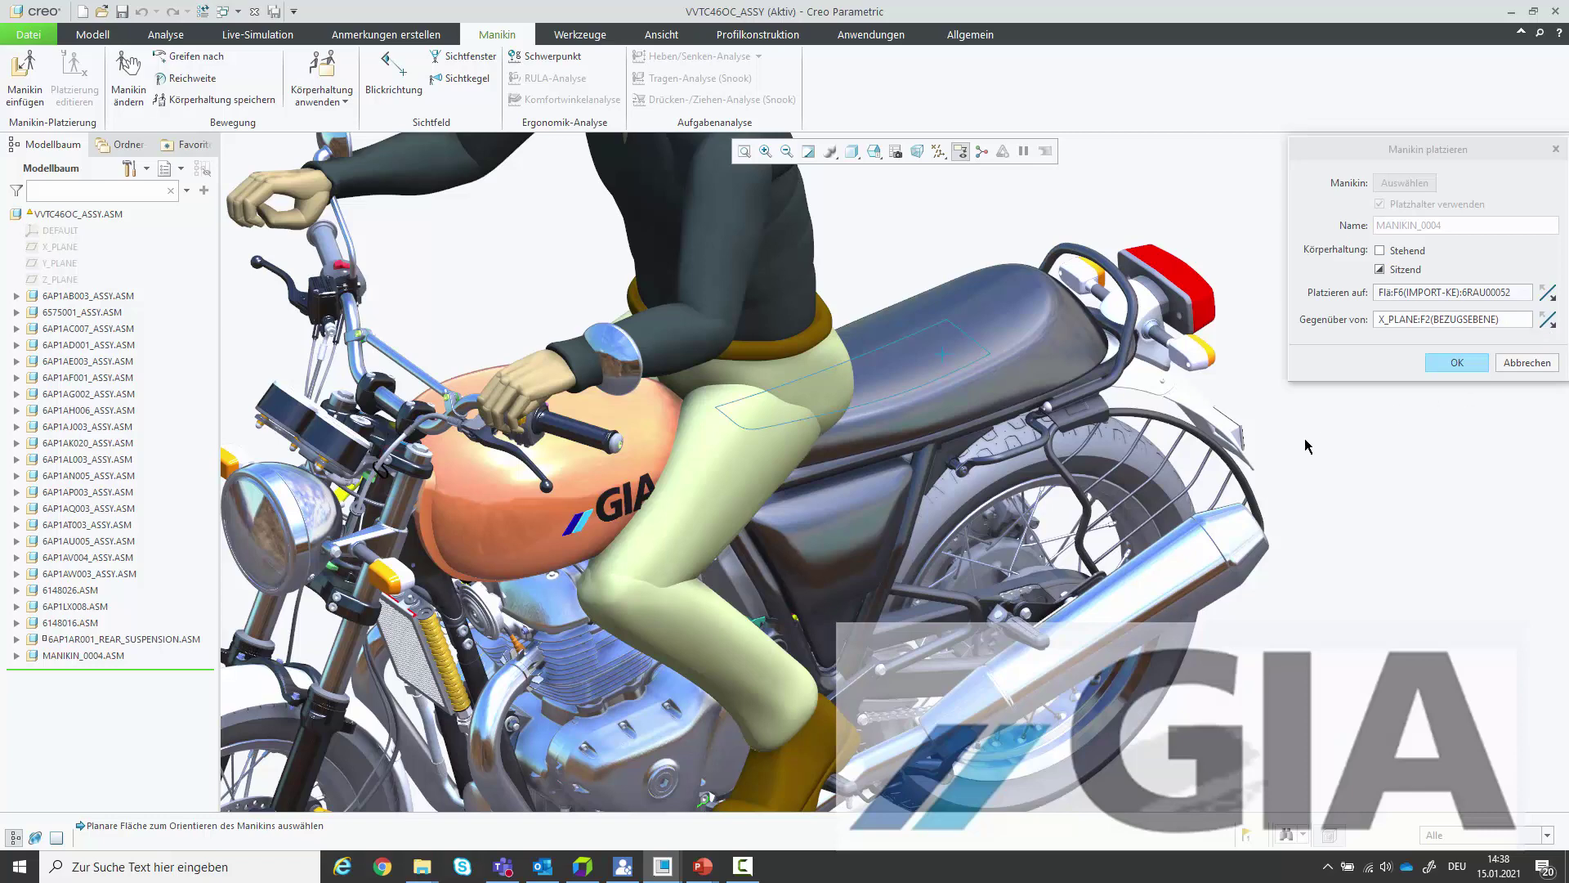
{"action": "scroll", "coordinate": [837, 458], "scroll_direction": "down", "scroll_amount": 3}
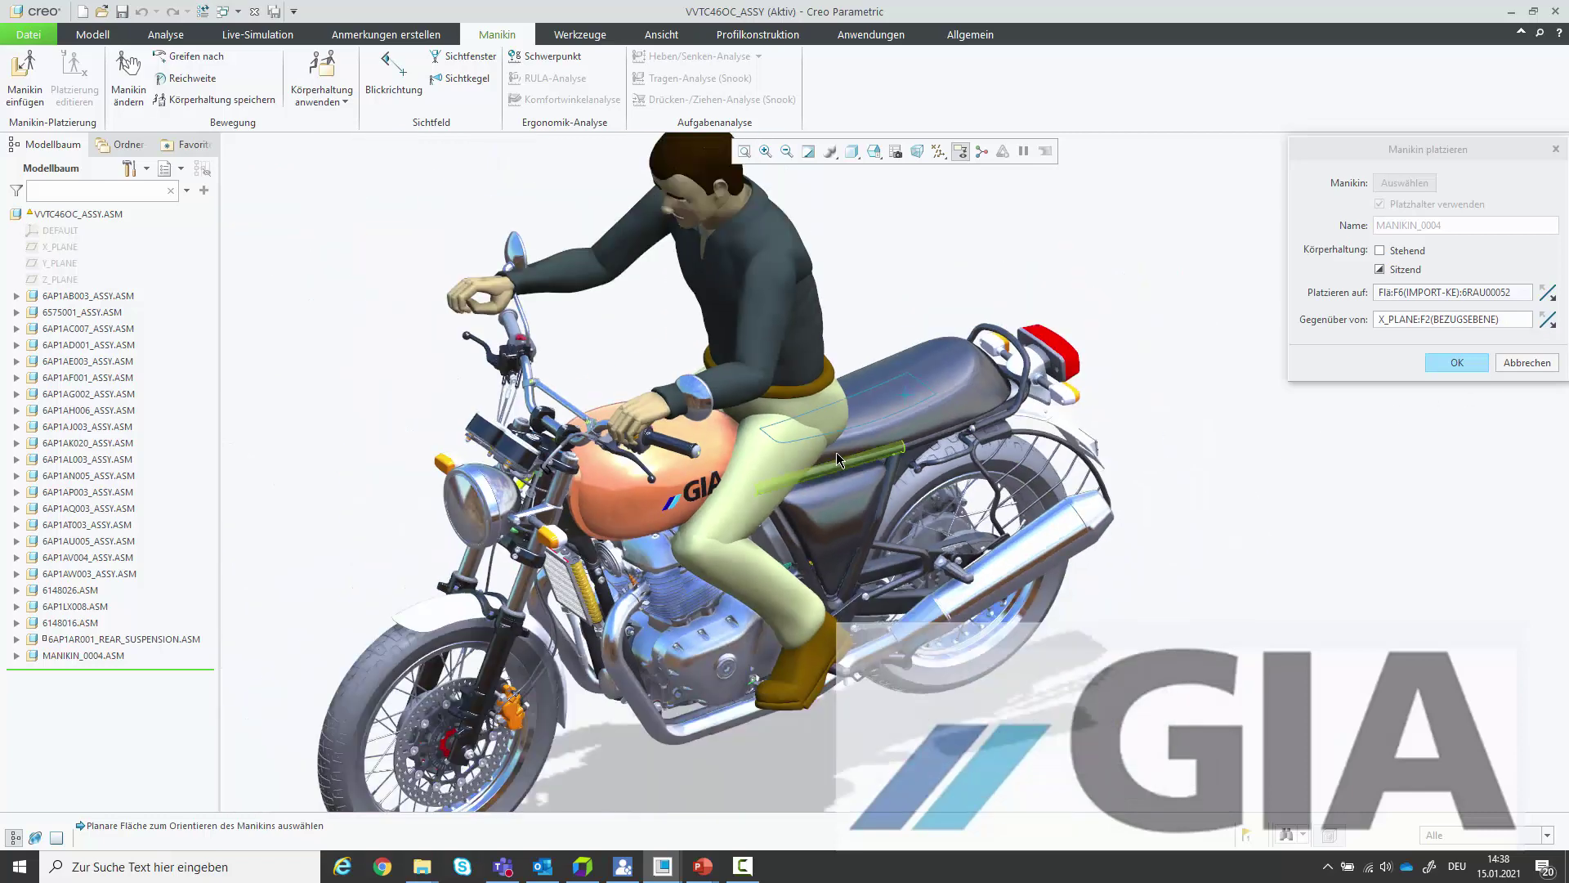
{"action": "scroll", "coordinate": [837, 453], "scroll_direction": "down", "scroll_amount": 2}
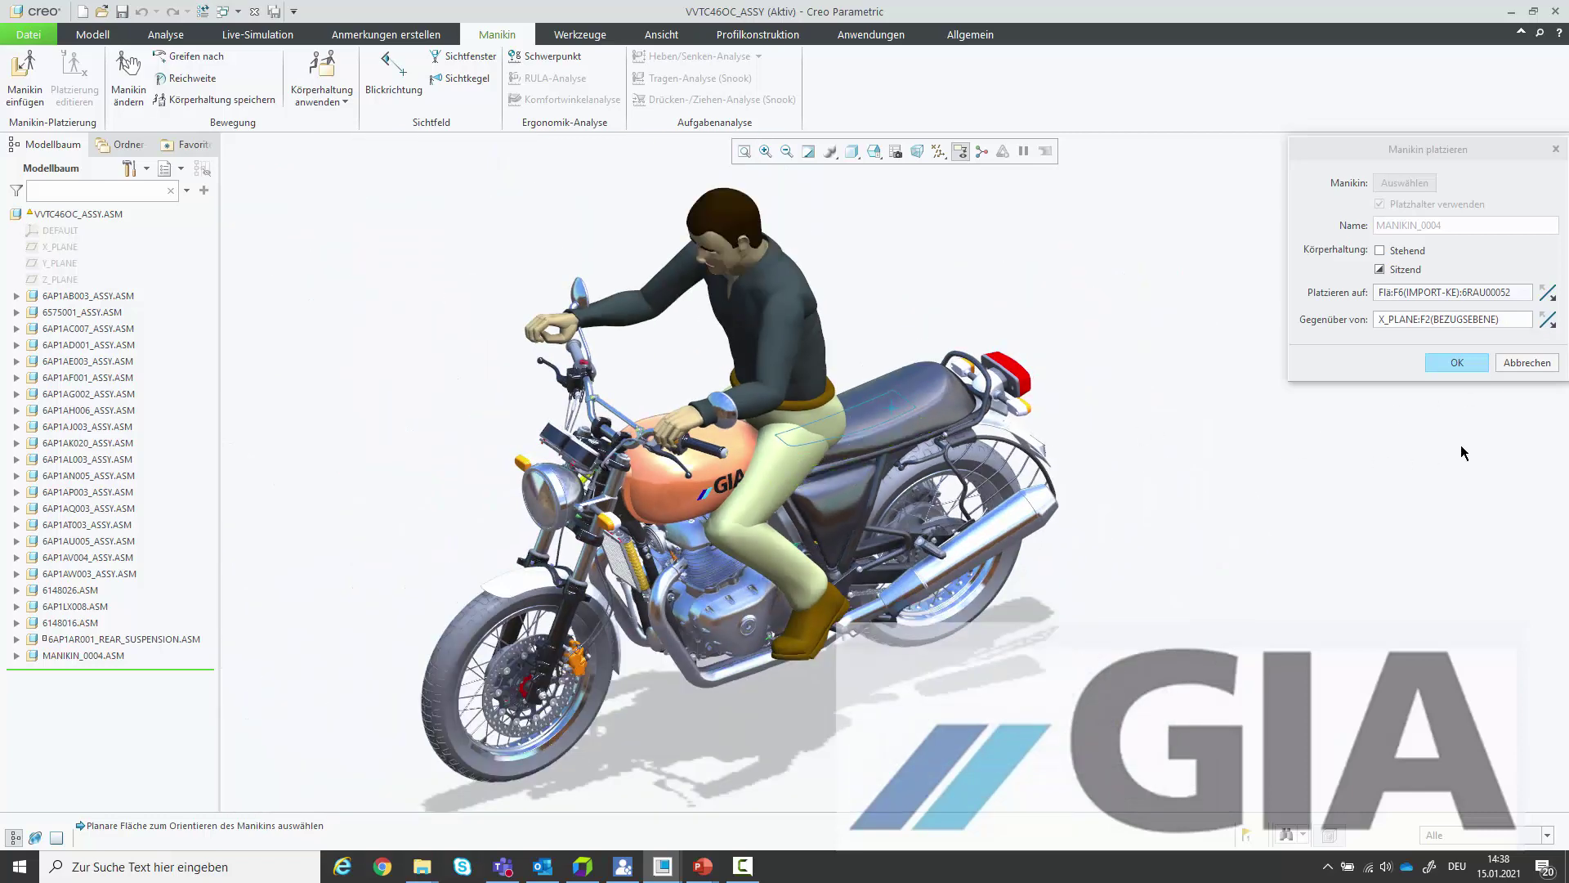
{"action": "left_click", "coordinate": [1467, 362]}
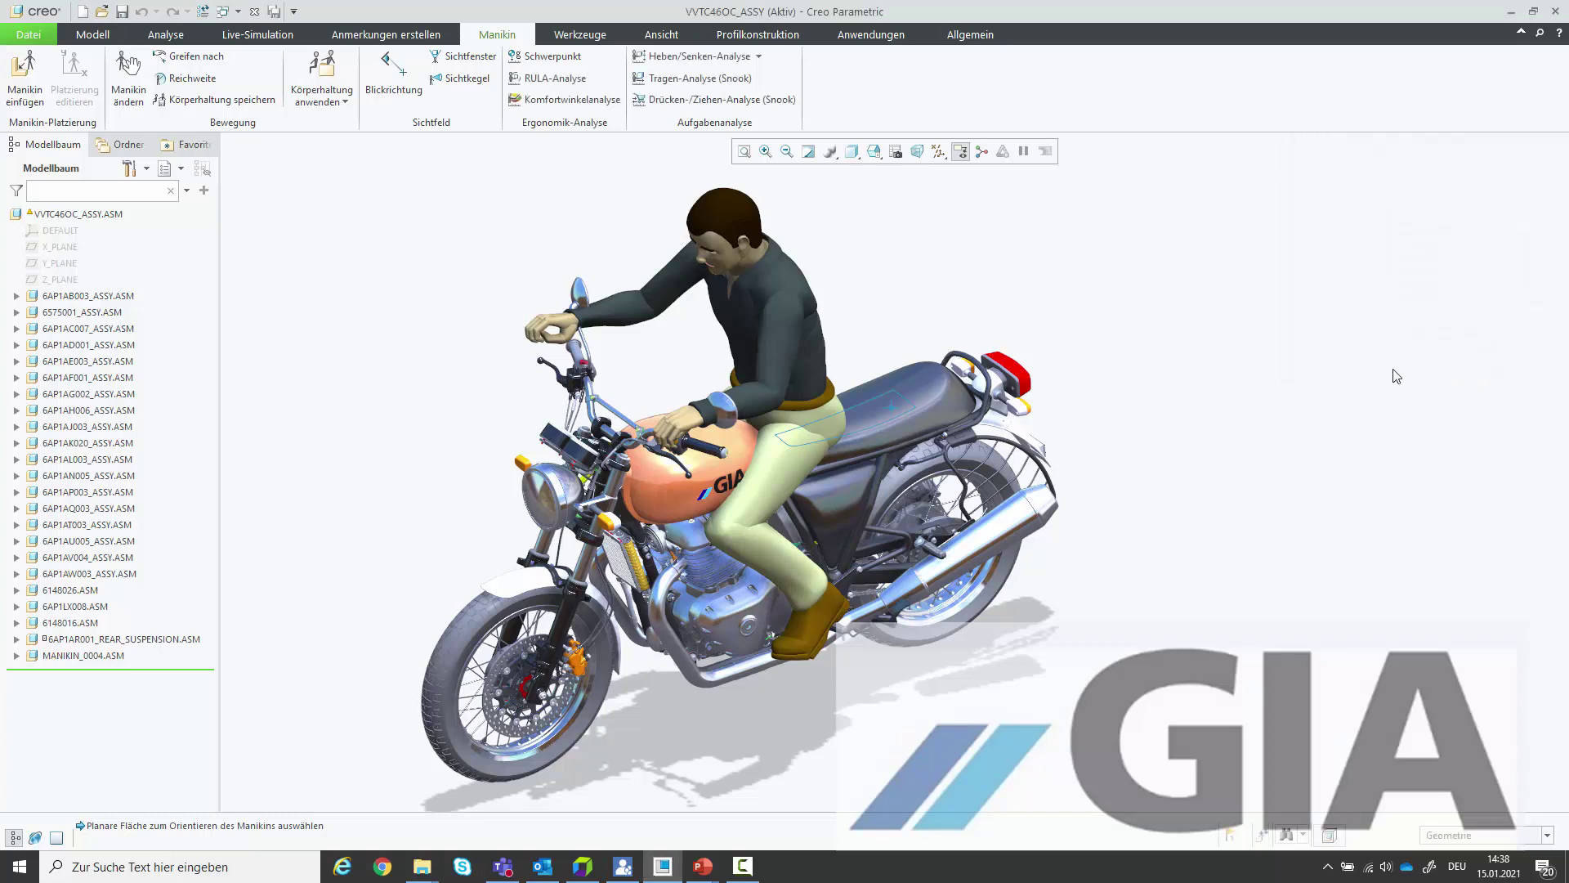
Step: Turn on the Sichtkegel vision cones for the rider manikin
{"action": "left_click", "coordinate": [456, 78]}
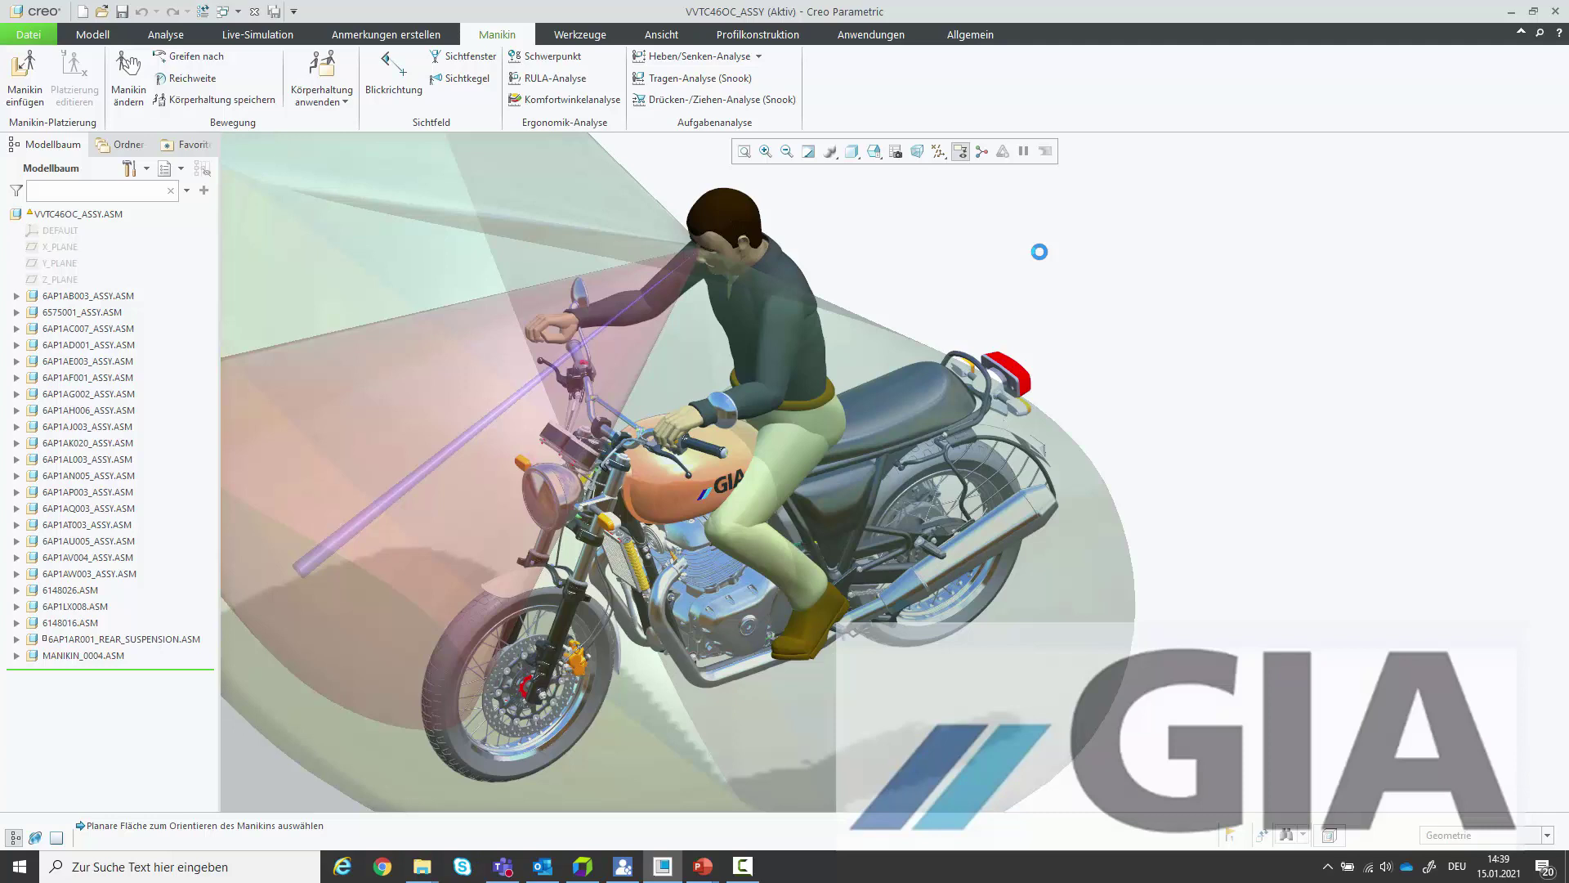
{"action": "left_click", "coordinate": [397, 88]}
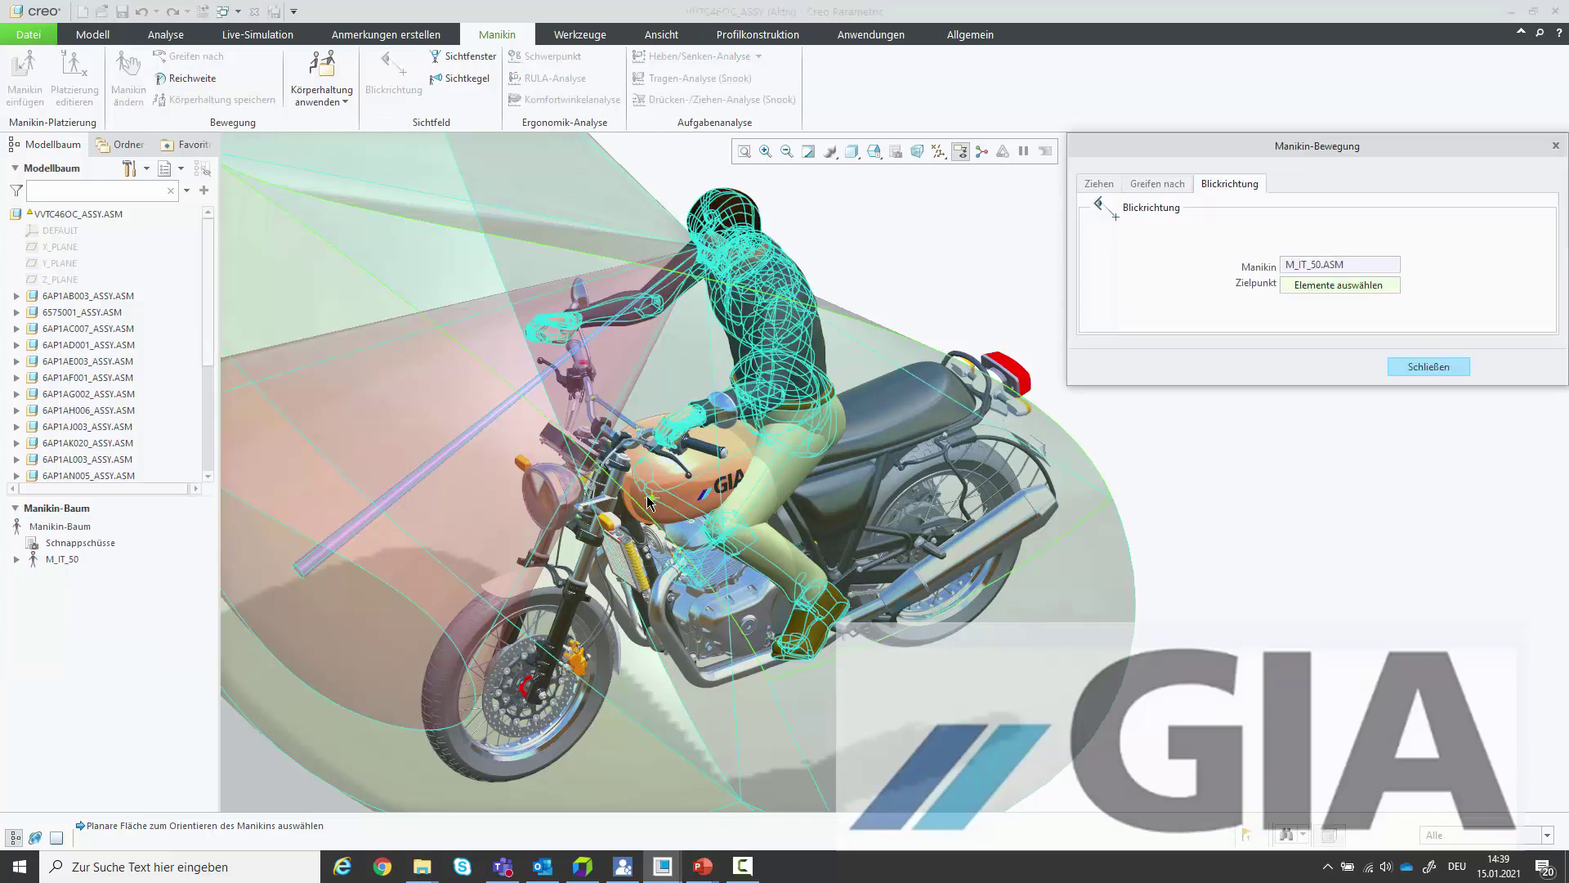
{"action": "middle_click_drag", "start_coordinate": [609, 481], "coordinate": [521, 428]}
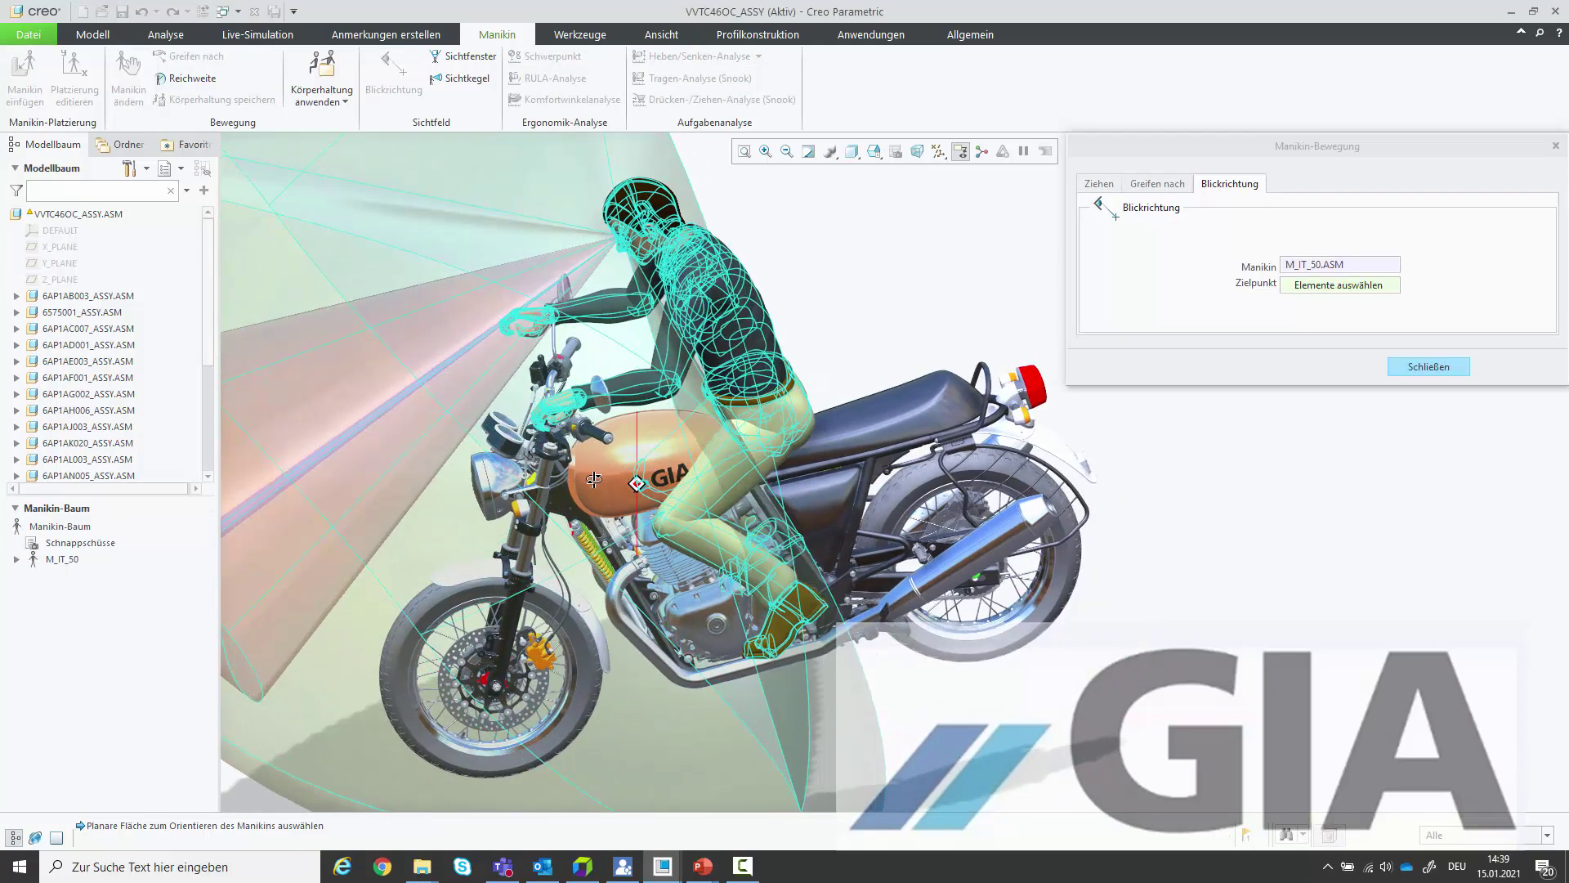
{"action": "scroll", "coordinate": [521, 427], "scroll_direction": "up", "scroll_amount": 2}
{"action": "scroll", "coordinate": [507, 425], "scroll_direction": "up", "scroll_amount": 2}
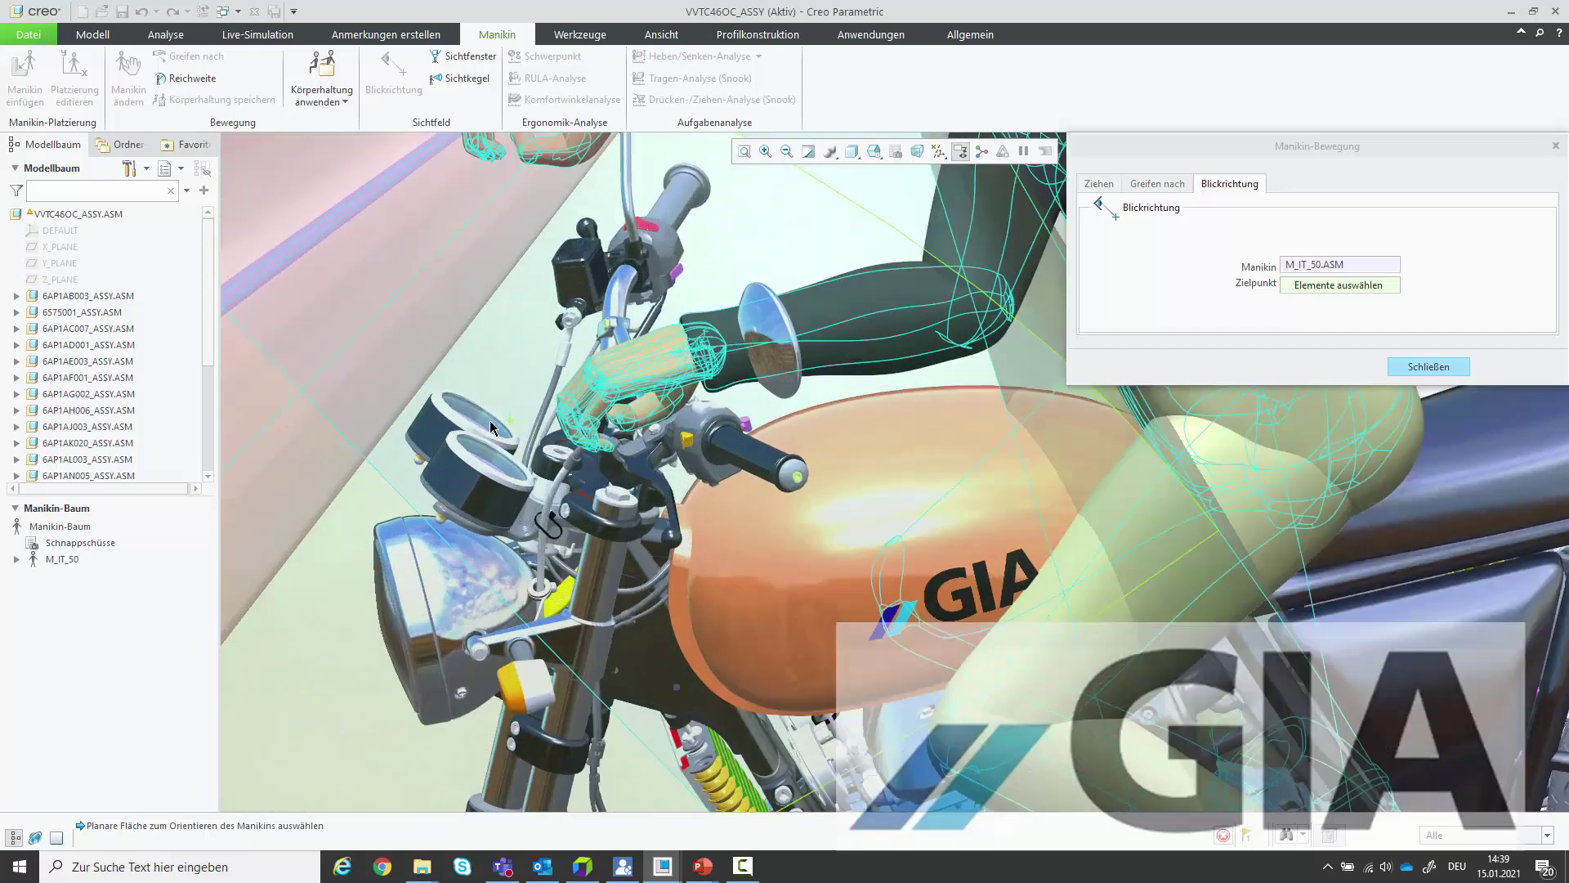
{"action": "scroll", "coordinate": [489, 420], "scroll_direction": "up", "scroll_amount": 2}
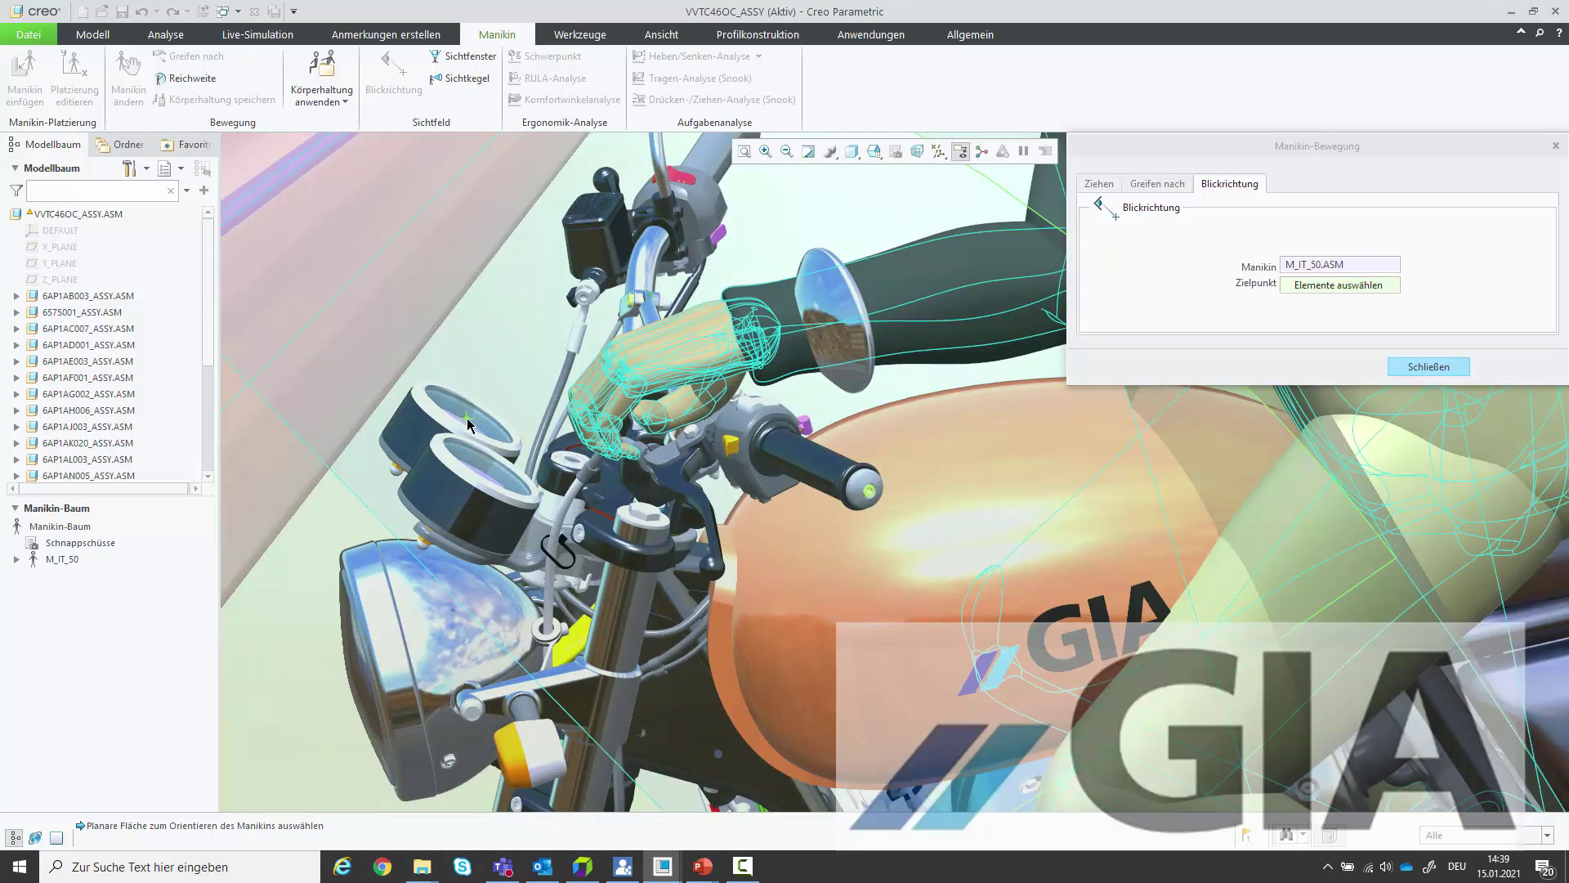
{"action": "left_click", "coordinate": [468, 419]}
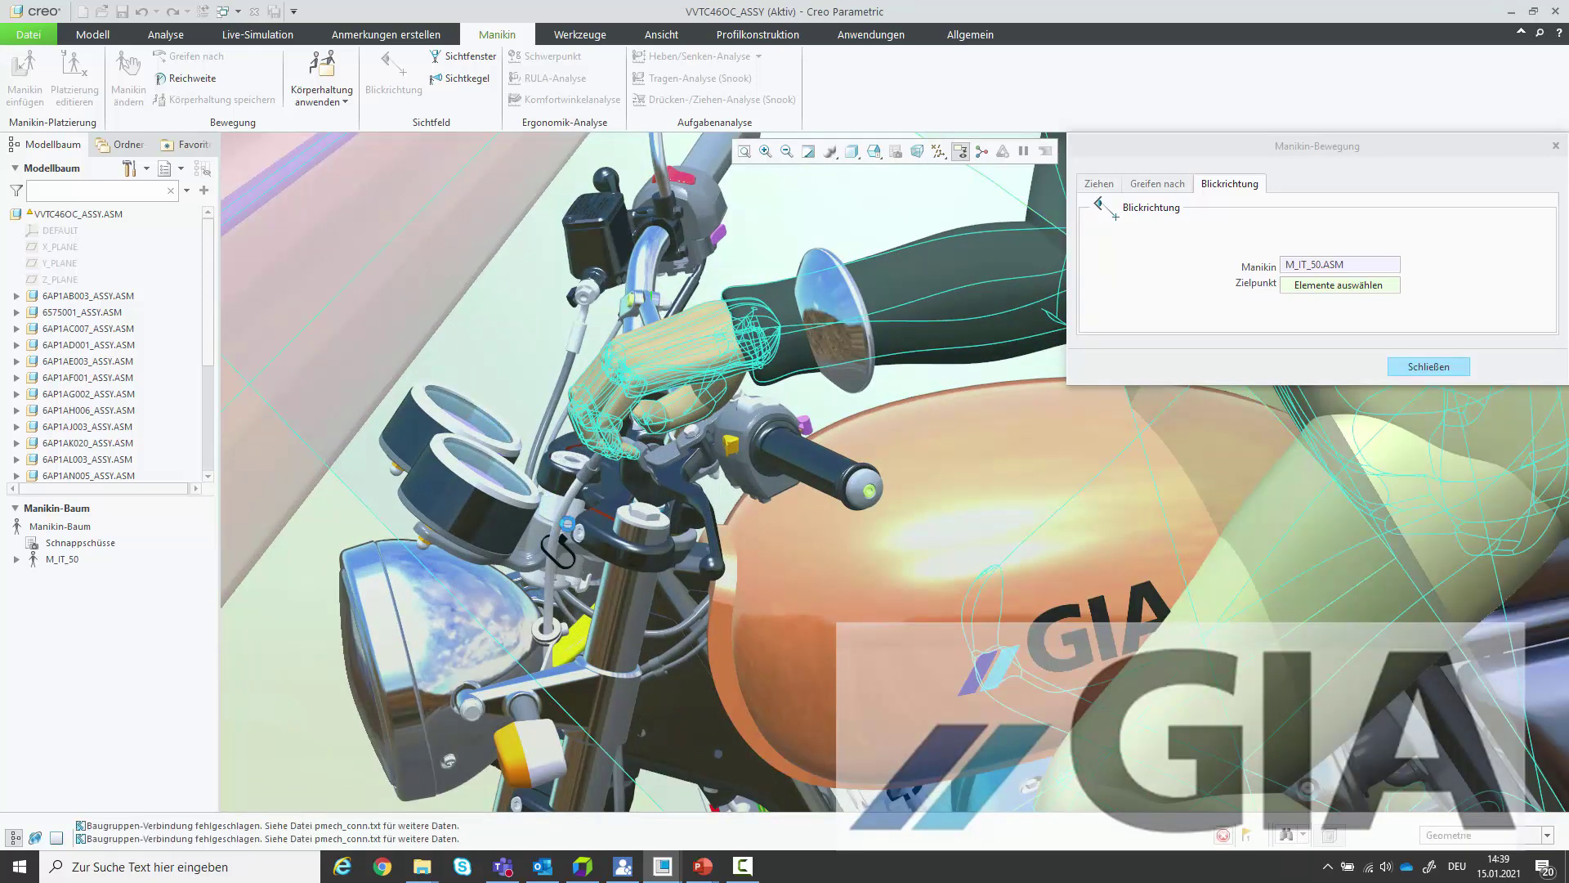
{"action": "left_click", "coordinate": [468, 419]}
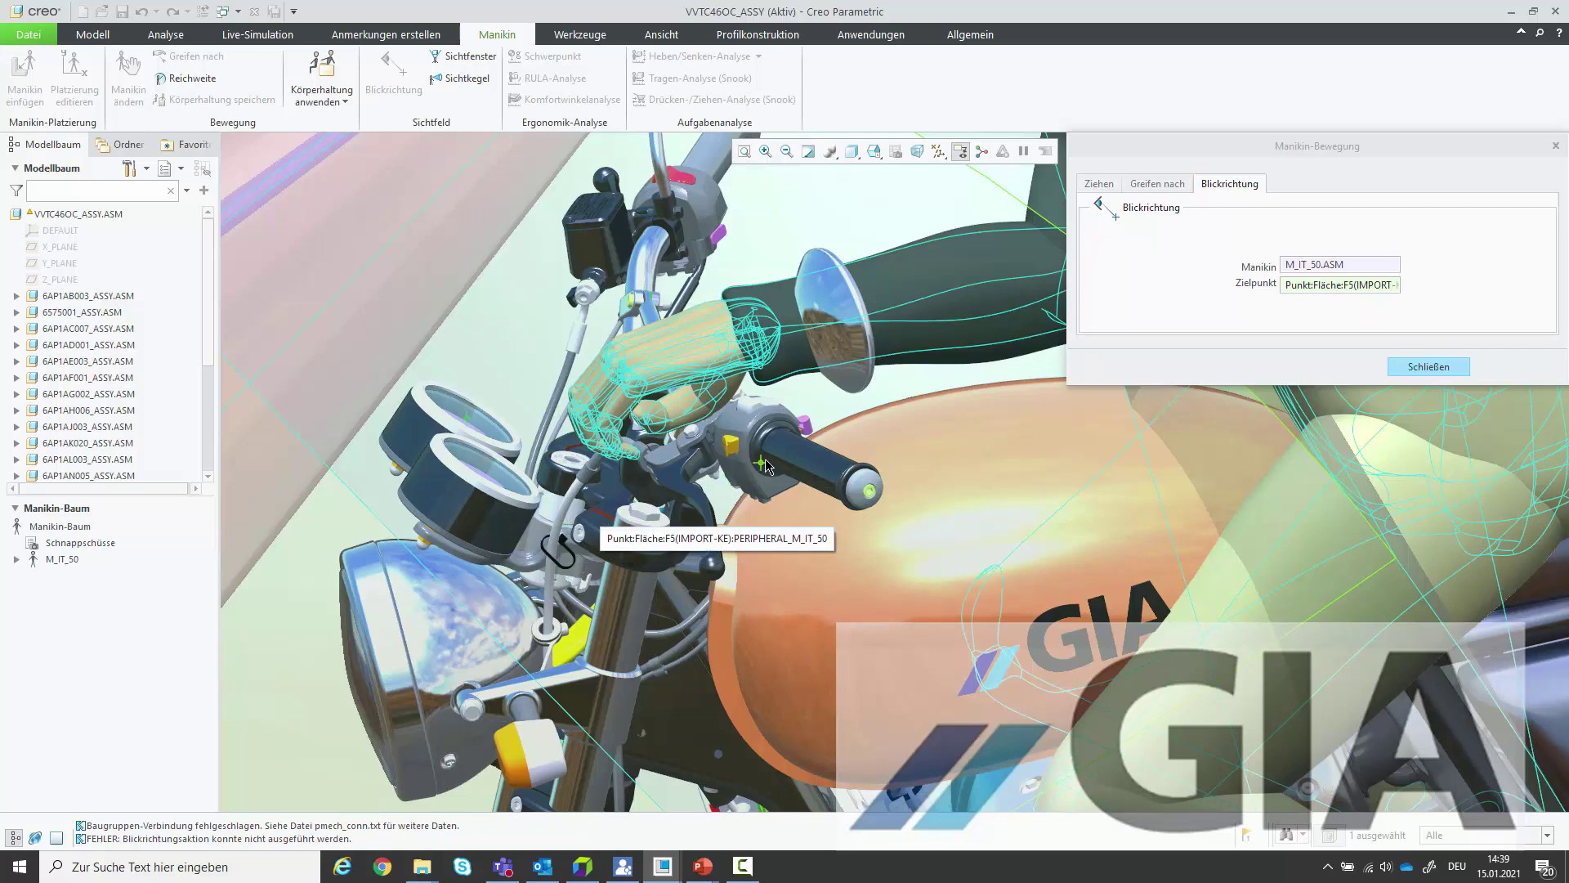
{"action": "scroll", "coordinate": [816, 448], "scroll_direction": "up", "scroll_amount": 2}
{"action": "scroll", "coordinate": [815, 441], "scroll_direction": "up", "scroll_amount": 1}
{"action": "scroll", "coordinate": [830, 441], "scroll_direction": "up", "scroll_amount": 3}
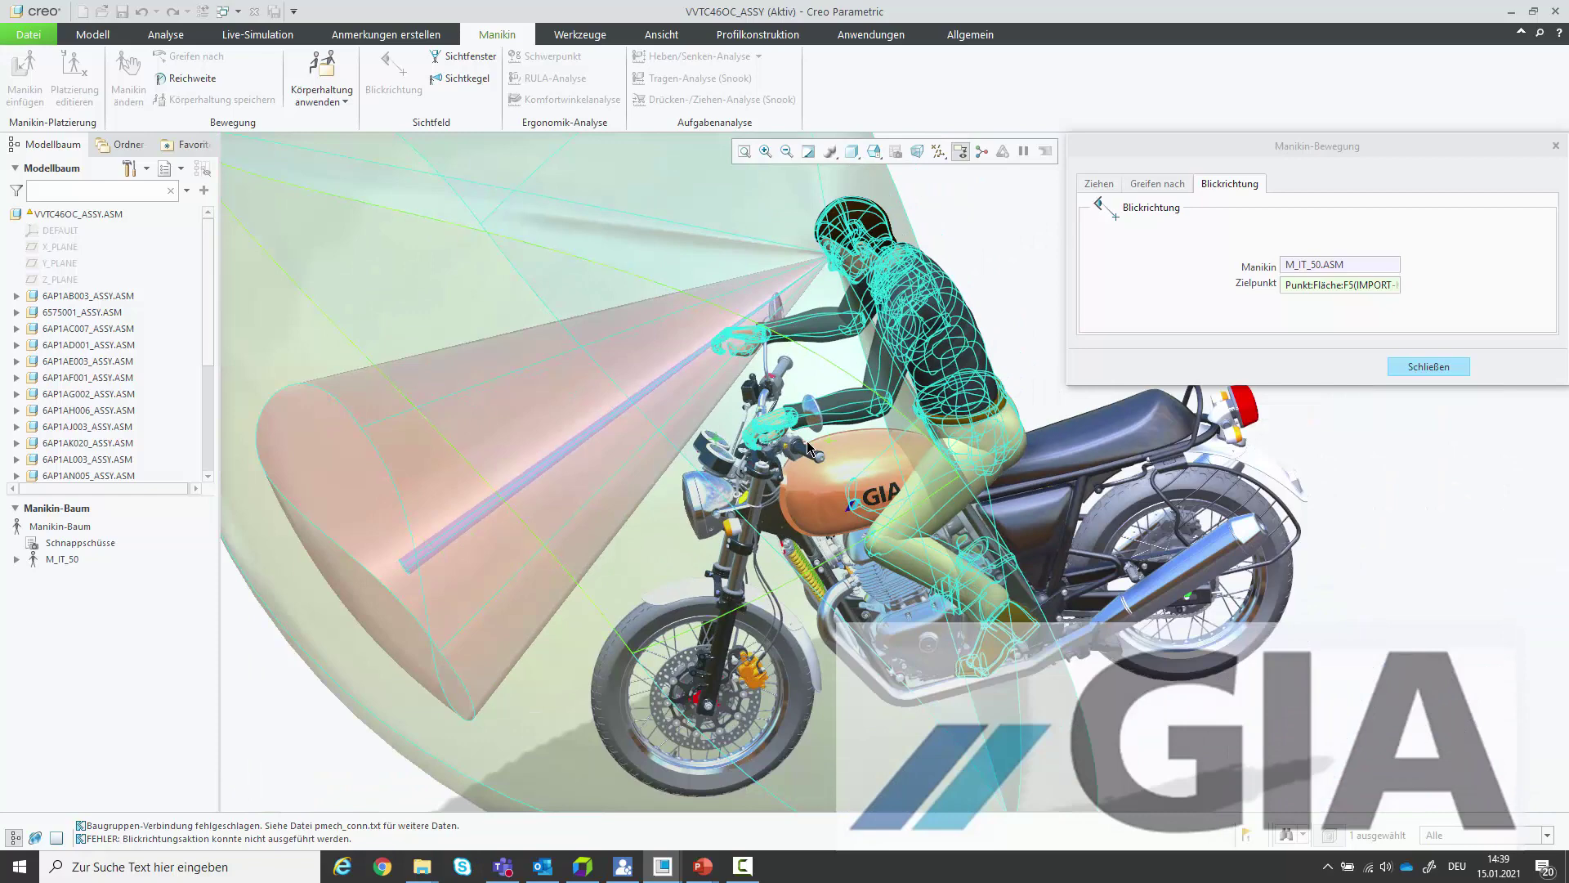
{"action": "middle_click_drag", "start_coordinate": [826, 451], "coordinate": [820, 450]}
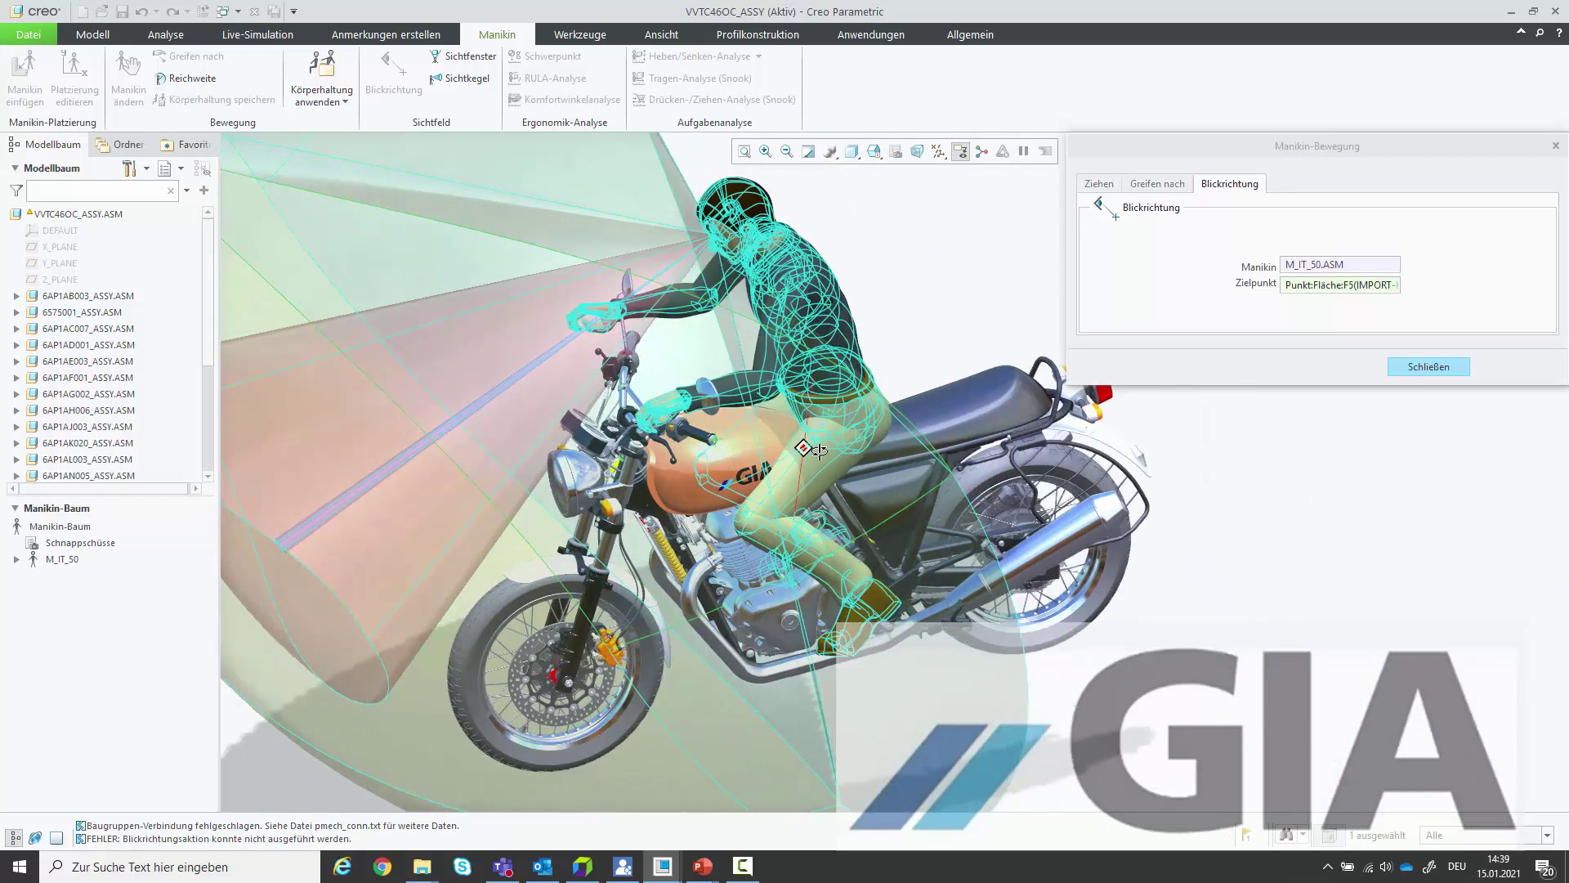
{"action": "middle_click", "coordinate": [821, 450]}
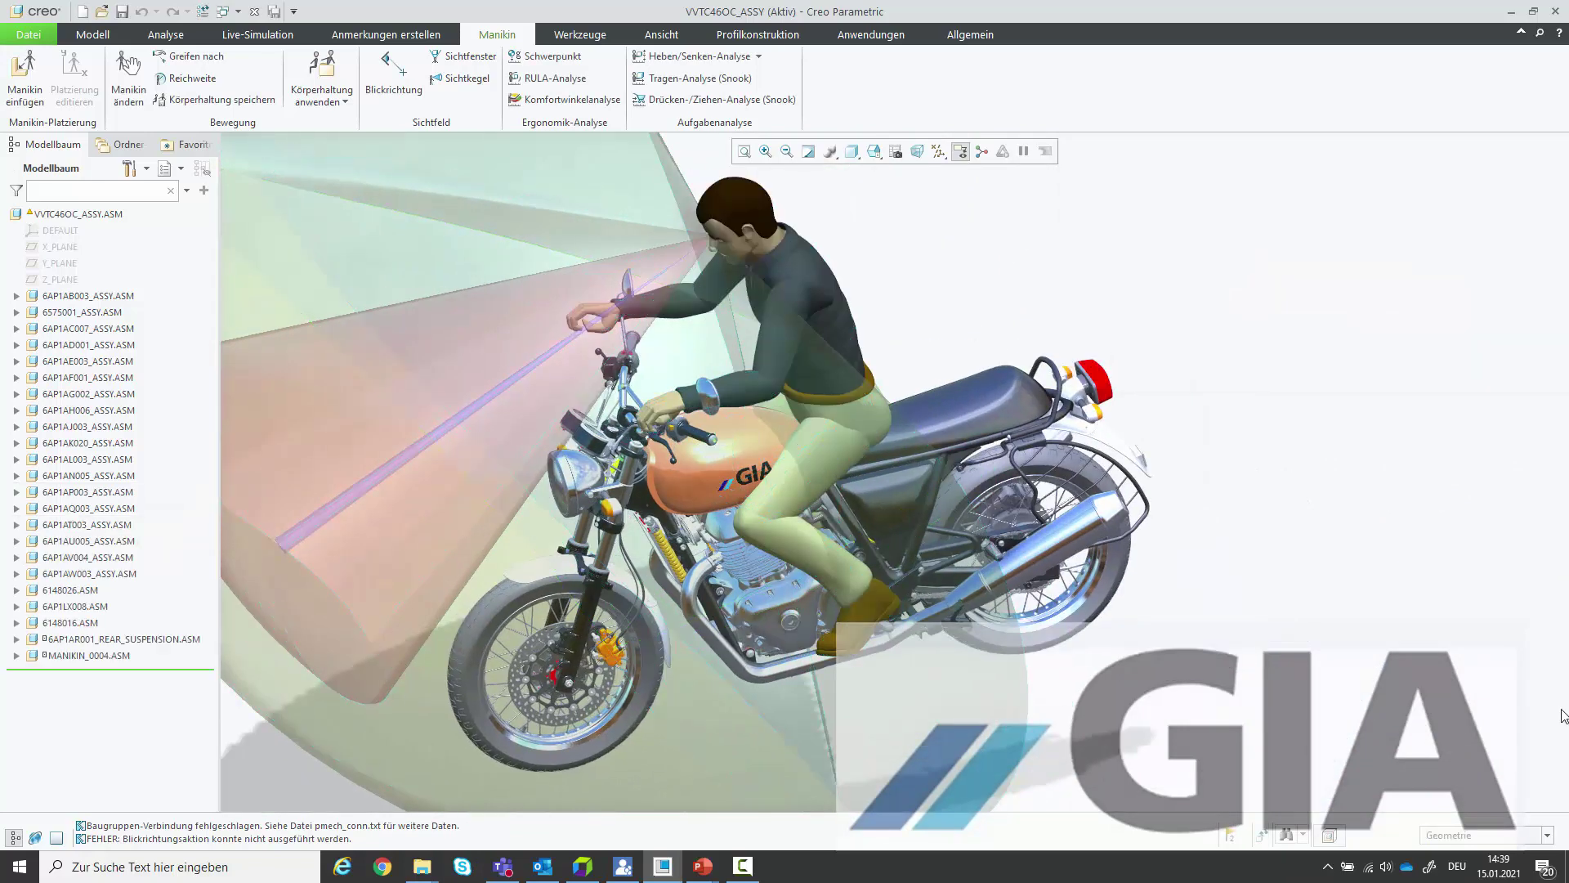
{"action": "mouse_move", "coordinate": [876, 420]}
{"action": "middle_mouse_down"}
{"action": "mouse_move", "coordinate": [893, 403]}
{"action": "mouse_move", "coordinate": [809, 421]}
{"action": "mouse_move", "coordinate": [572, 572]}
{"action": "middle_mouse_up"}
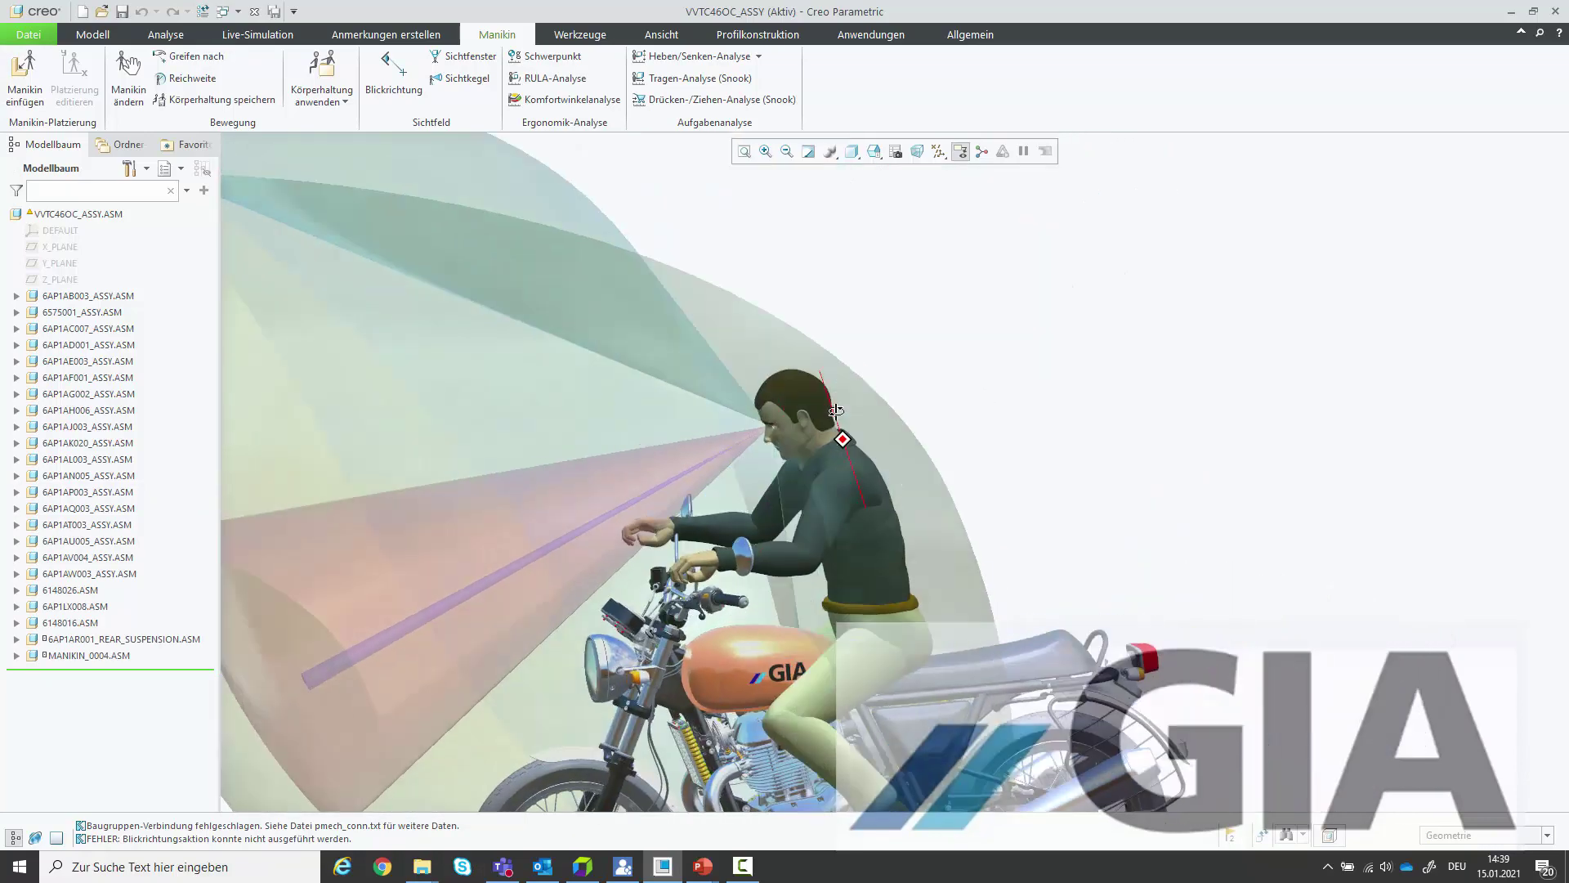
{"action": "scroll", "coordinate": [691, 419], "scroll_direction": "up", "scroll_amount": 3}
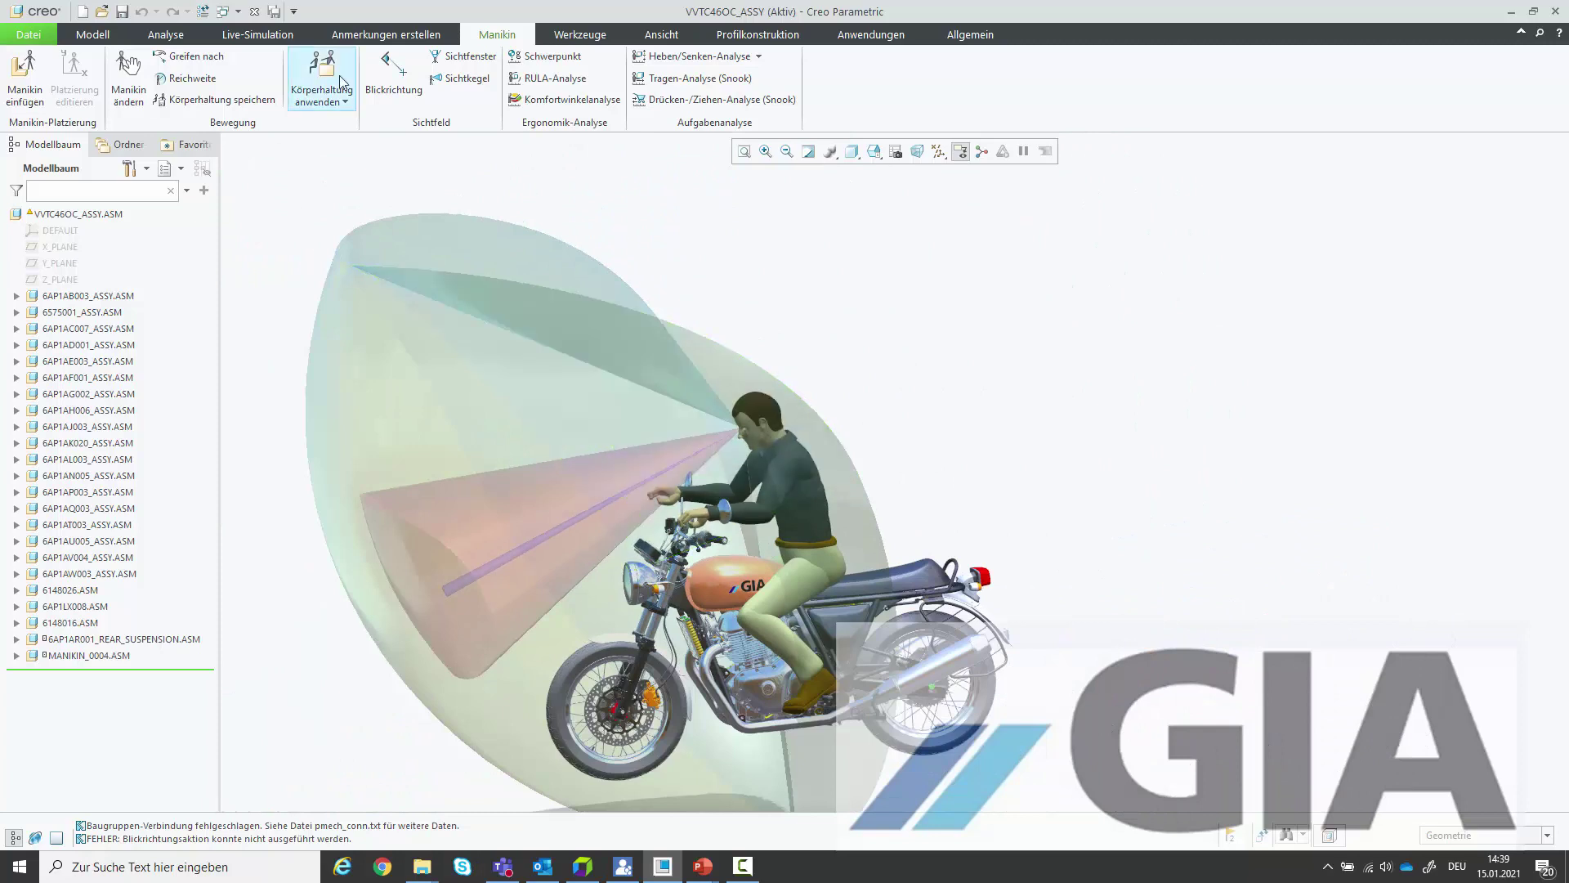
Step: Start a Blickrichtung gaze adjustment on the rider manikin and zoom toward the gauges
{"action": "left_click", "coordinate": [402, 78]}
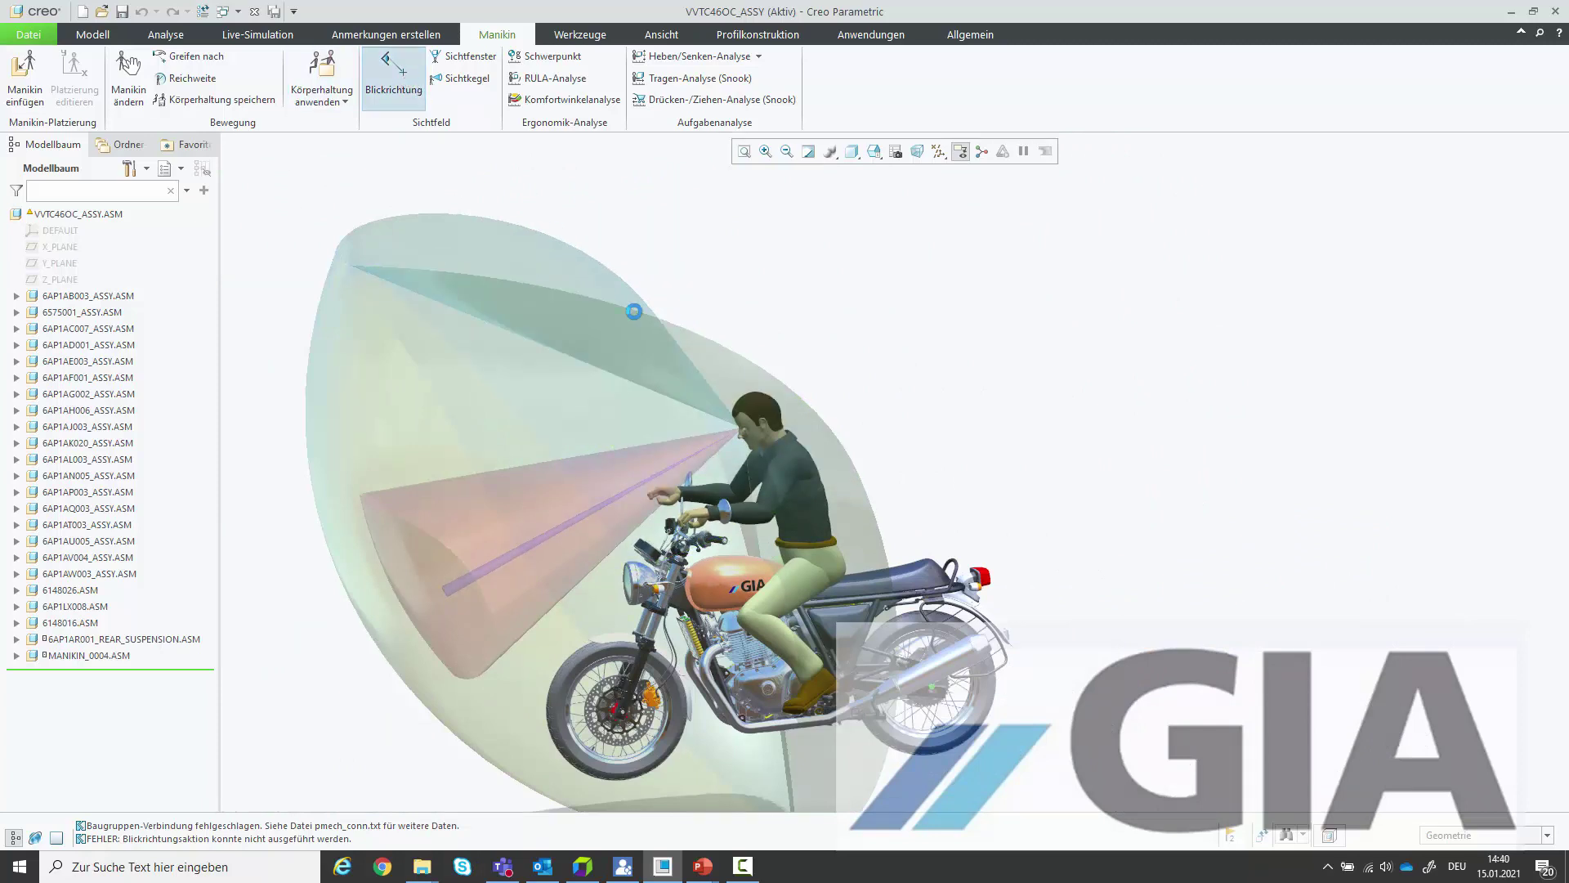
{"action": "left_click", "coordinate": [740, 519]}
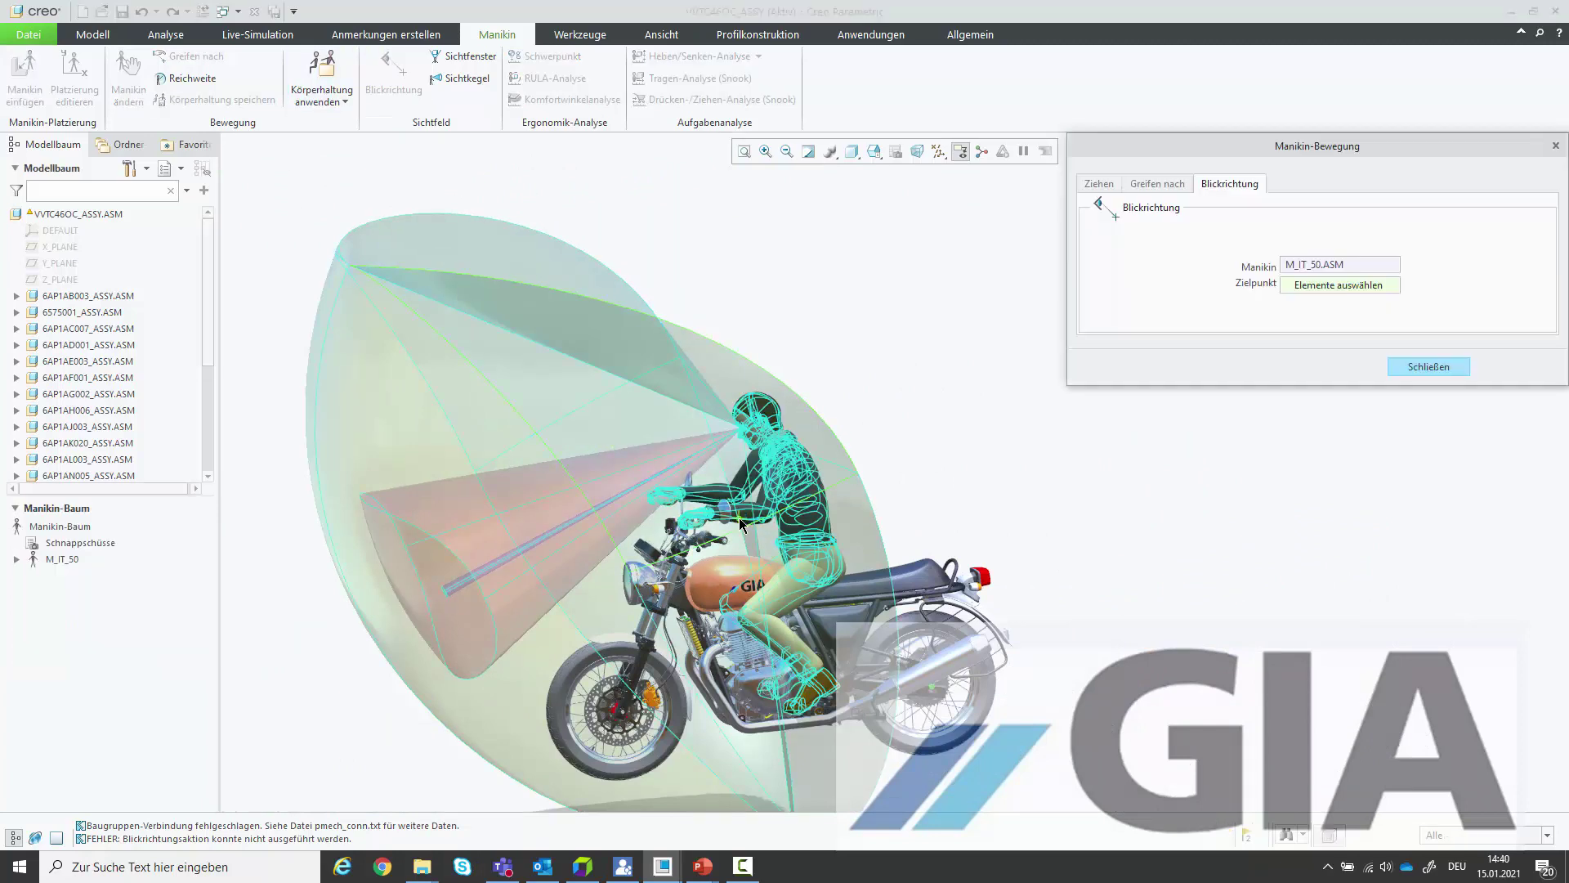
{"action": "scroll", "coordinate": [707, 516], "scroll_direction": "down", "scroll_amount": 2}
{"action": "scroll", "coordinate": [659, 508], "scroll_direction": "down", "scroll_amount": 2}
{"action": "scroll", "coordinate": [642, 513], "scroll_direction": "down", "scroll_amount": 2}
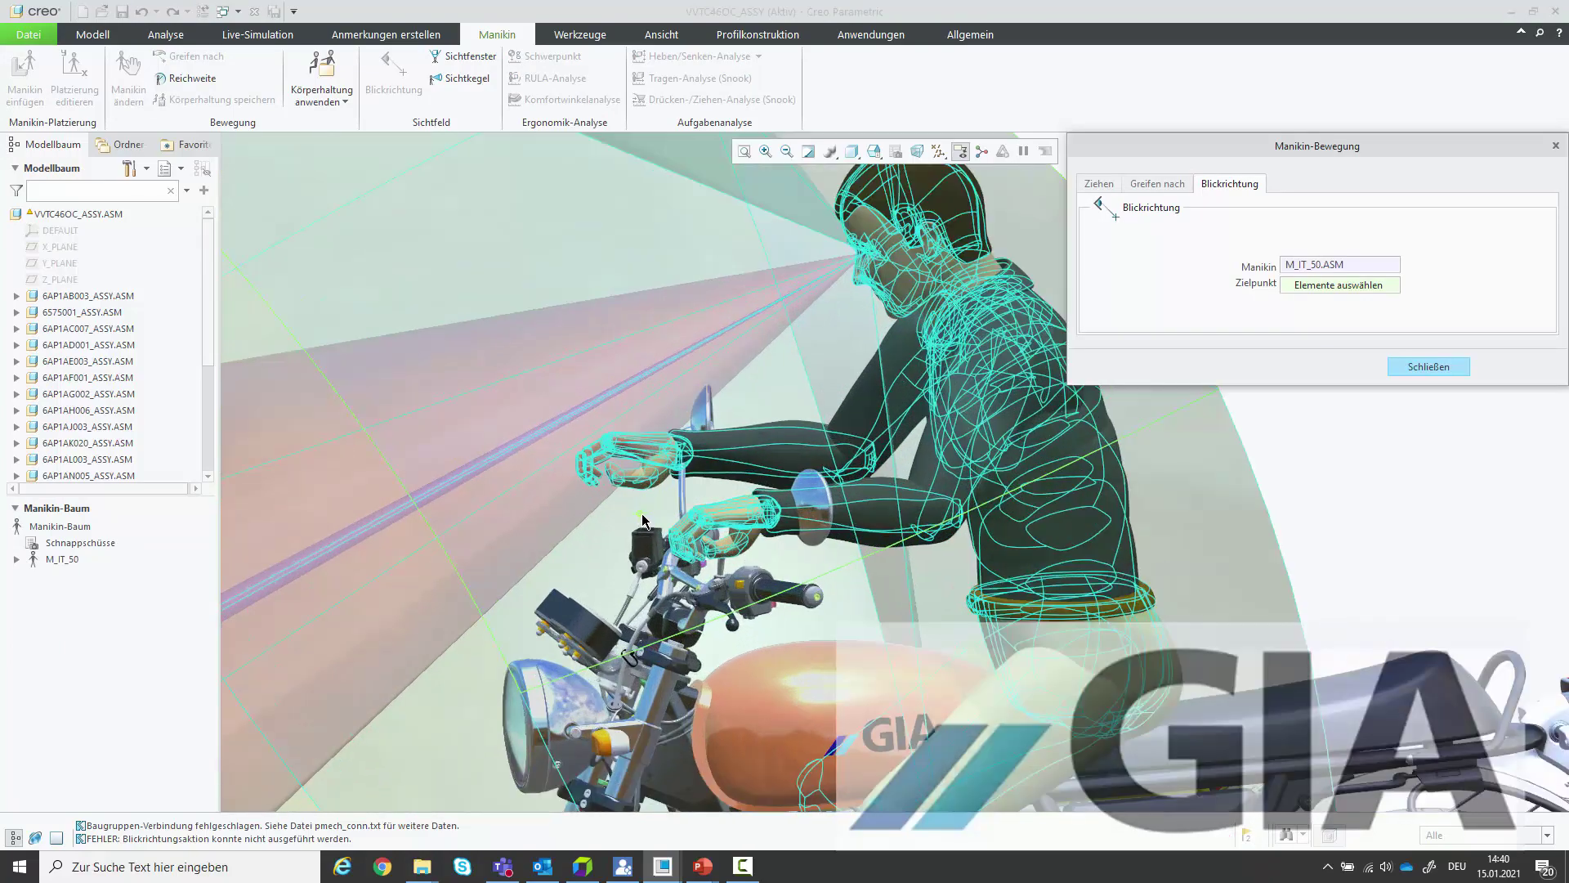
{"action": "scroll", "coordinate": [641, 513], "scroll_direction": "down", "scroll_amount": 2}
{"action": "scroll", "coordinate": [641, 523], "scroll_direction": "down", "scroll_amount": 2}
{"action": "scroll", "coordinate": [642, 552], "scroll_direction": "up", "scroll_amount": 2}
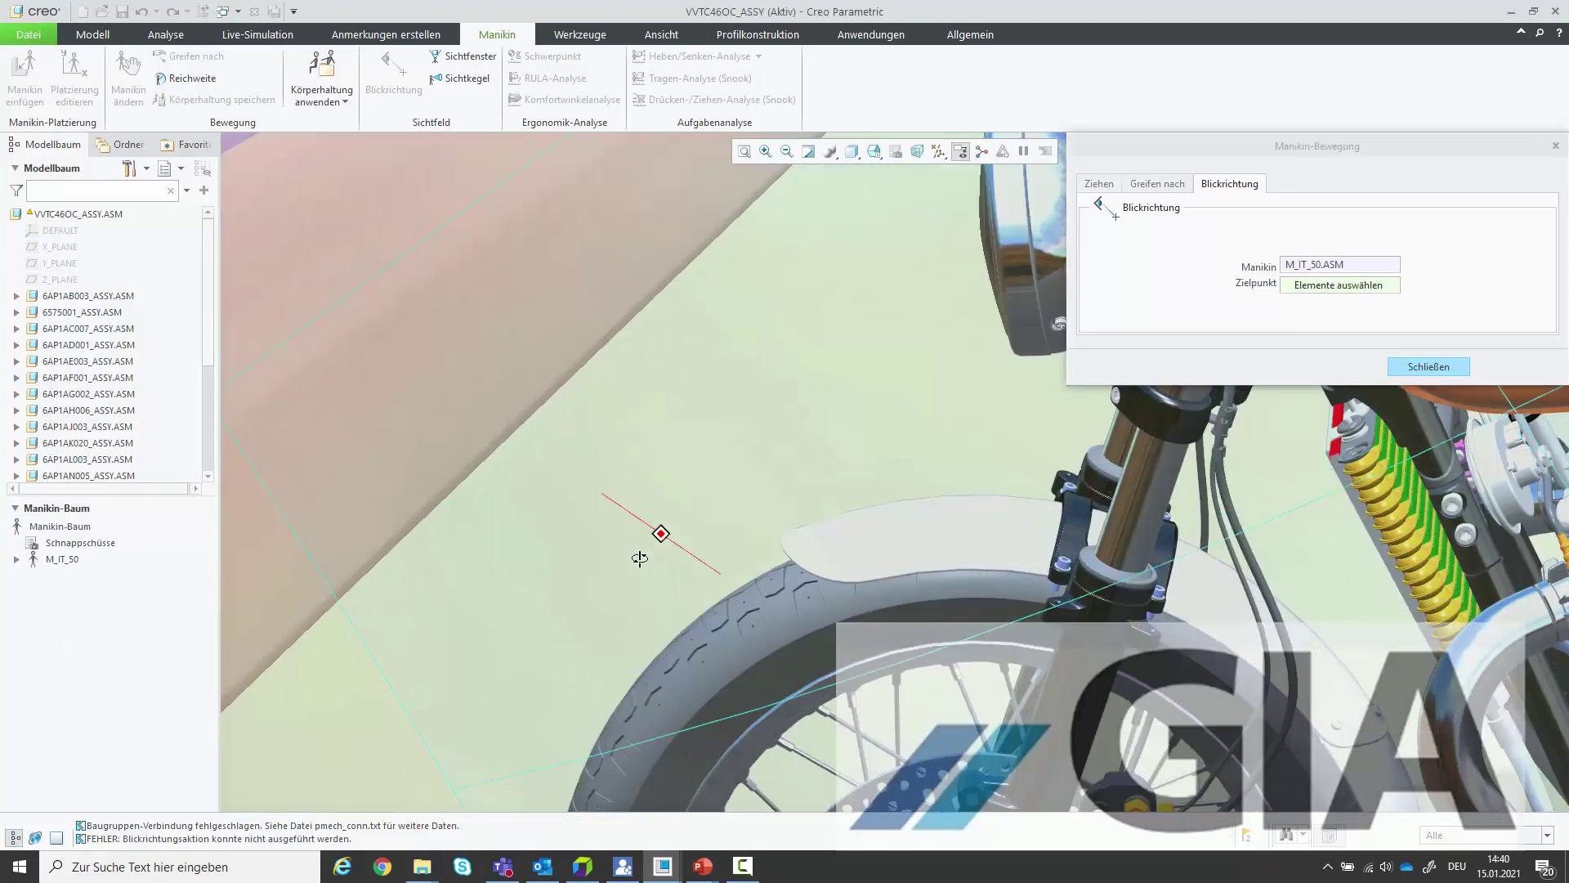
{"action": "scroll", "coordinate": [505, 675], "scroll_direction": "up", "scroll_amount": 2}
{"action": "scroll", "coordinate": [502, 675], "scroll_direction": "up", "scroll_amount": 2}
{"action": "scroll", "coordinate": [501, 675], "scroll_direction": "up", "scroll_amount": 2}
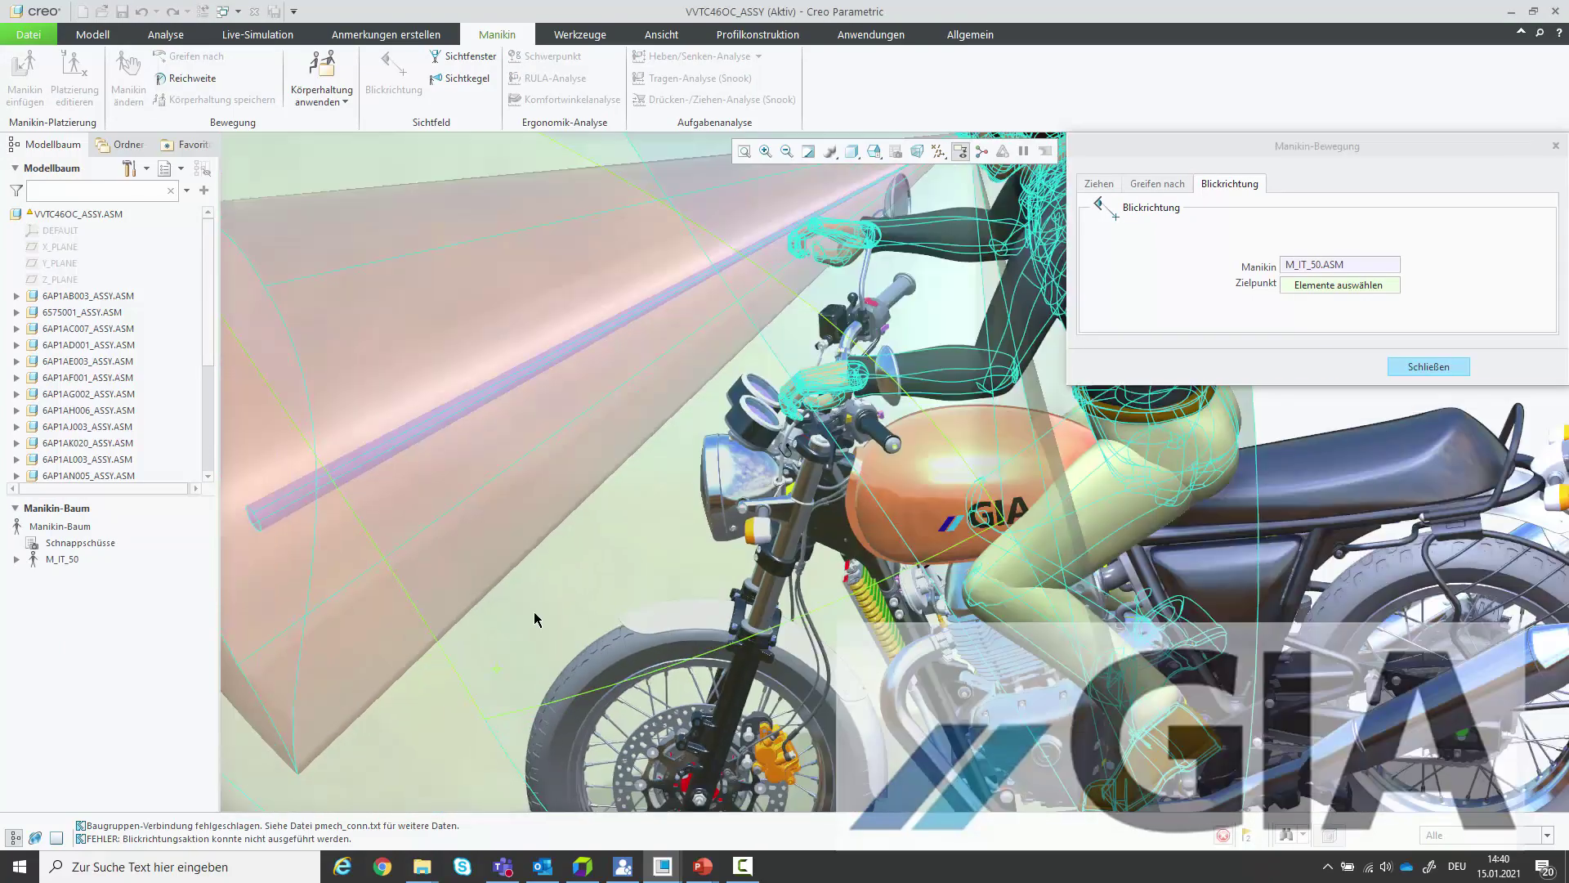
{"action": "scroll", "coordinate": [536, 620], "scroll_direction": "up", "scroll_amount": 2}
{"action": "scroll", "coordinate": [719, 409], "scroll_direction": "down", "scroll_amount": 2}
{"action": "scroll", "coordinate": [668, 463], "scroll_direction": "down", "scroll_amount": 2}
{"action": "scroll", "coordinate": [668, 463], "scroll_direction": "down", "scroll_amount": 2}
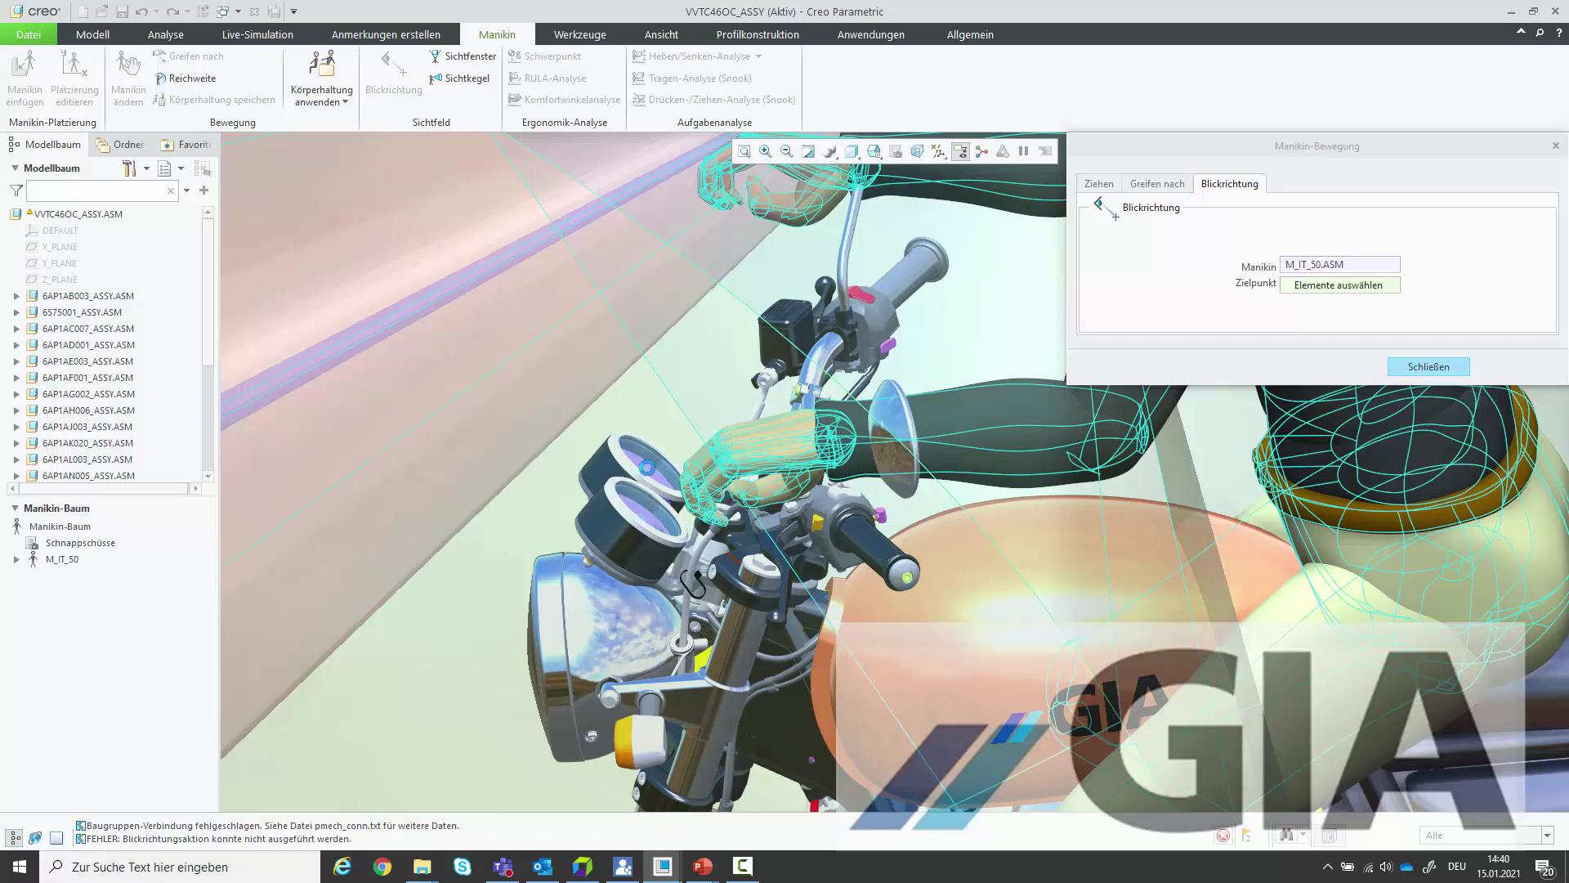
Step: Set a point on the gauge face as the Zielpunkt and close the gaze settings
{"action": "left_click", "coordinate": [647, 467]}
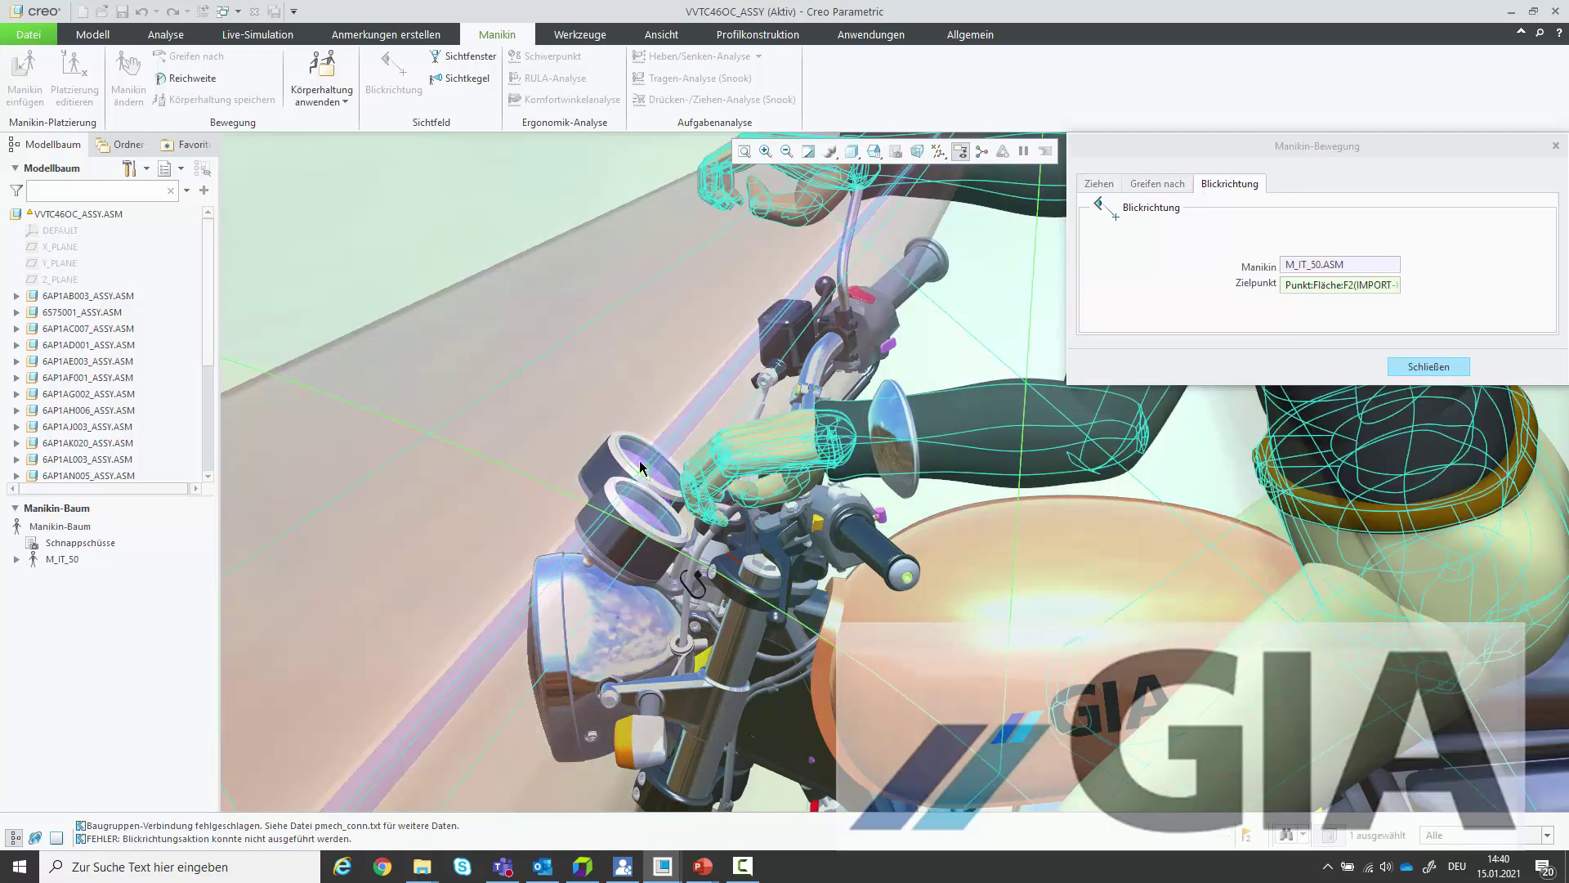
{"action": "scroll", "coordinate": [603, 368], "scroll_direction": "down", "scroll_amount": 2}
{"action": "scroll", "coordinate": [604, 361], "scroll_direction": "down", "scroll_amount": 2}
{"action": "scroll", "coordinate": [603, 363], "scroll_direction": "down", "scroll_amount": 2}
{"action": "scroll", "coordinate": [654, 366], "scroll_direction": "down", "scroll_amount": 2}
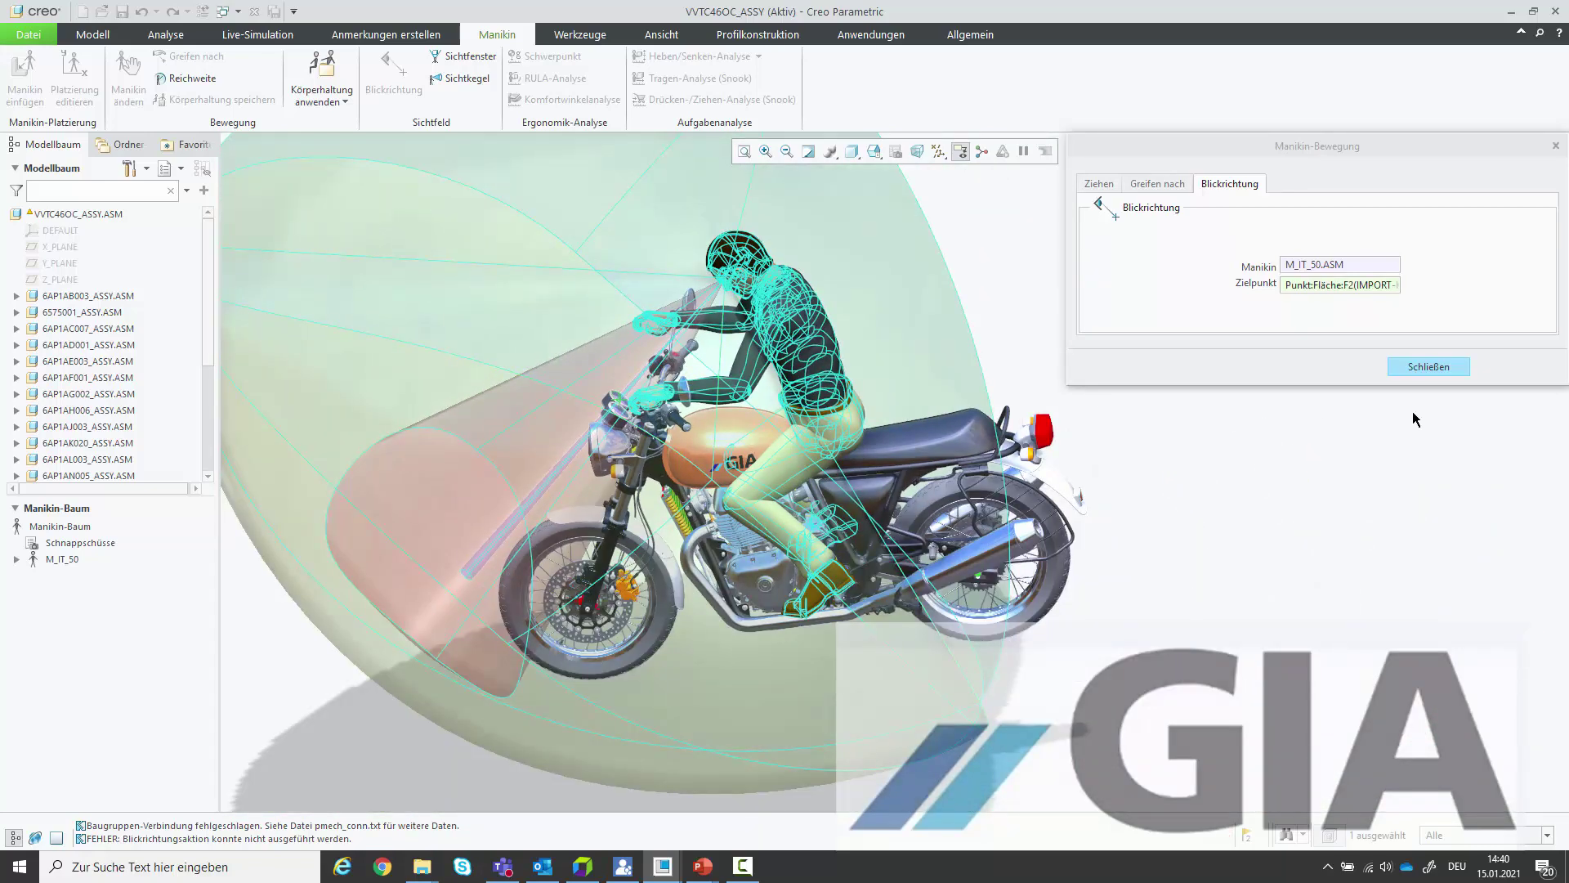
{"action": "left_click", "coordinate": [1427, 368]}
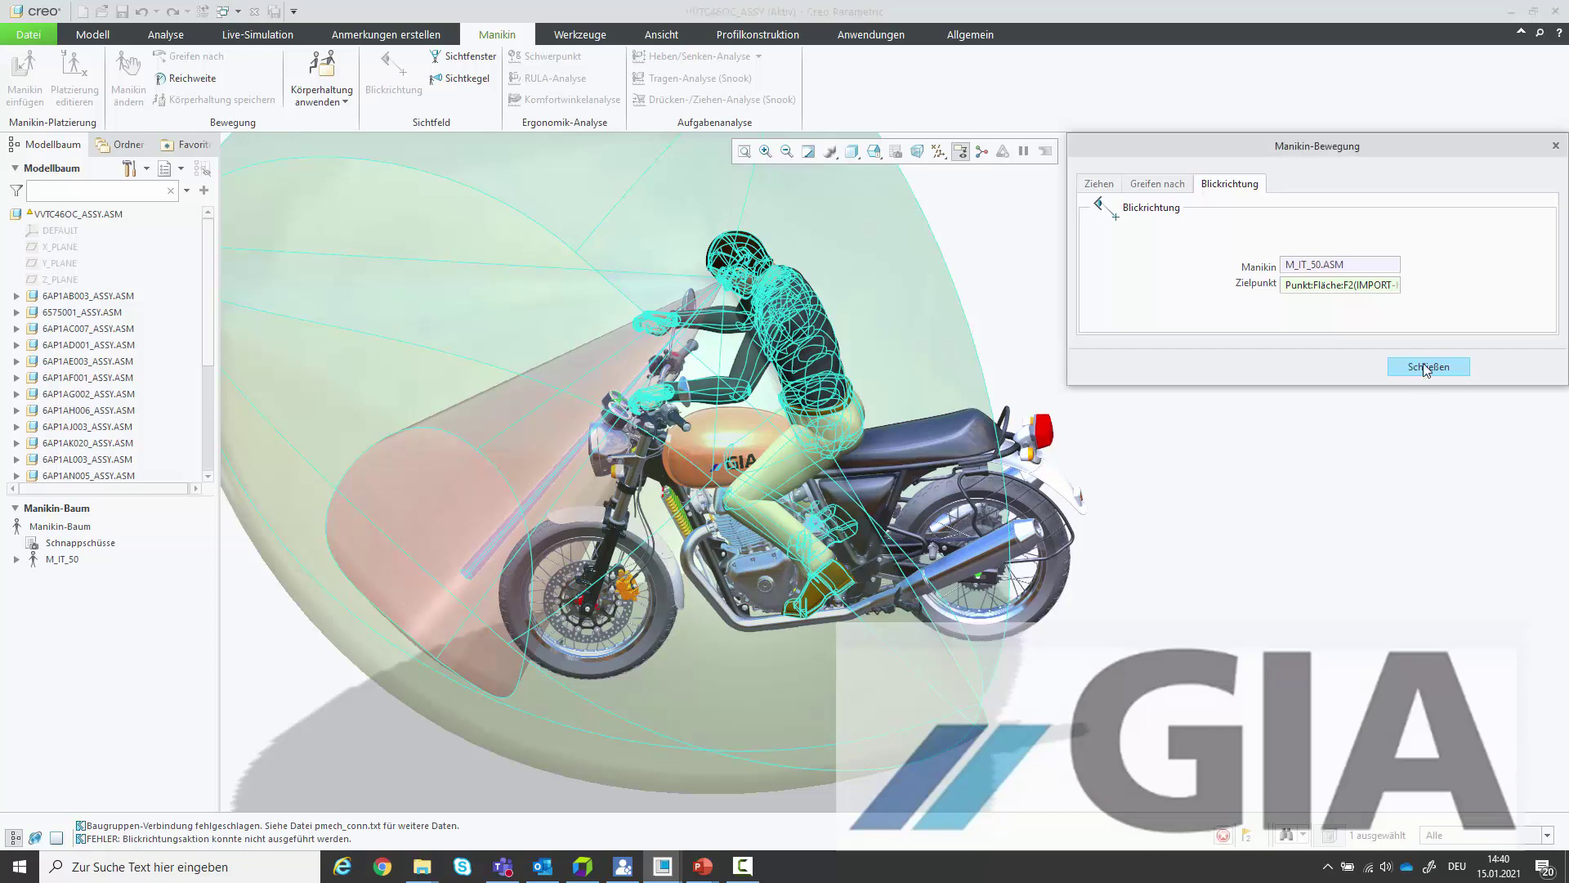
{"action": "left_click", "coordinate": [1426, 367]}
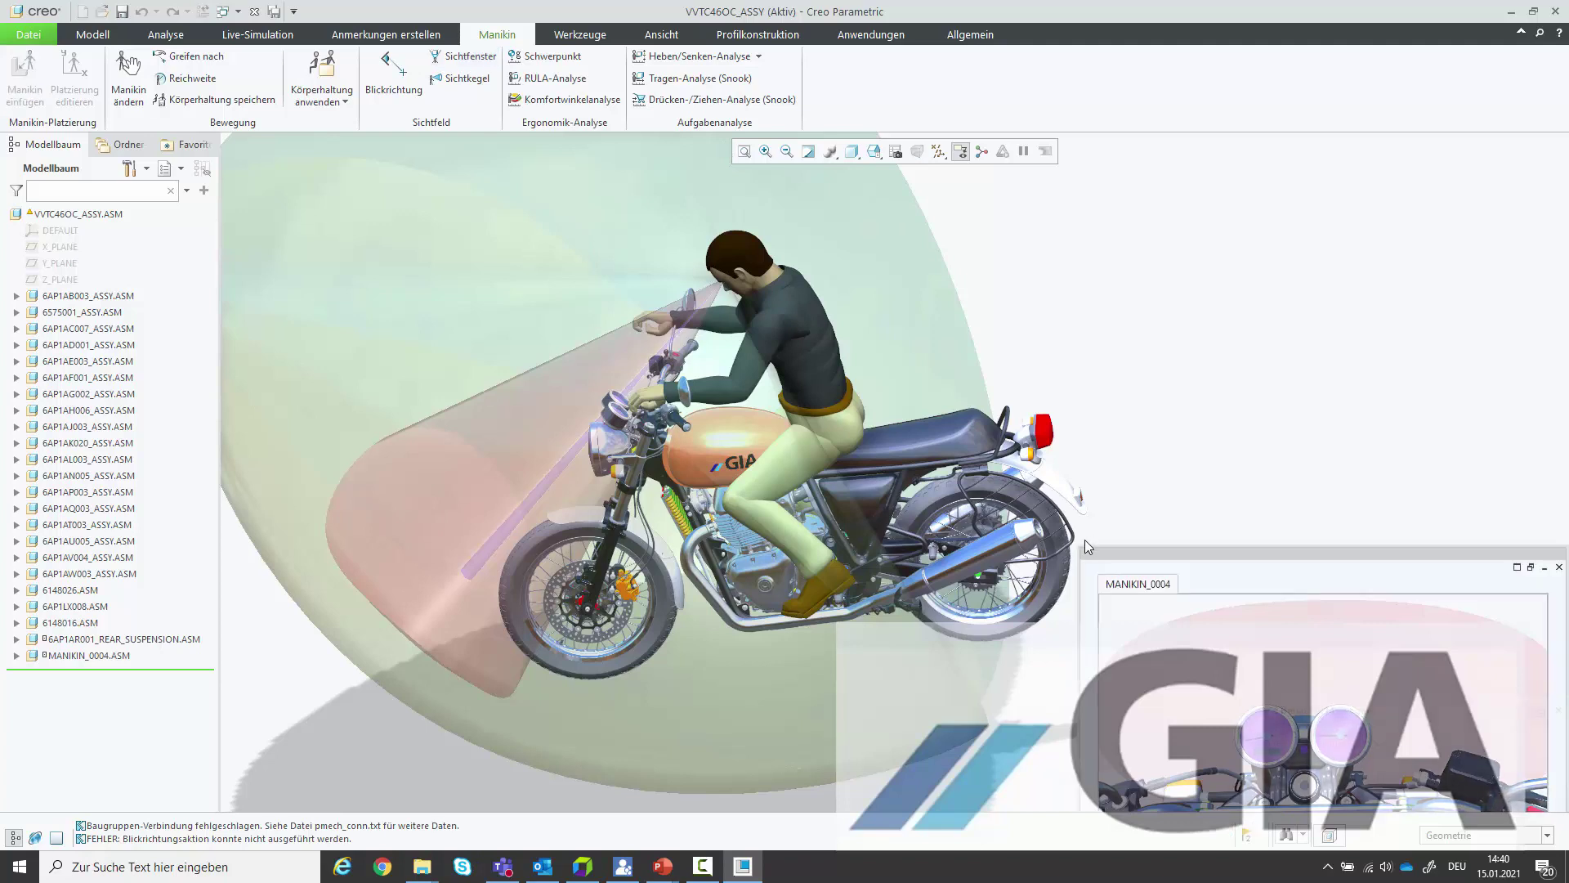
Step: Enlarge the MANIKIN_0004 rider's-eye window to inspect the gauges, then close it
{"action": "left_click_drag", "start_coordinate": [1080, 548], "coordinate": [655, 341]}
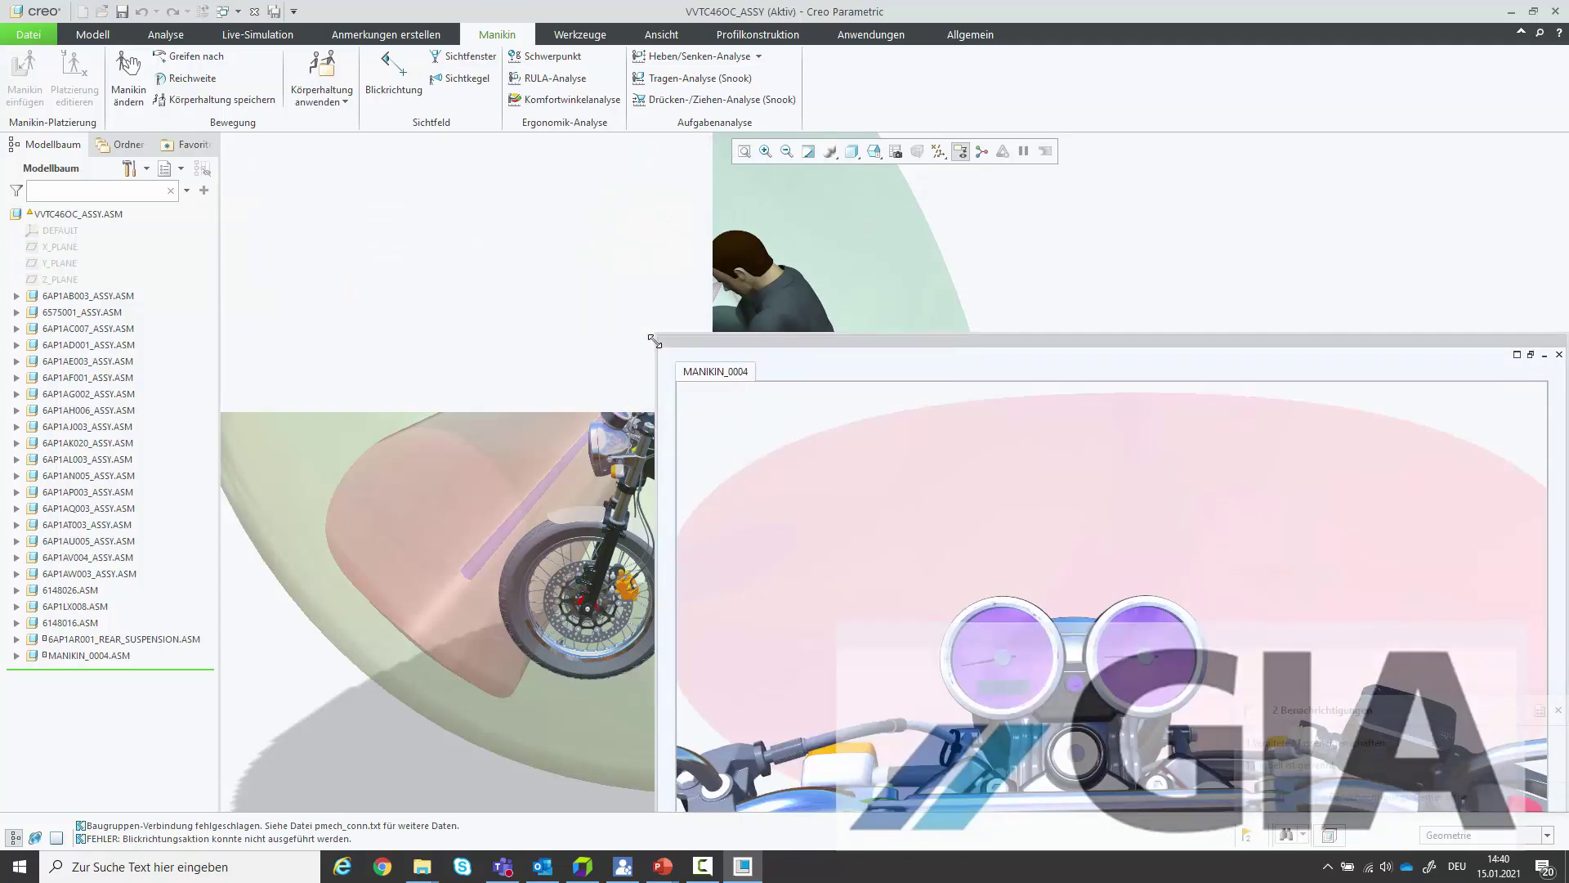
{"action": "left_click", "coordinate": [1559, 355]}
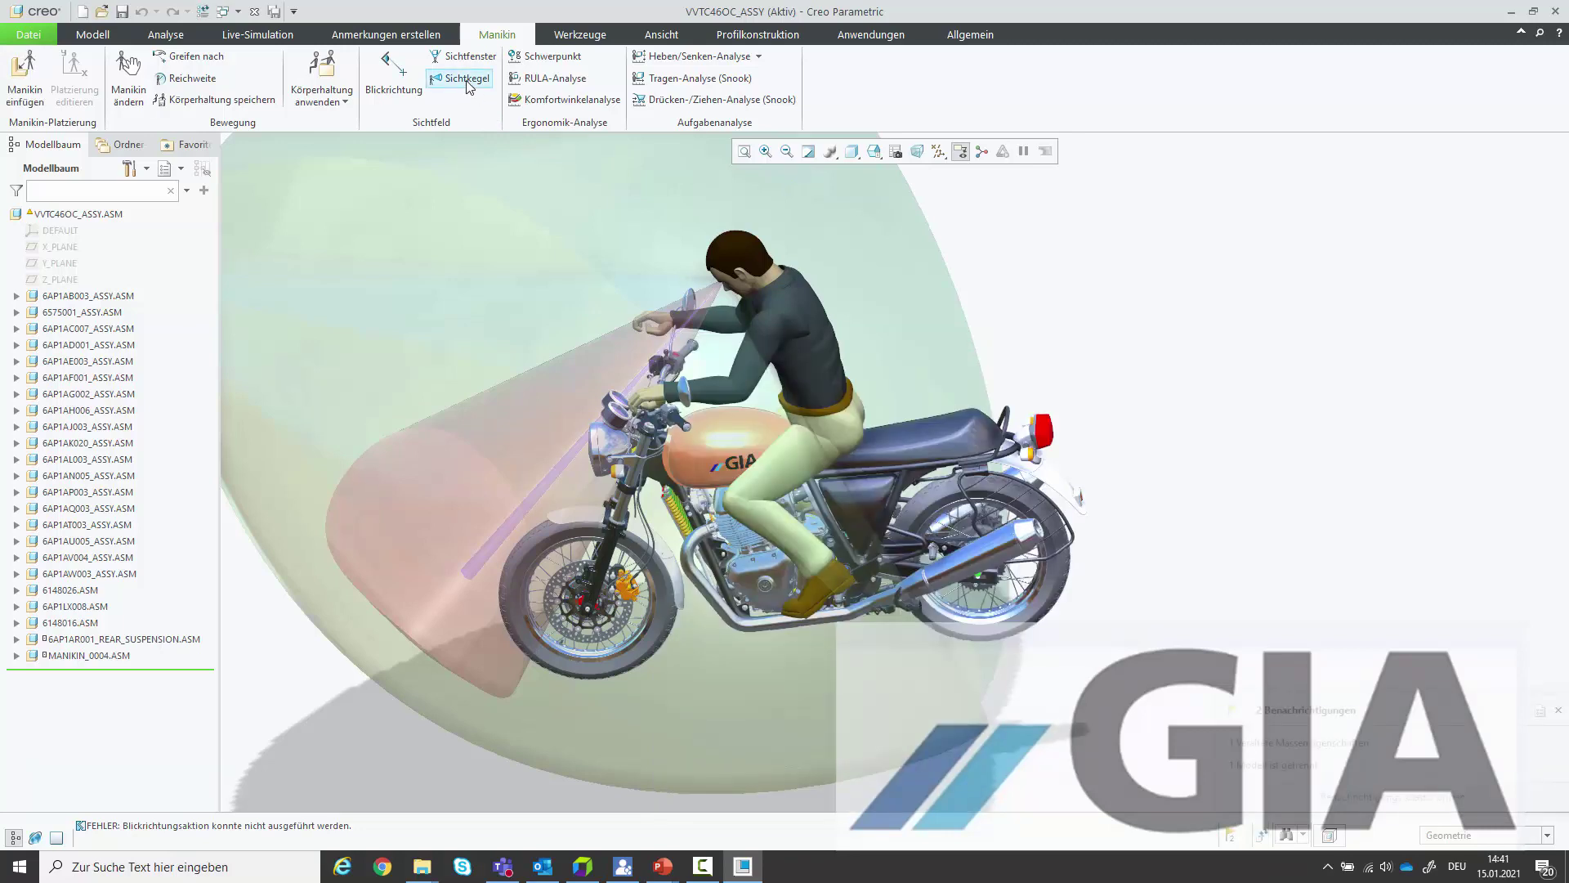
Step: Turn off the rider's vision sphere and sight cone, display his reach envelope, then hide it
{"action": "left_click", "coordinate": [468, 80]}
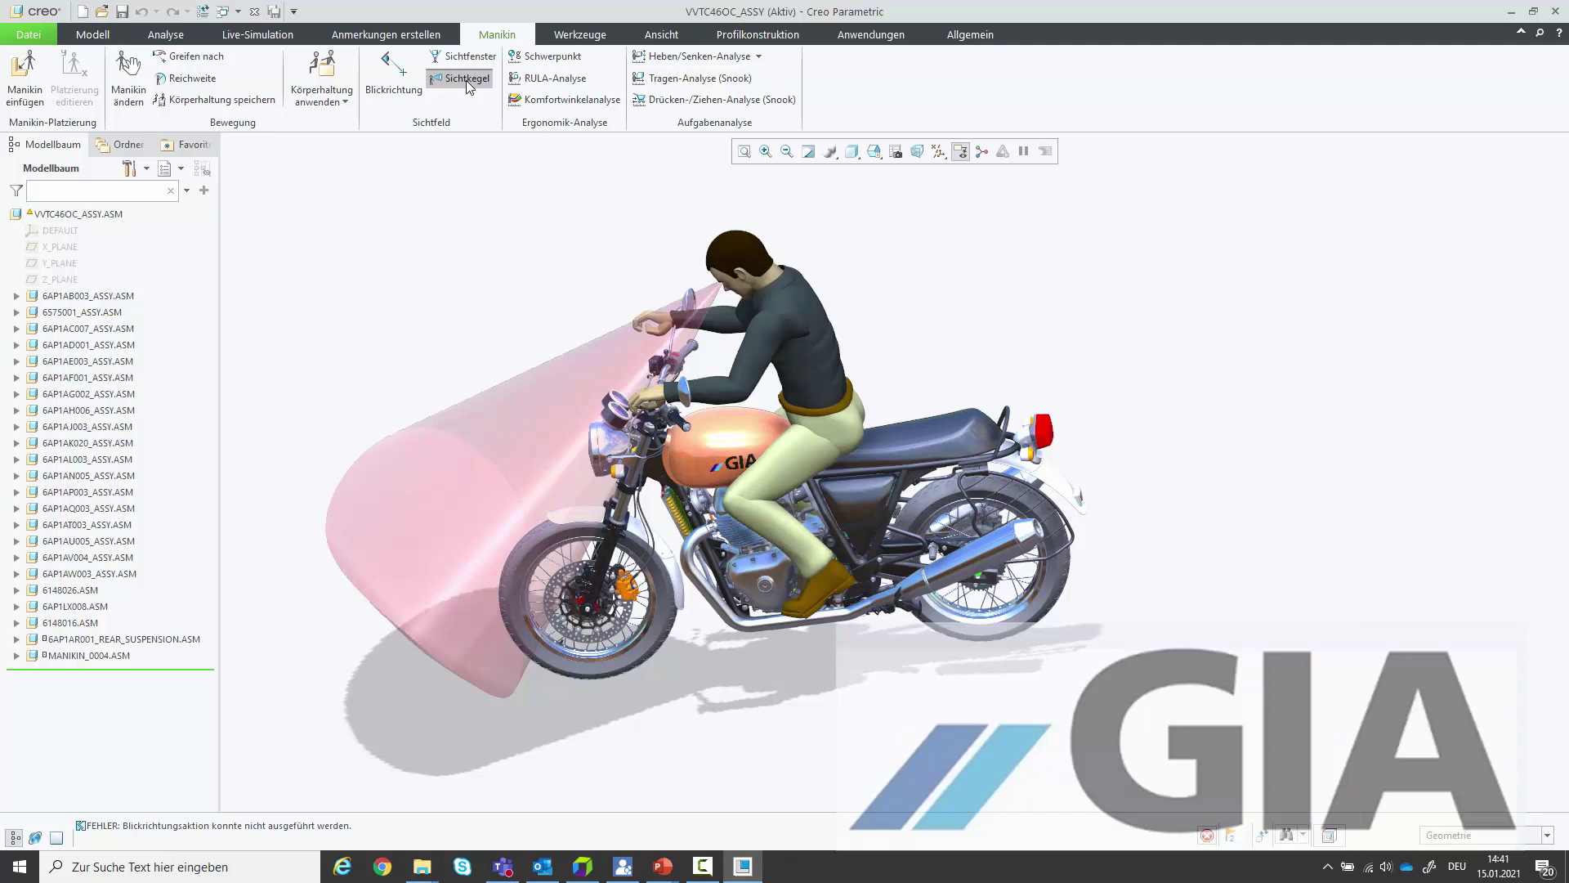
{"action": "left_click", "coordinate": [466, 81]}
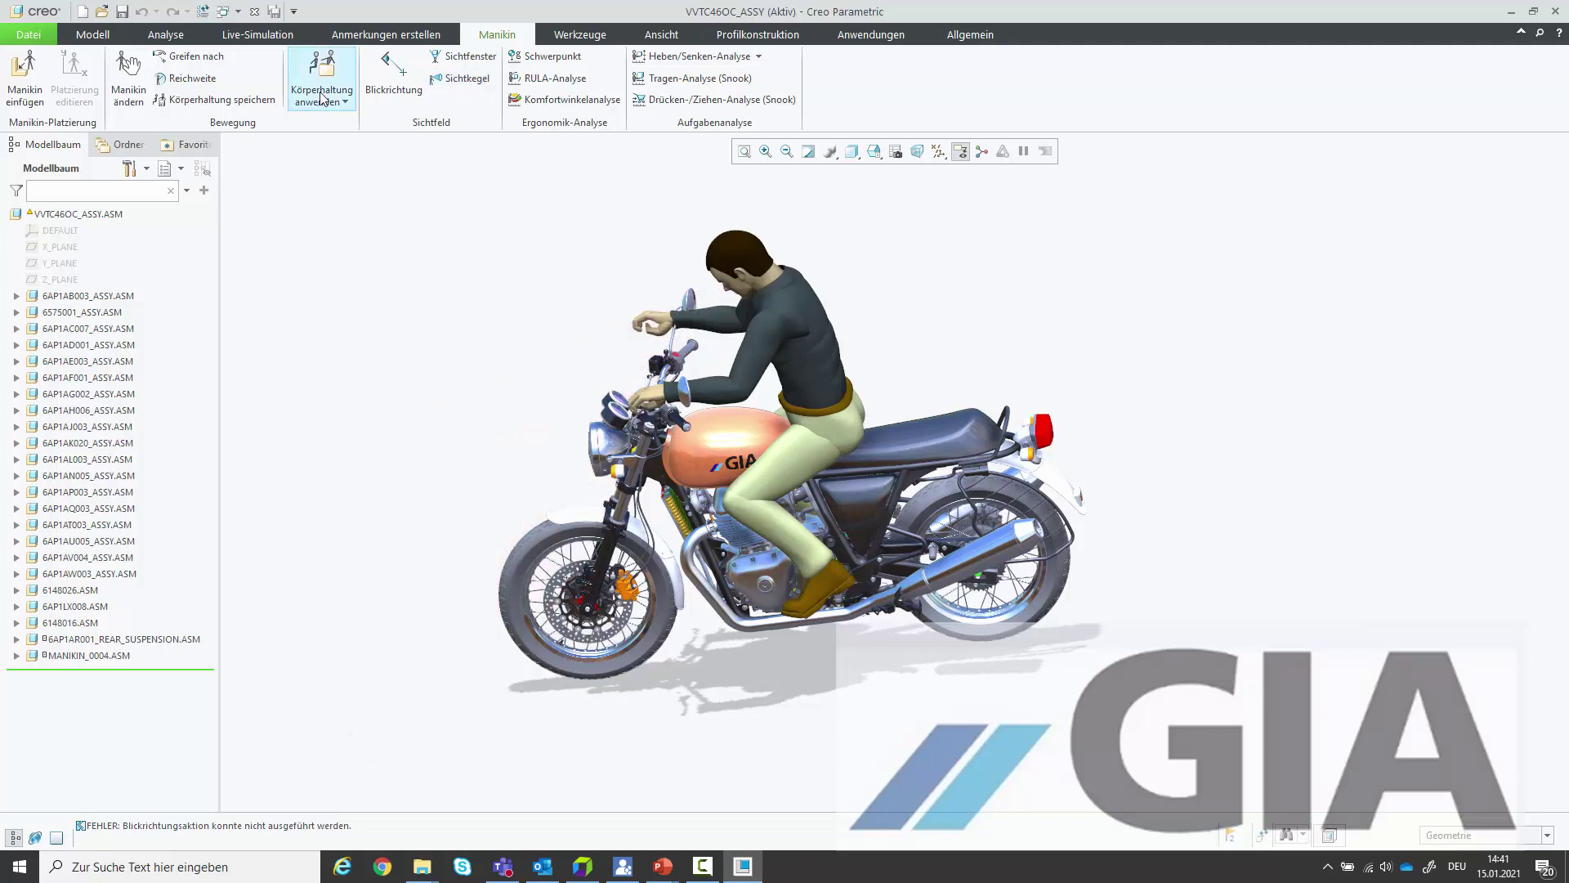
{"action": "left_click", "coordinate": [205, 81]}
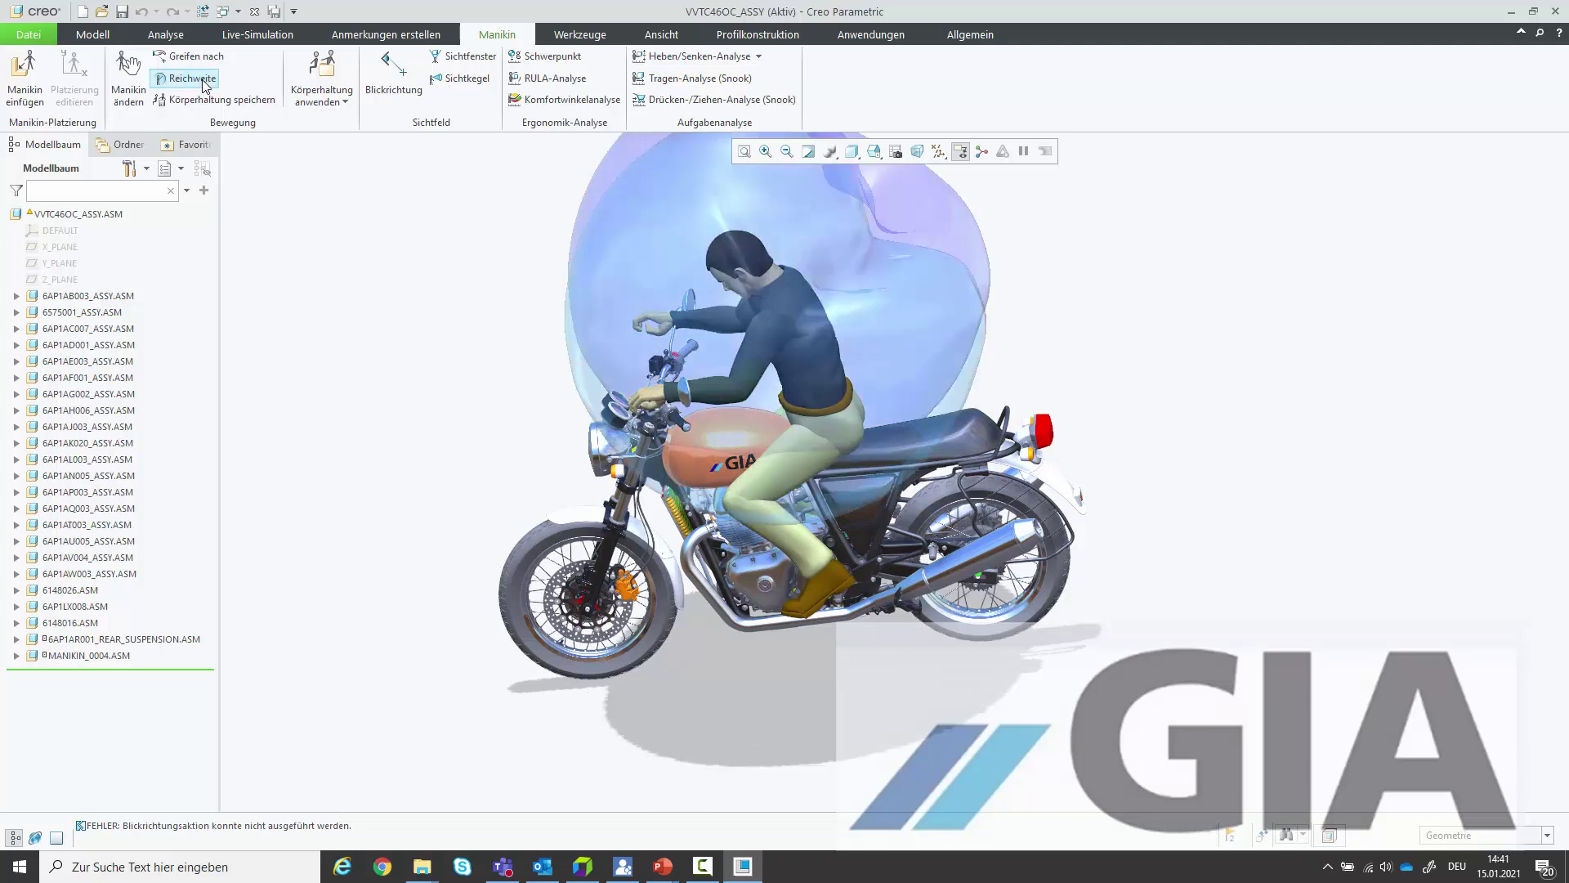
{"action": "left_click", "coordinate": [204, 86]}
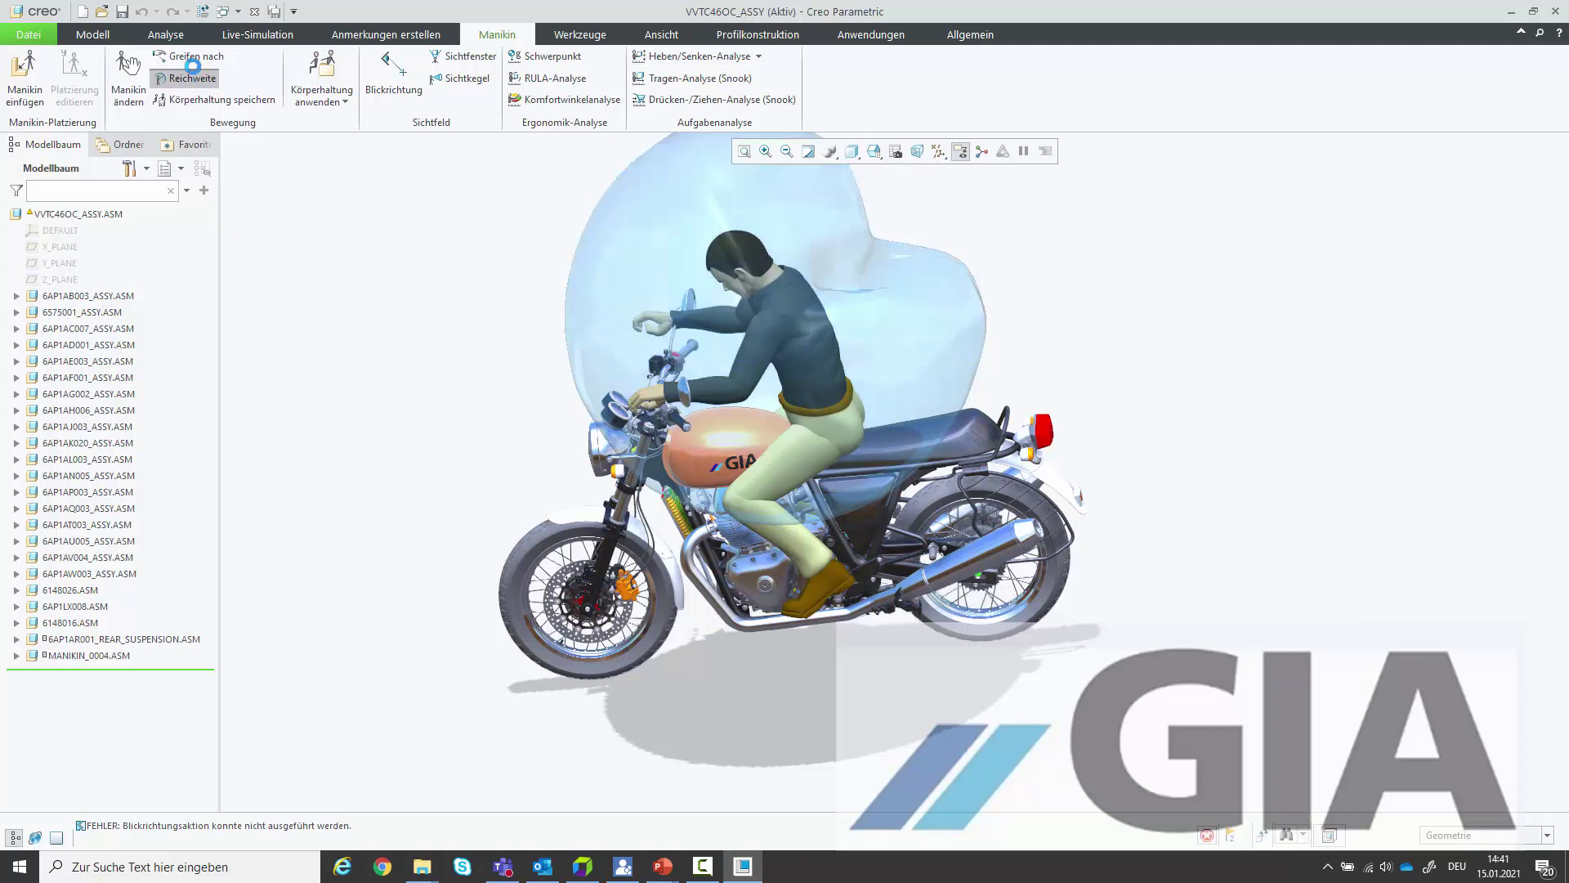
{"action": "left_click", "coordinate": [196, 57]}
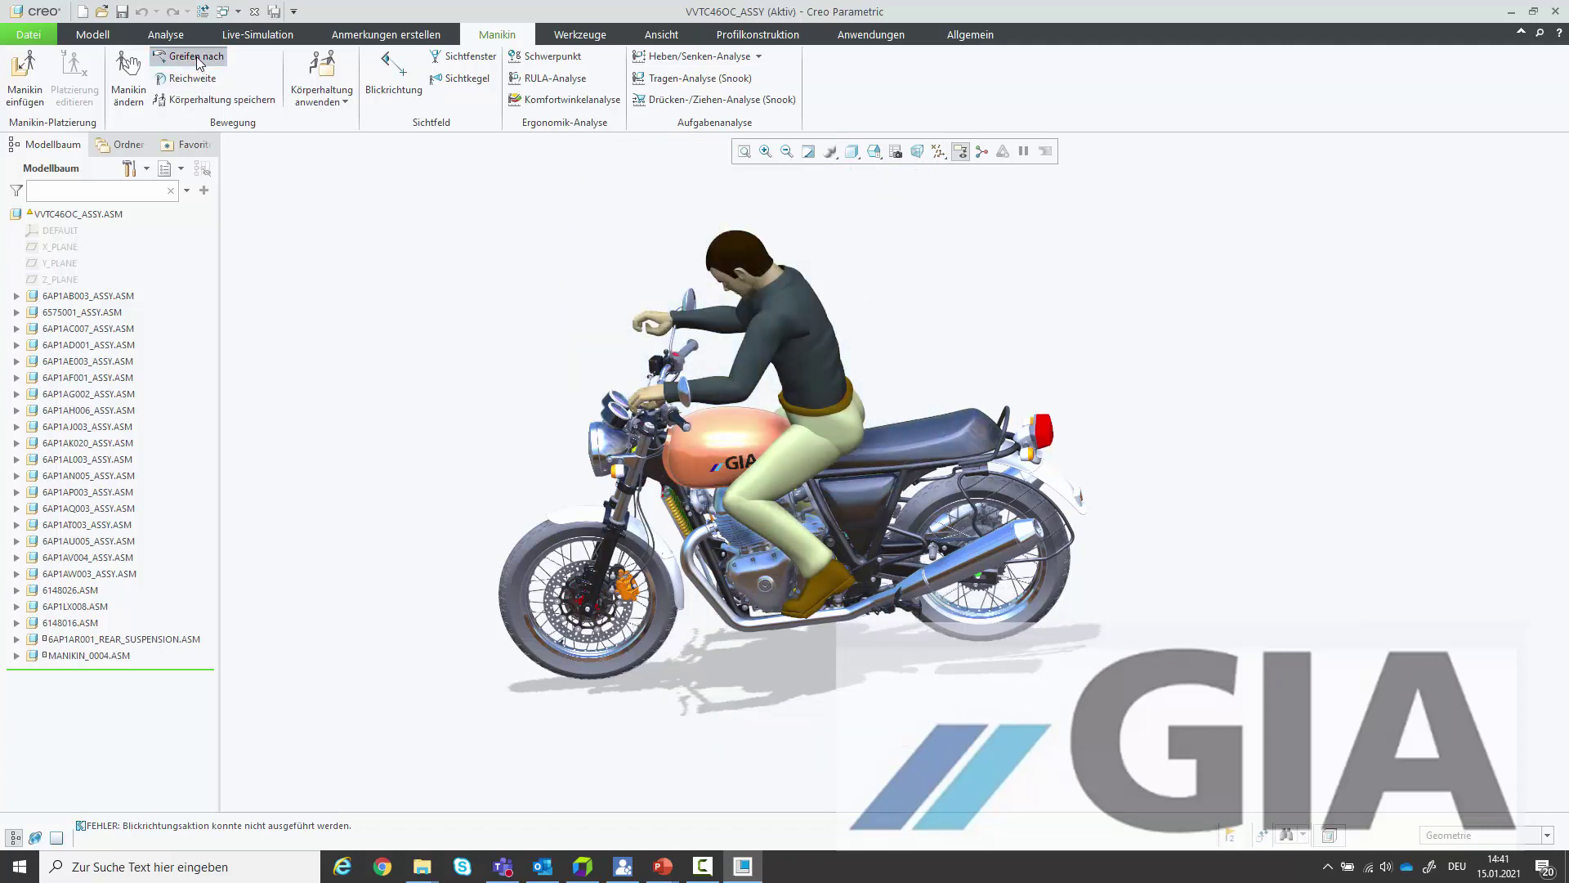
Step: Make the R_HAND segment grasp a target point on the right handlebar grip
{"action": "scroll", "coordinate": [659, 315], "scroll_direction": "down", "scroll_amount": 2}
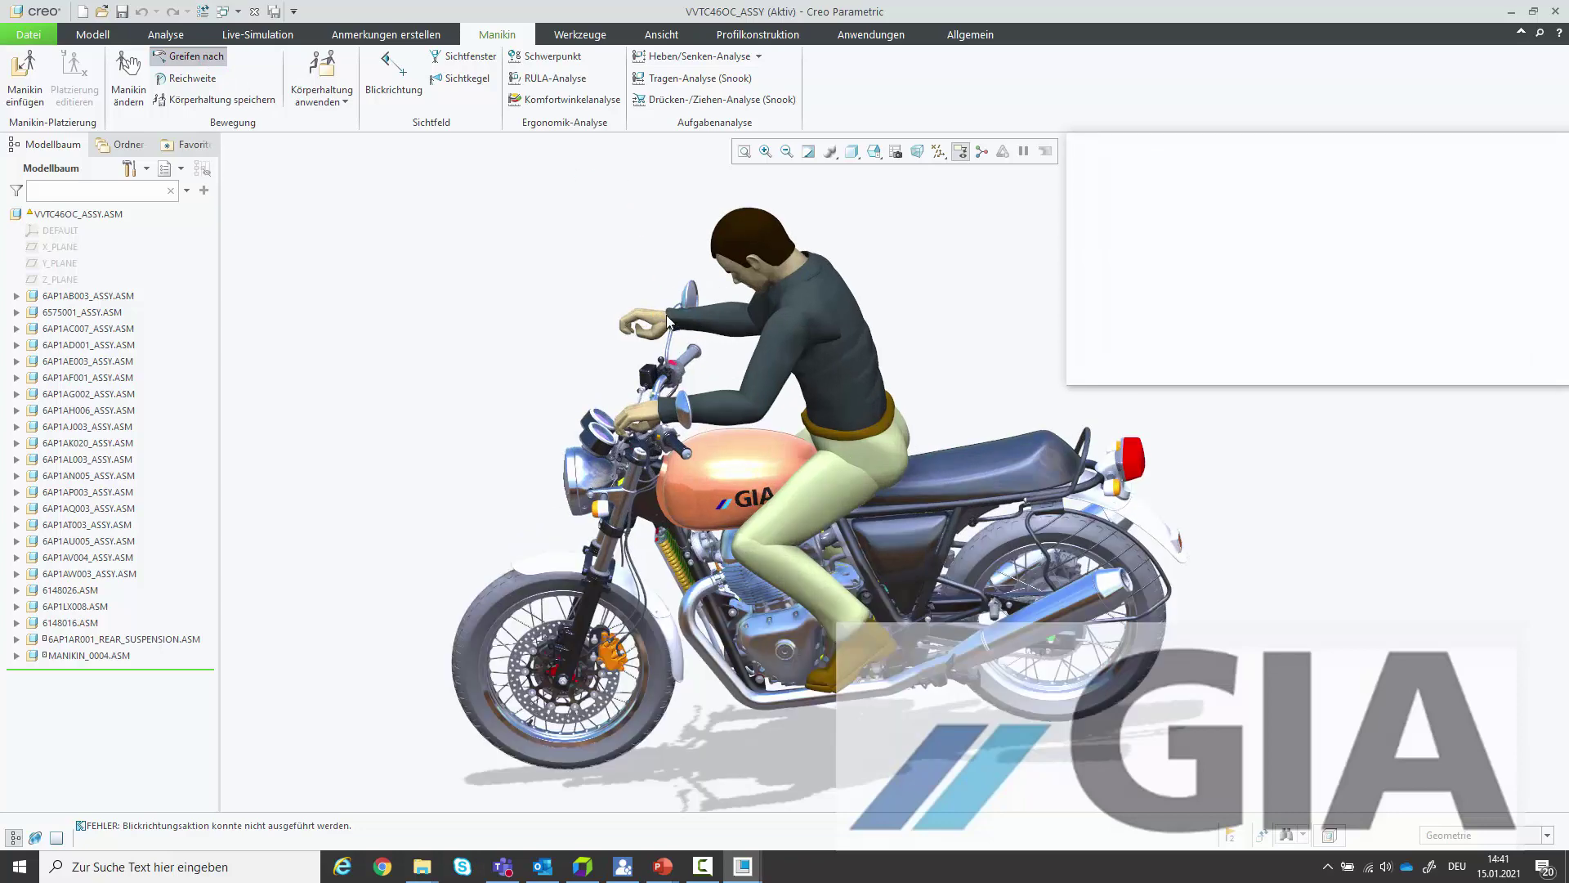
{"action": "scroll", "coordinate": [657, 318], "scroll_direction": "down", "scroll_amount": 2}
{"action": "scroll", "coordinate": [659, 314], "scroll_direction": "down", "scroll_amount": 1}
{"action": "scroll", "coordinate": [653, 315], "scroll_direction": "down", "scroll_amount": 1}
{"action": "scroll", "coordinate": [646, 319], "scroll_direction": "down", "scroll_amount": 1}
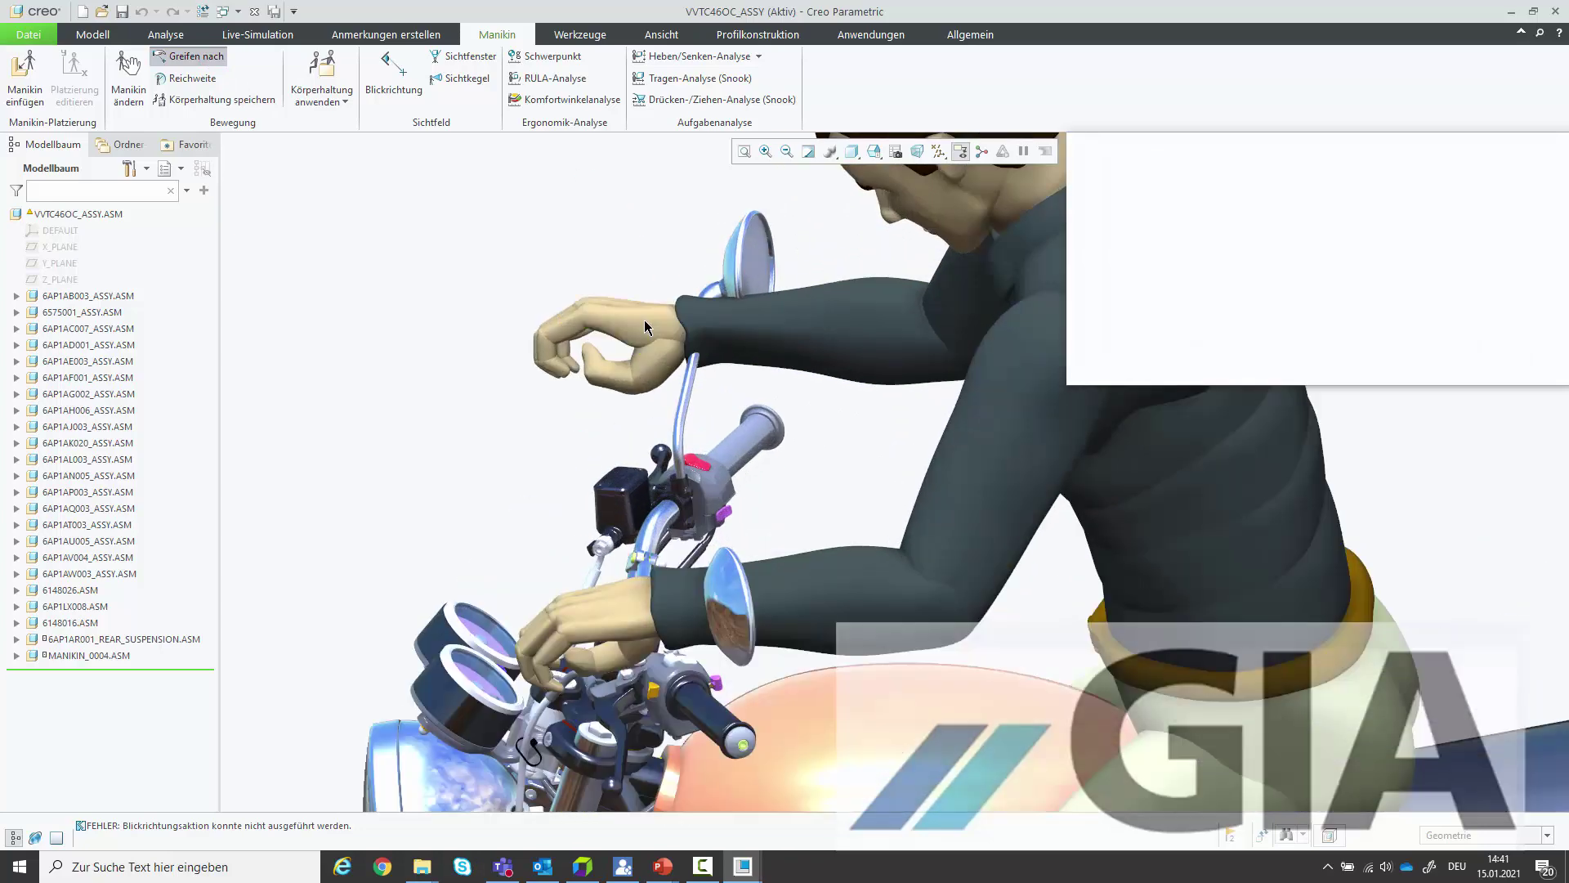
{"action": "scroll", "coordinate": [645, 325], "scroll_direction": "down", "scroll_amount": 2}
{"action": "scroll", "coordinate": [645, 329], "scroll_direction": "down", "scroll_amount": 1}
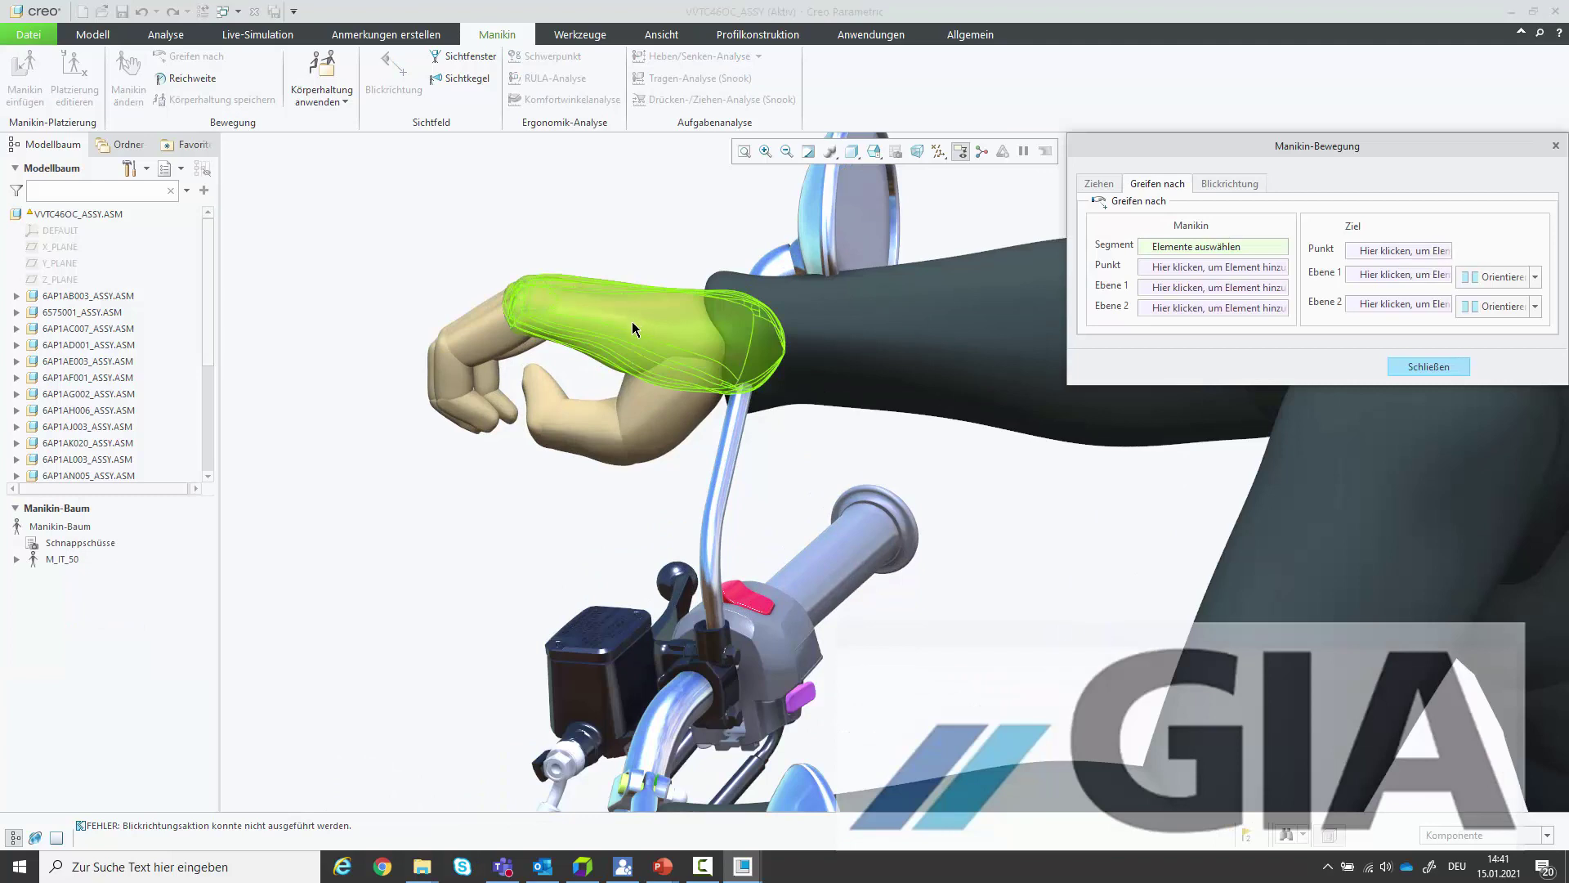
{"action": "left_click", "coordinate": [632, 324]}
{"action": "left_click", "coordinate": [632, 330]}
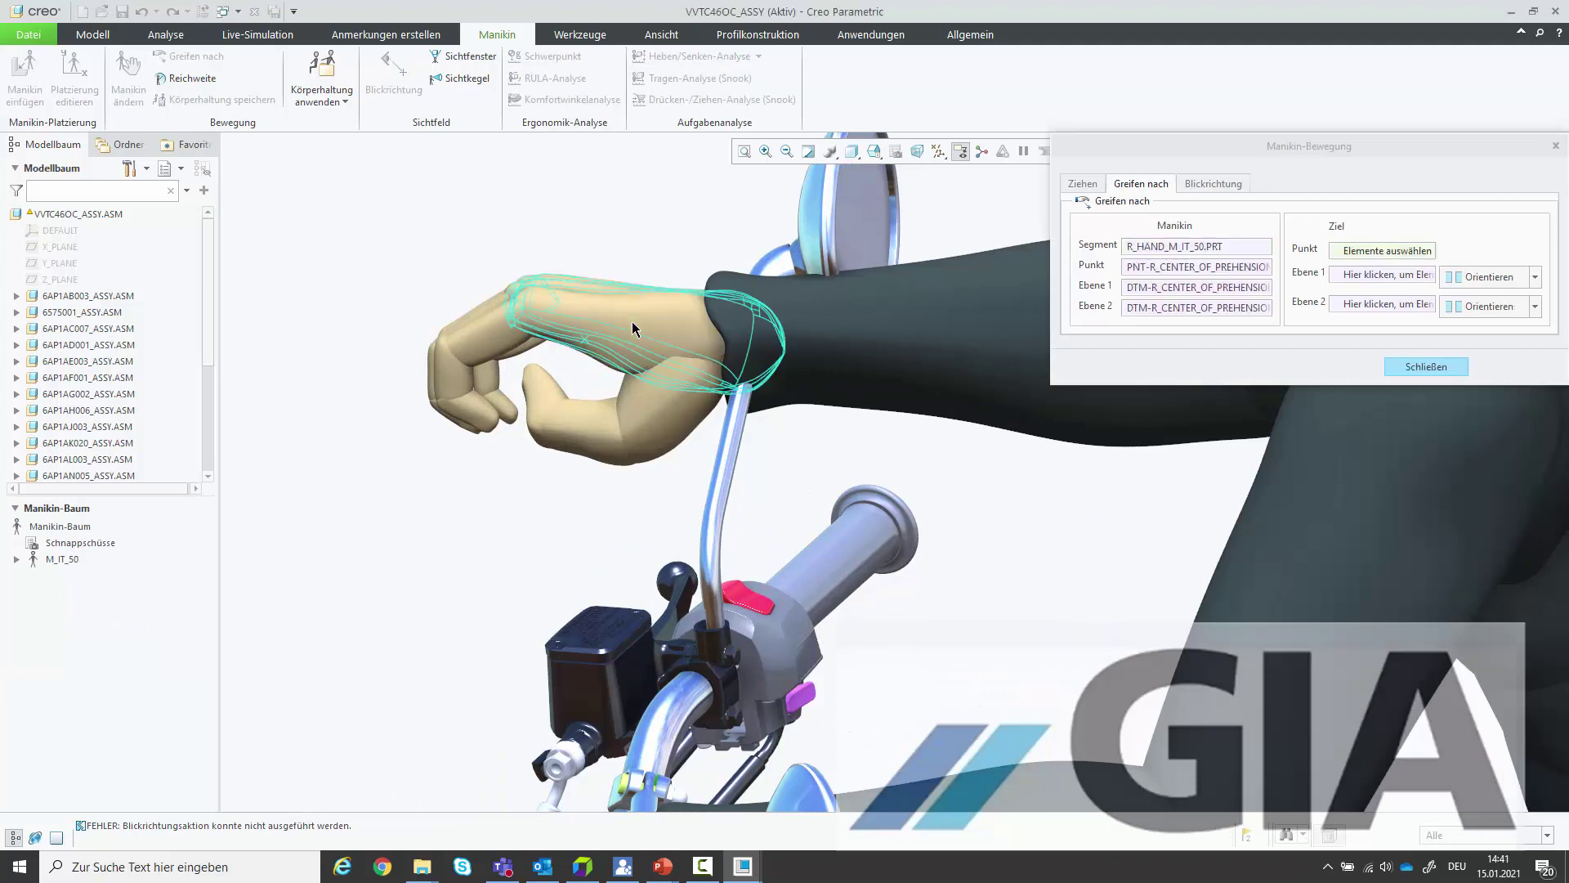
{"action": "left_click", "coordinate": [820, 546]}
{"action": "scroll", "coordinate": [821, 547], "scroll_direction": "down", "scroll_amount": 5}
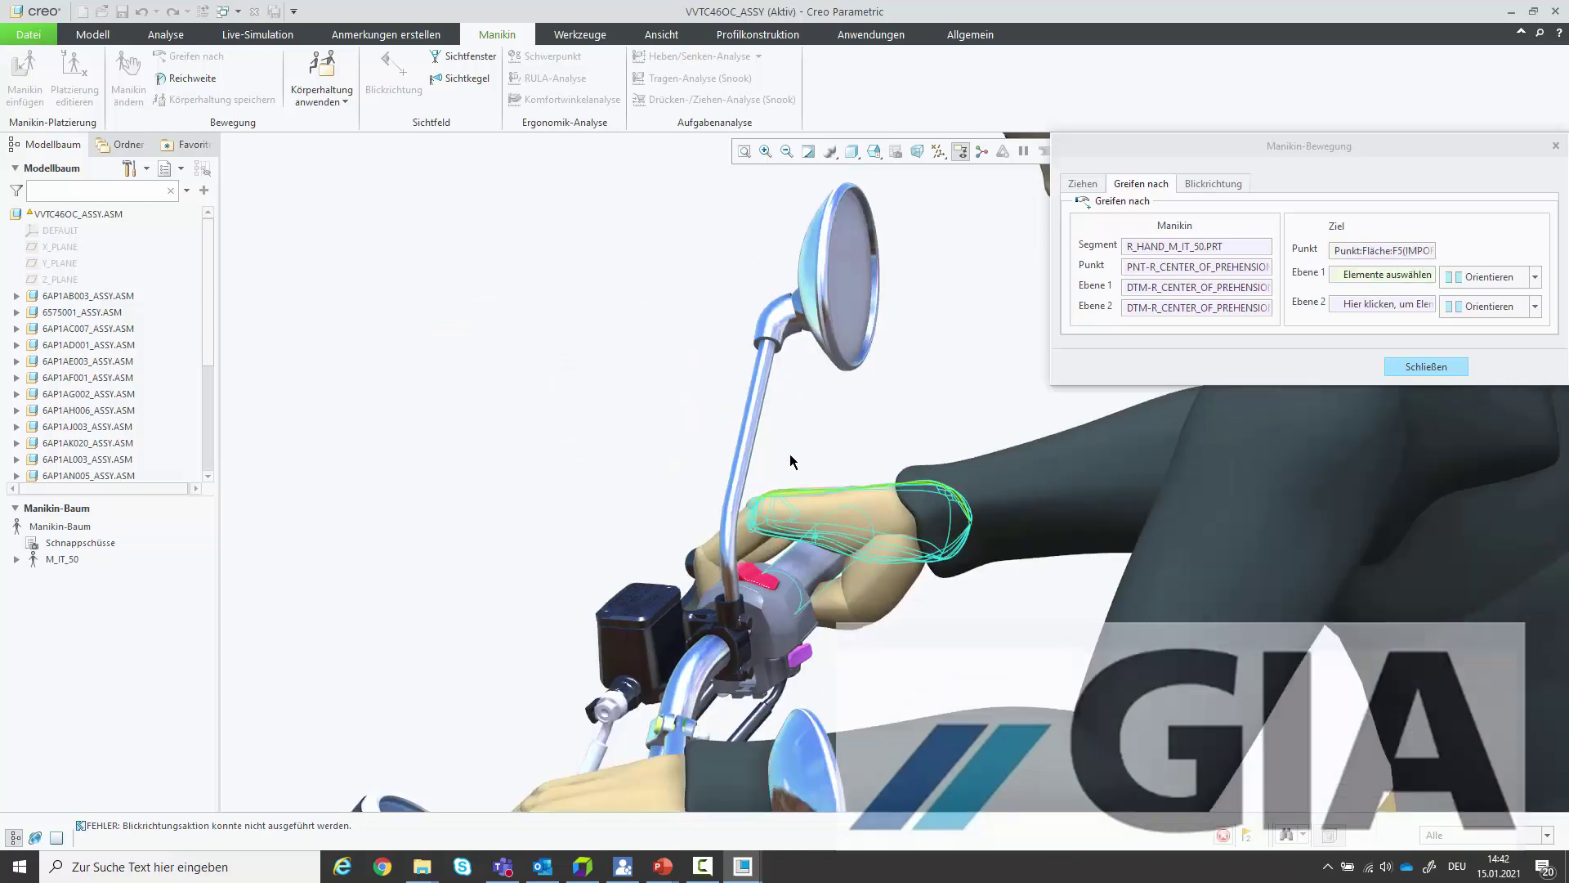
{"action": "scroll", "coordinate": [777, 719], "scroll_direction": "up", "scroll_amount": 3}
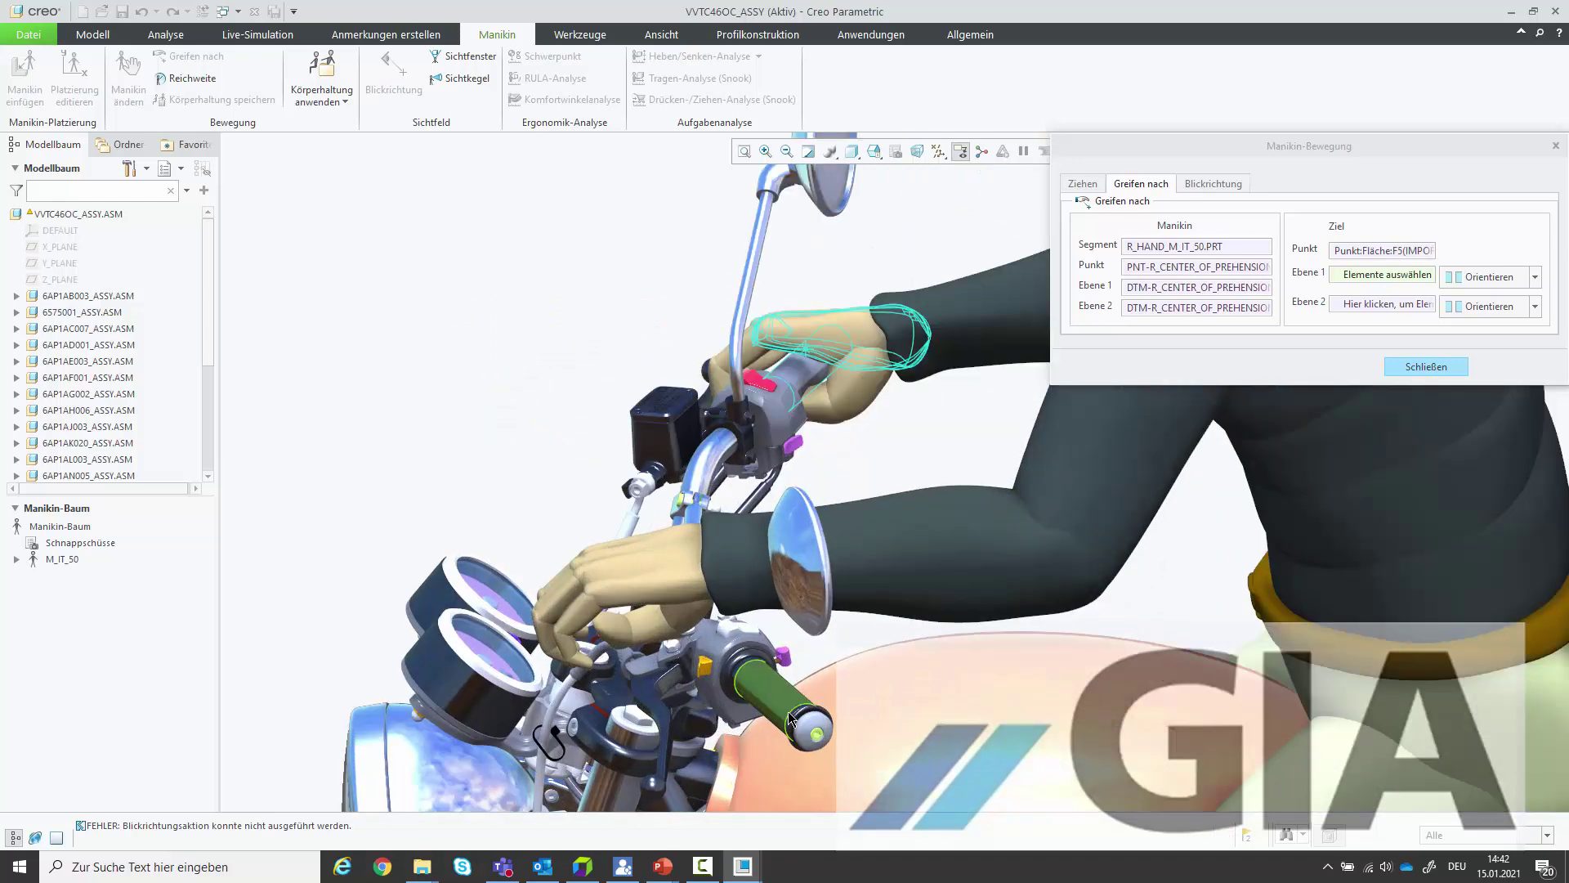
{"action": "left_click", "coordinate": [1427, 368]}
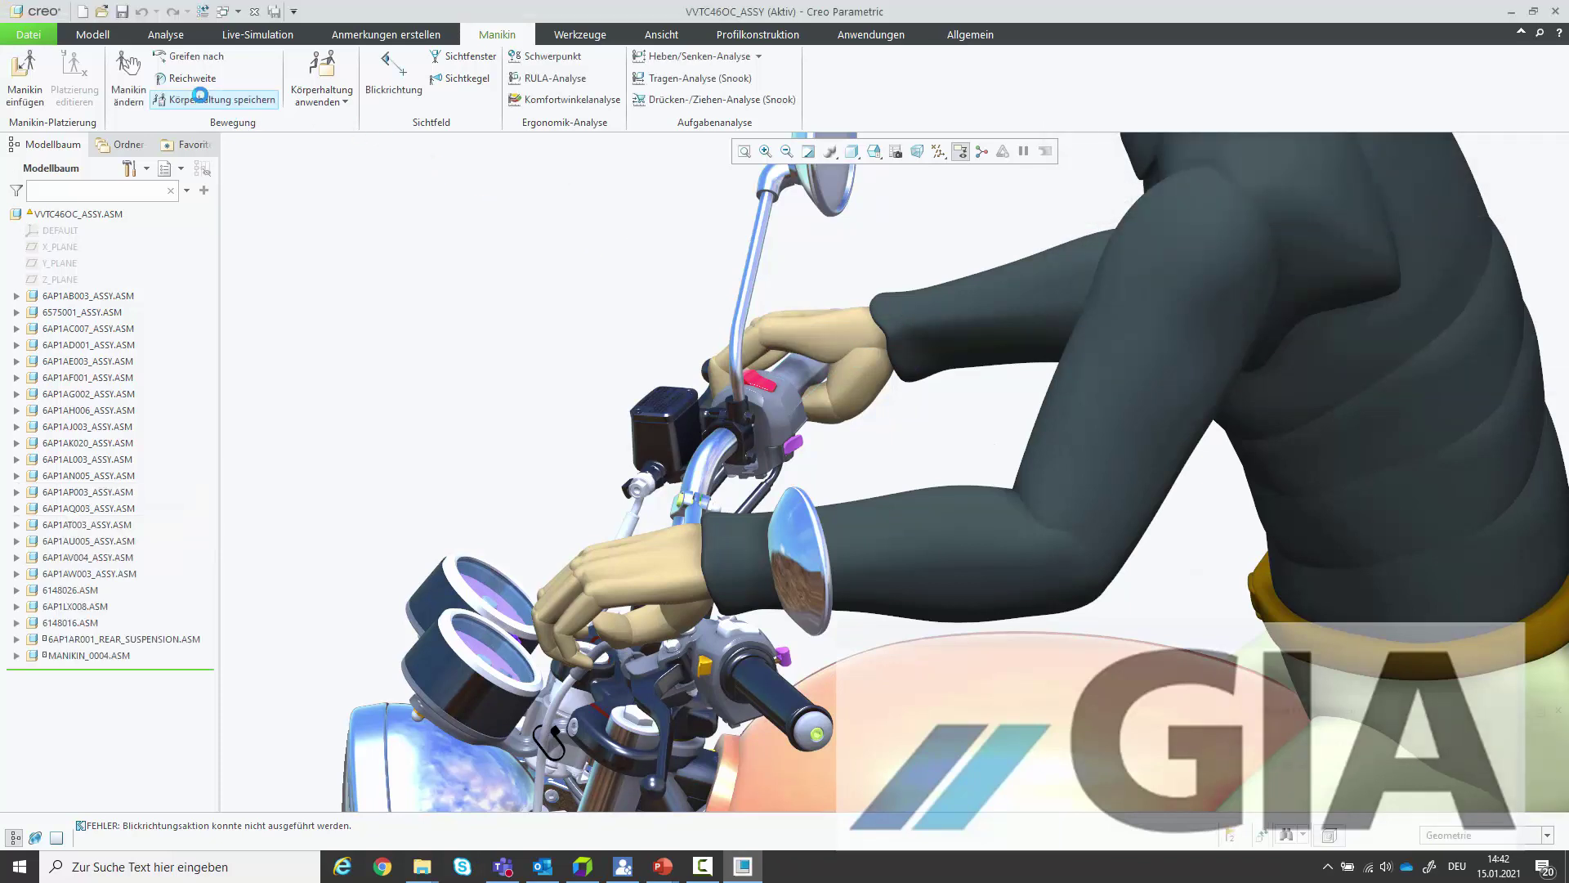
Step: Make the L_HAND segment grasp the left handlebar grip, then rotate and refit the view
{"action": "left_click", "coordinate": [204, 59]}
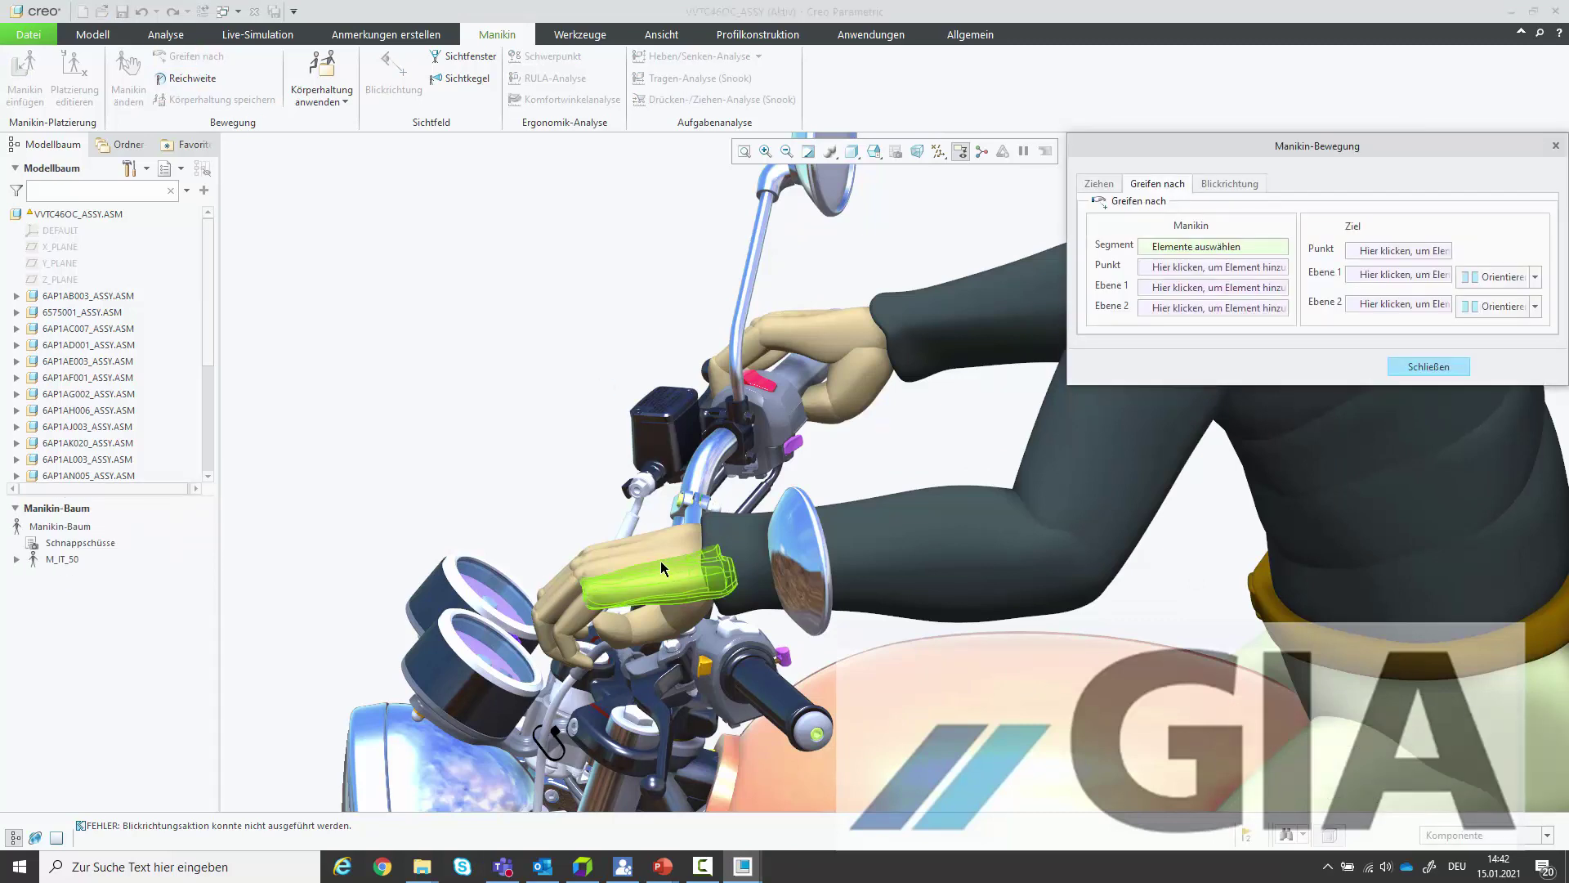
{"action": "left_click", "coordinate": [660, 561]}
{"action": "left_click", "coordinate": [661, 561]}
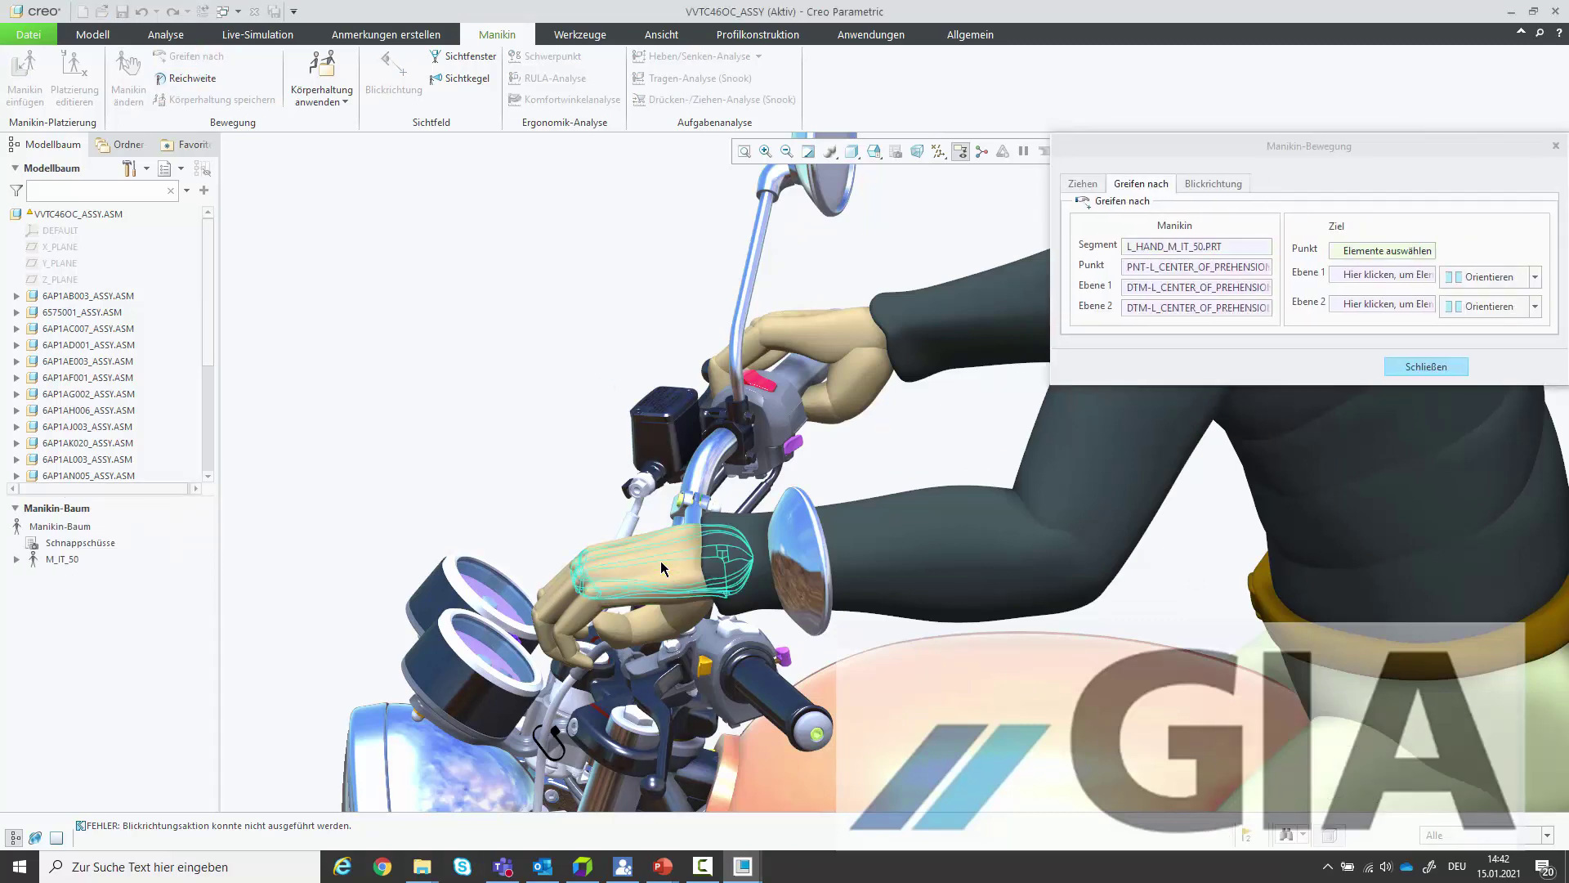
{"action": "left_click", "coordinate": [777, 694]}
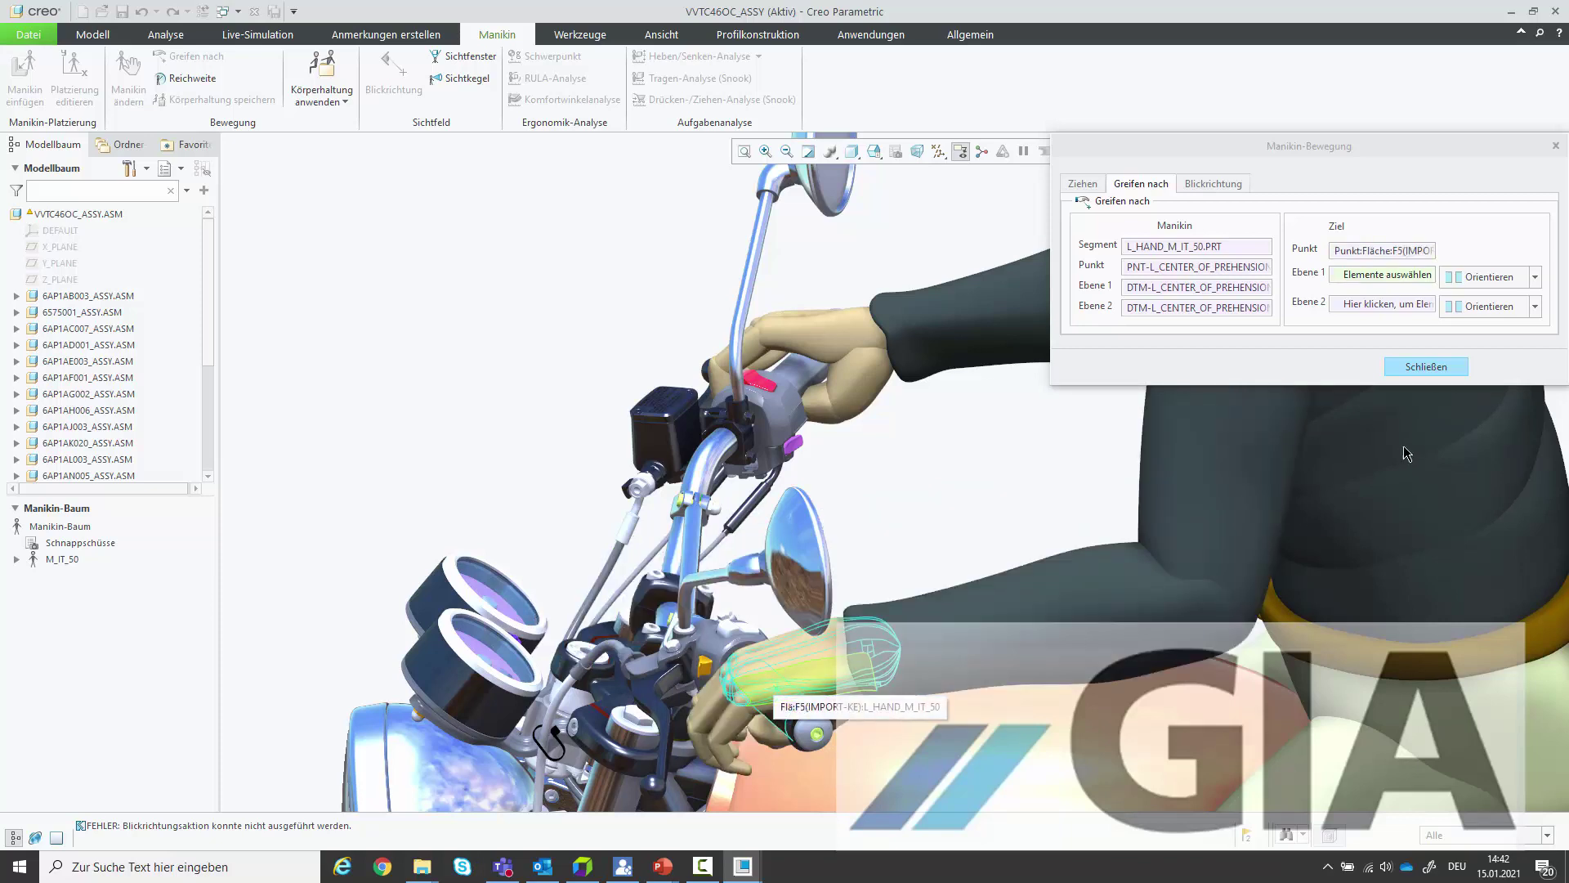
{"action": "left_click", "coordinate": [1423, 366]}
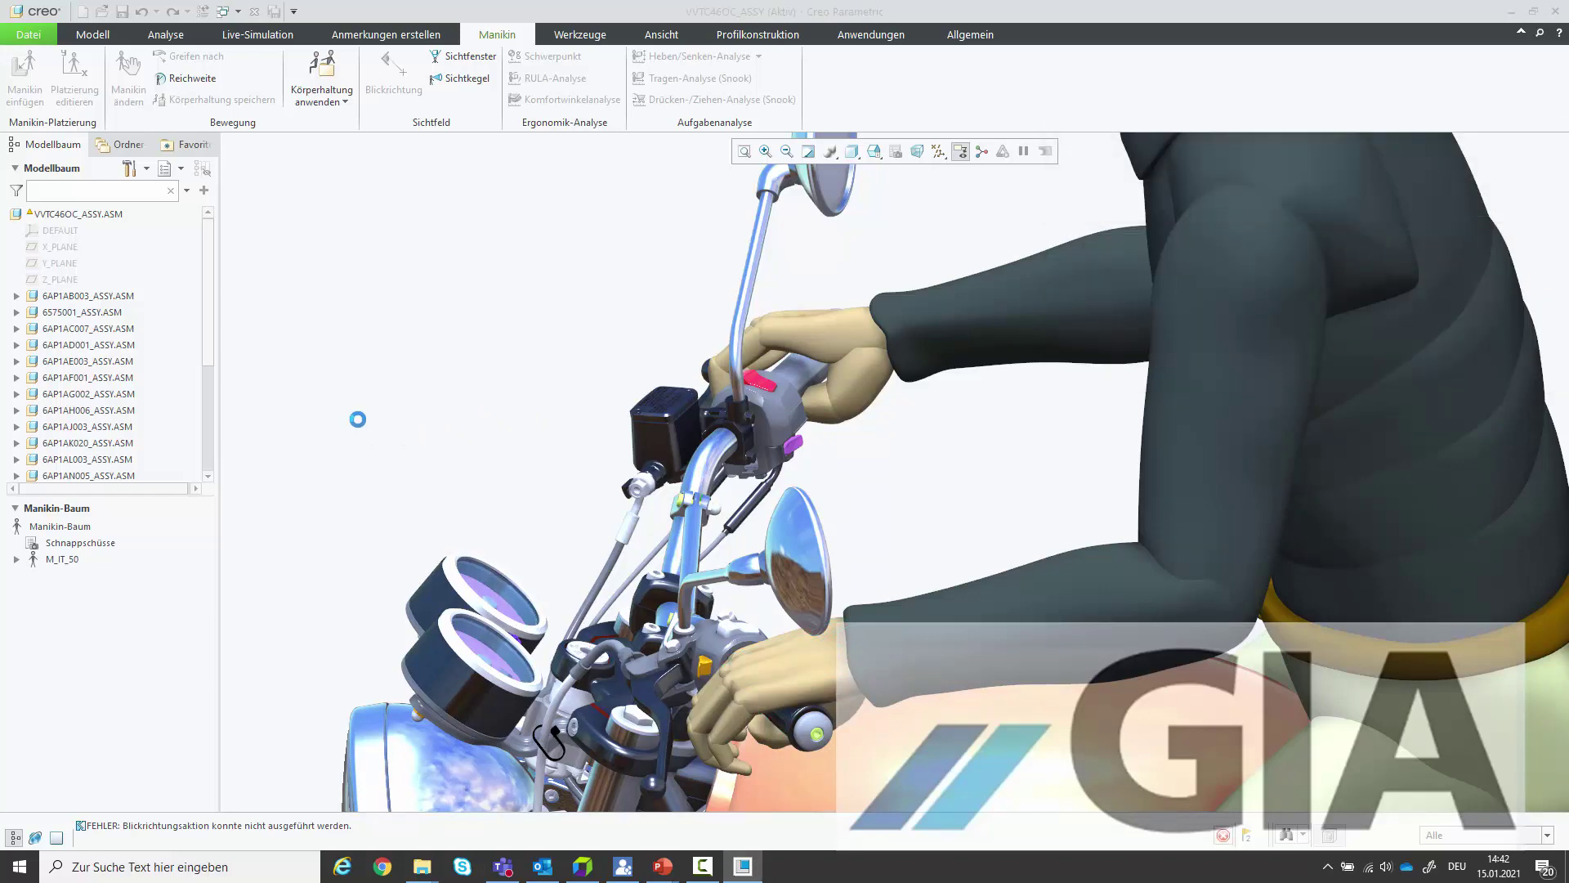
{"action": "scroll", "coordinate": [357, 418], "scroll_direction": "up", "scroll_amount": 2}
{"action": "scroll", "coordinate": [362, 424], "scroll_direction": "up", "scroll_amount": 2}
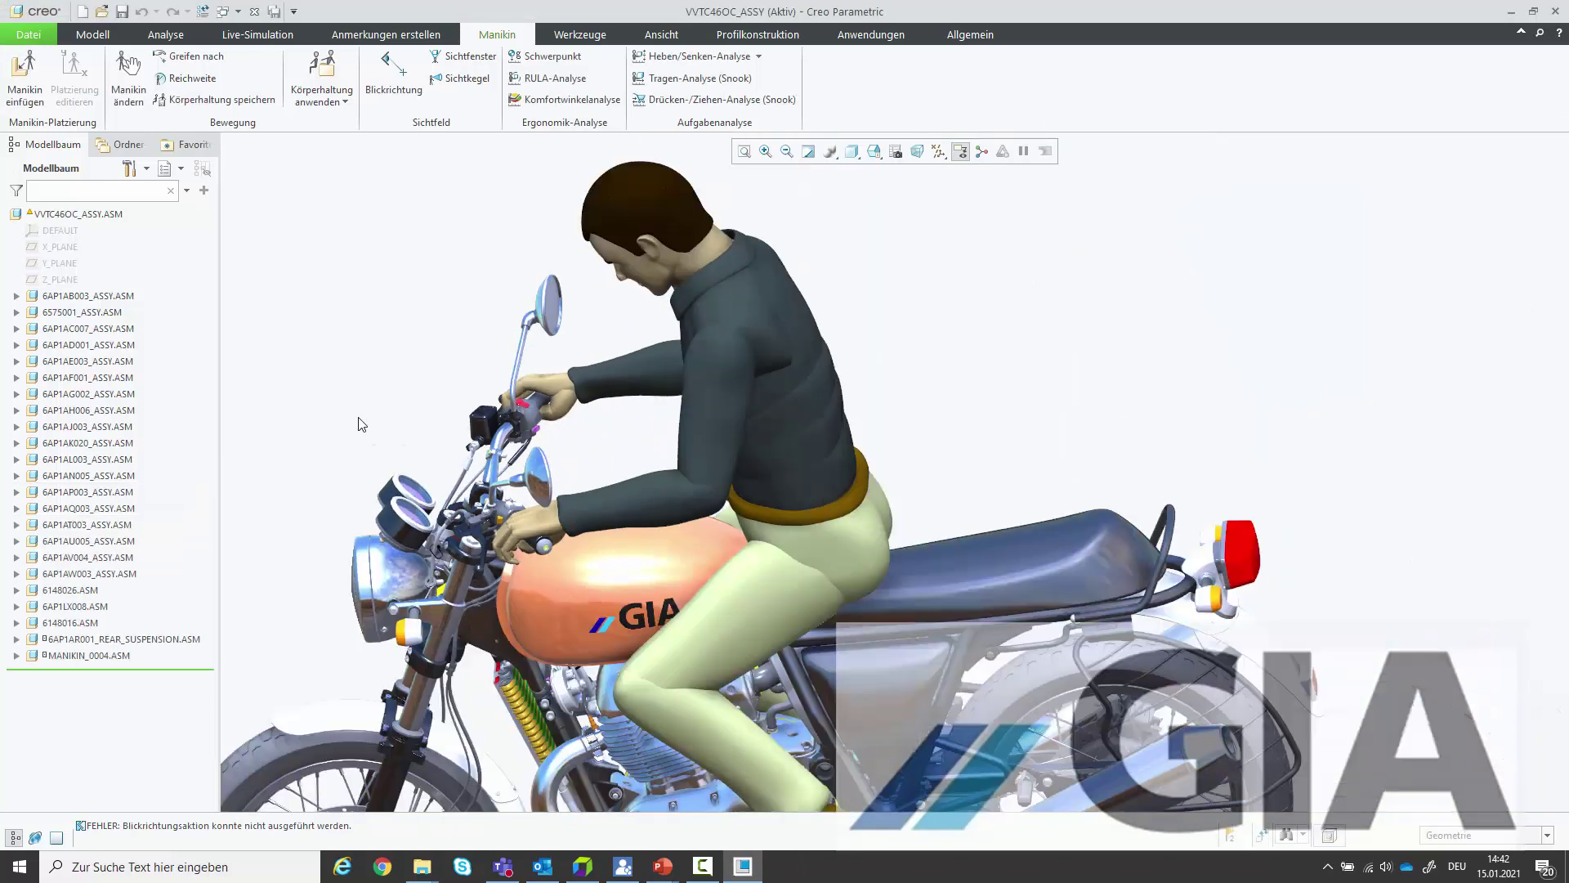
{"action": "middle_click_drag", "start_coordinate": [601, 462], "coordinate": [729, 413], "text": "ctrl"}
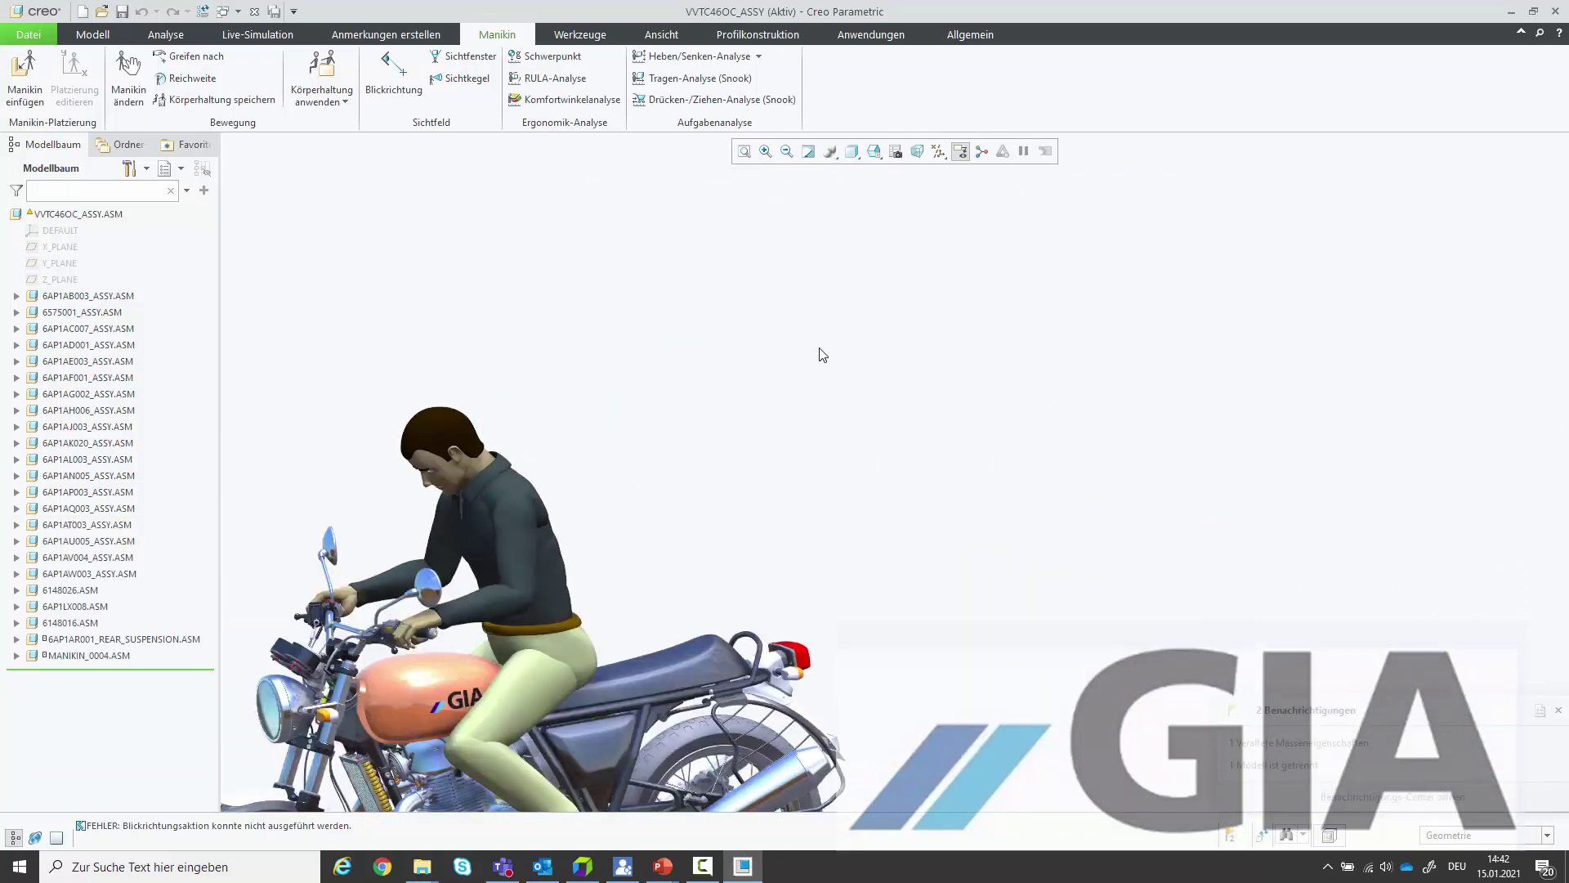
{"action": "key", "text": "ctrl+d"}
{"action": "scroll", "coordinate": [539, 555], "scroll_direction": "down", "scroll_amount": 2}
{"action": "scroll", "coordinate": [530, 555], "scroll_direction": "down", "scroll_amount": 2}
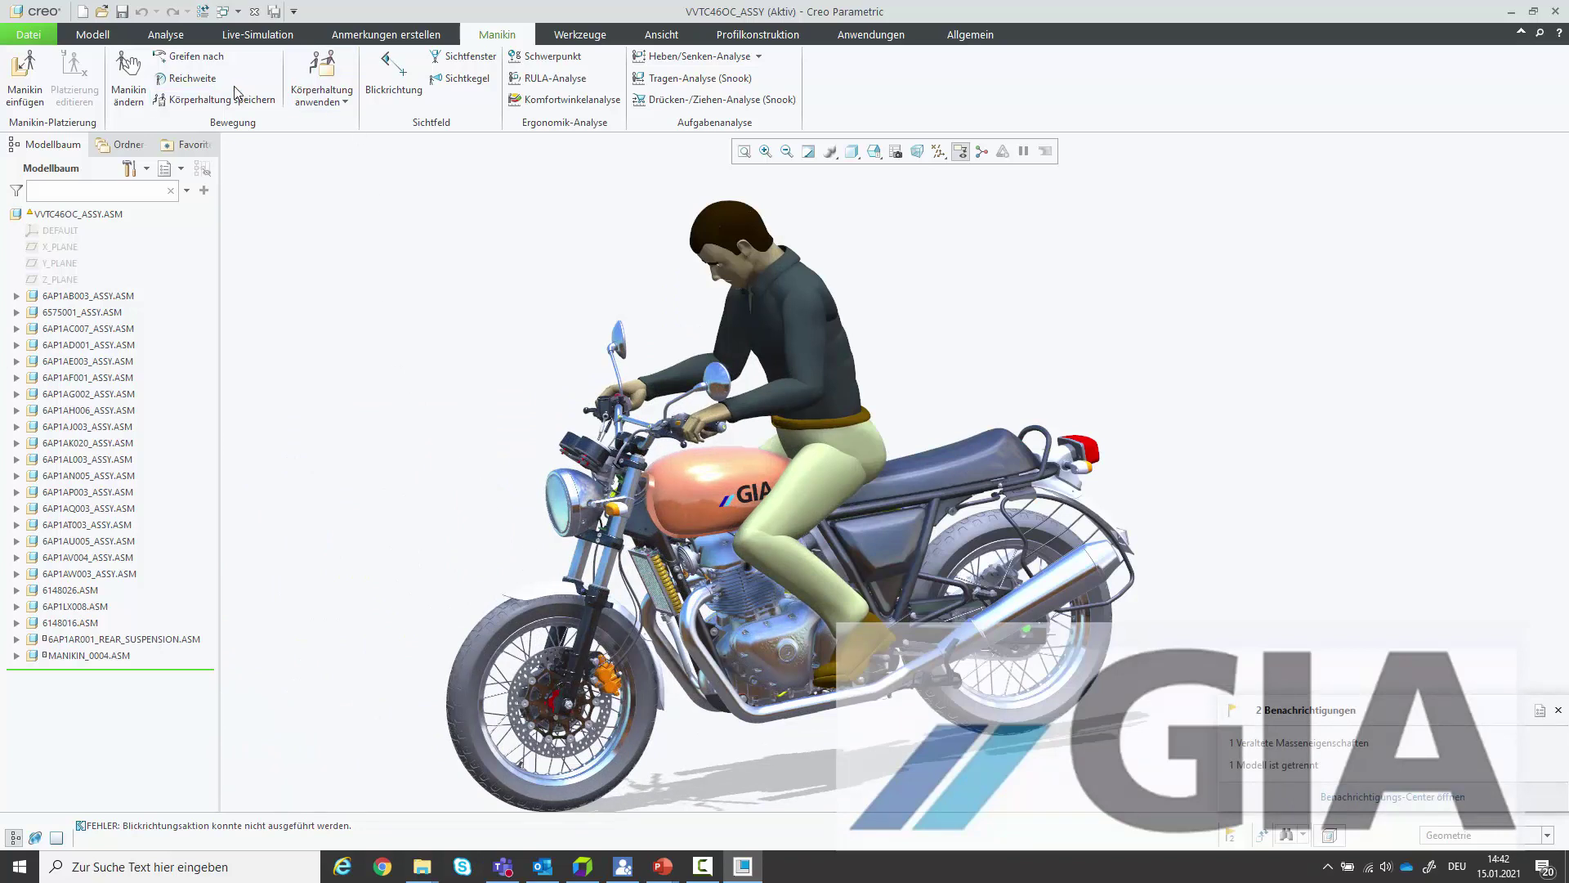
Step: Insert another manikin by loading w_it_50.asm from the manikin library
{"action": "left_click", "coordinate": [33, 80]}
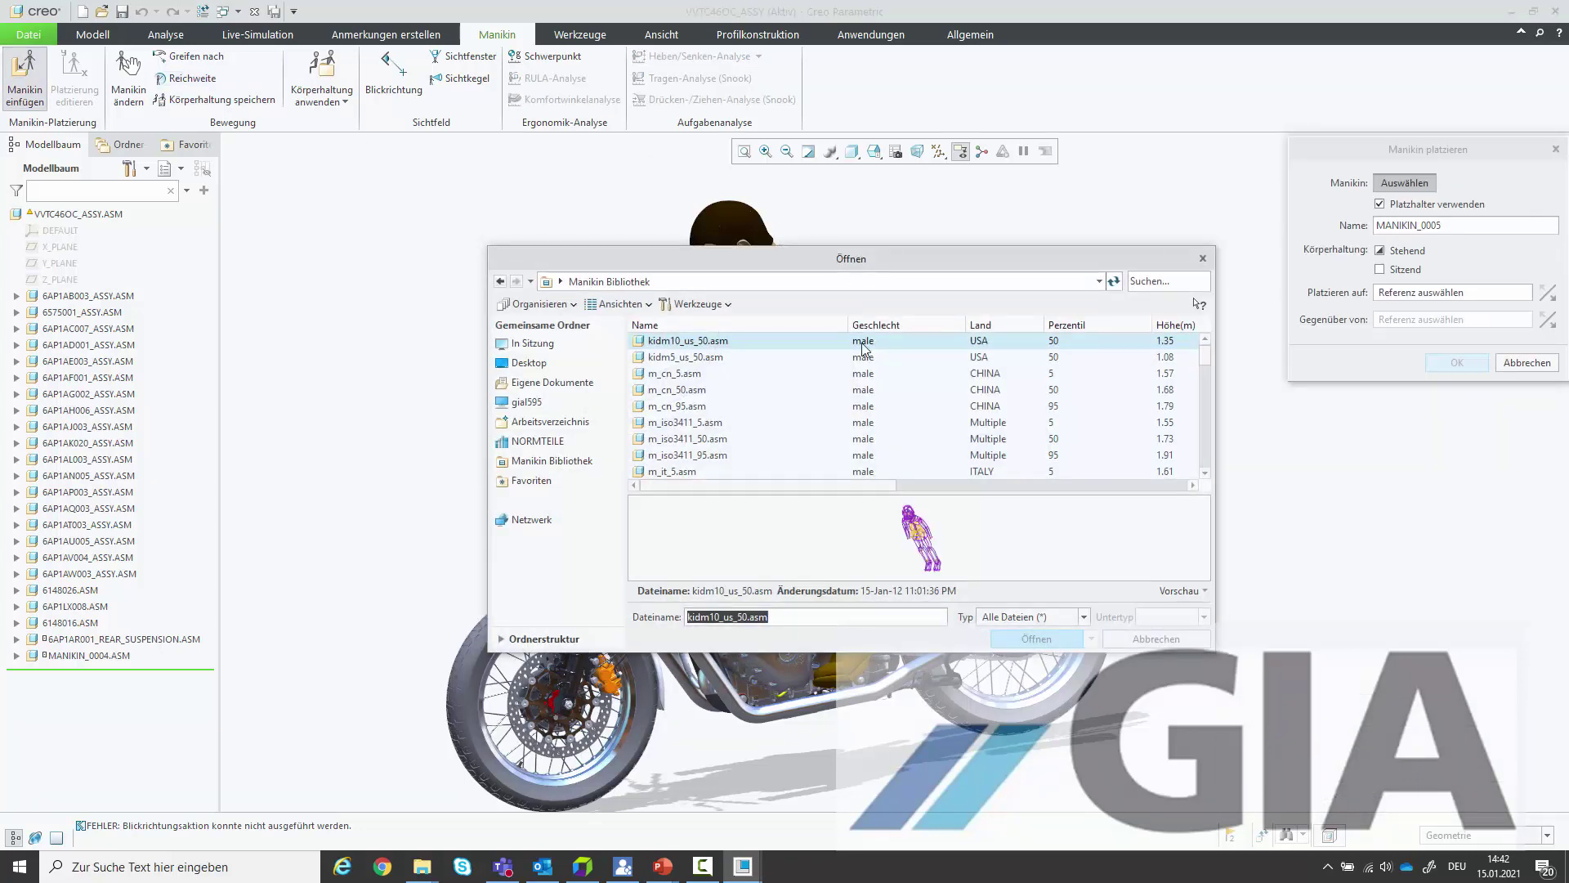
{"action": "left_click", "coordinate": [1205, 431]}
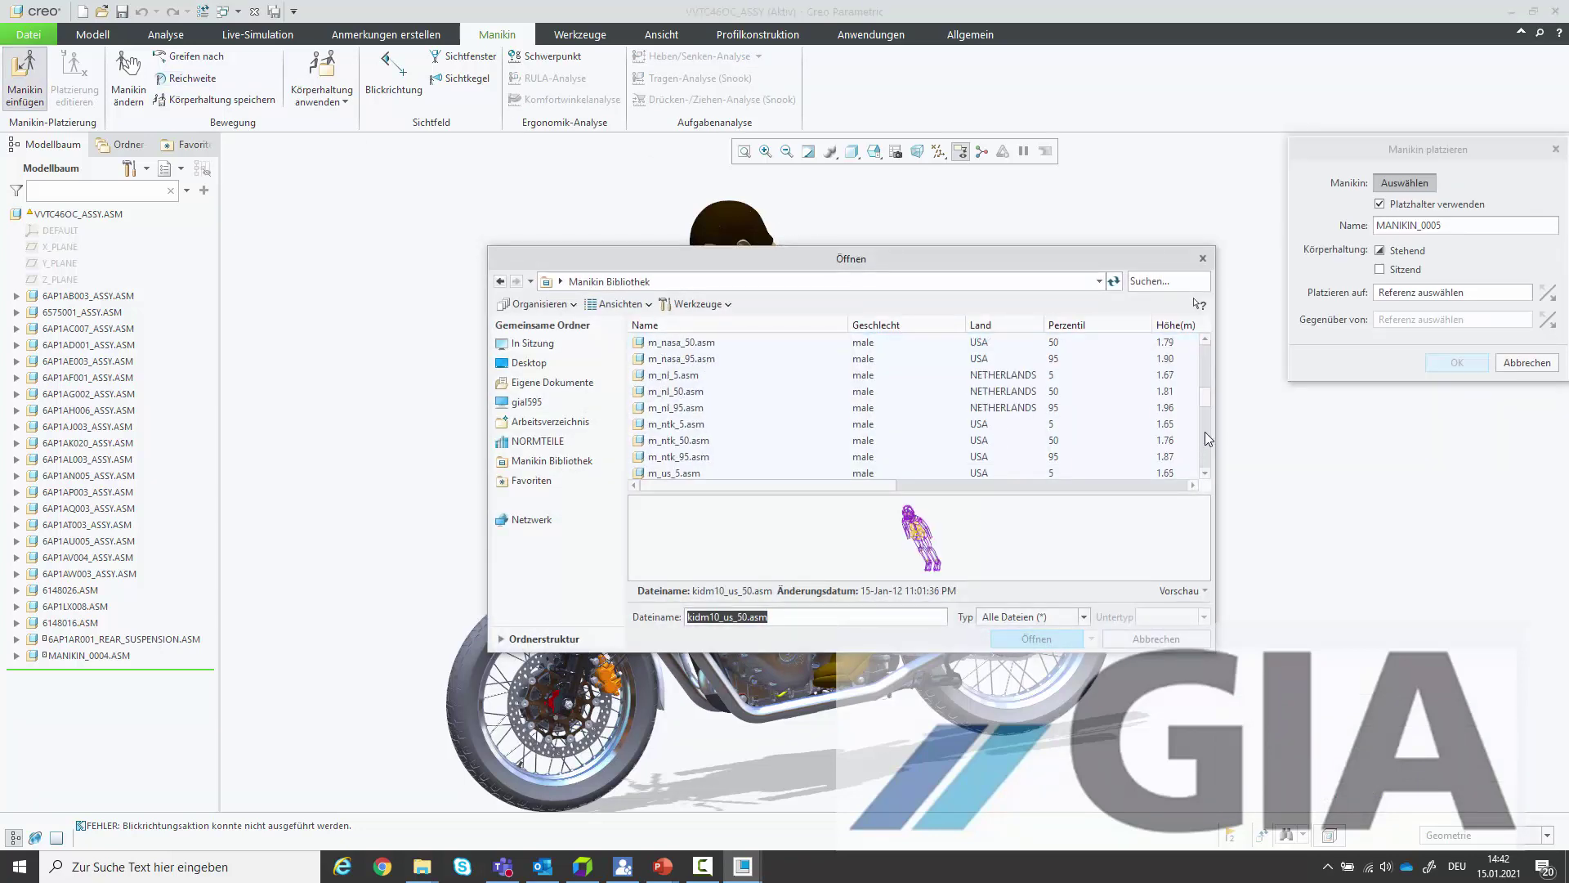
{"action": "left_click", "coordinate": [1205, 433]}
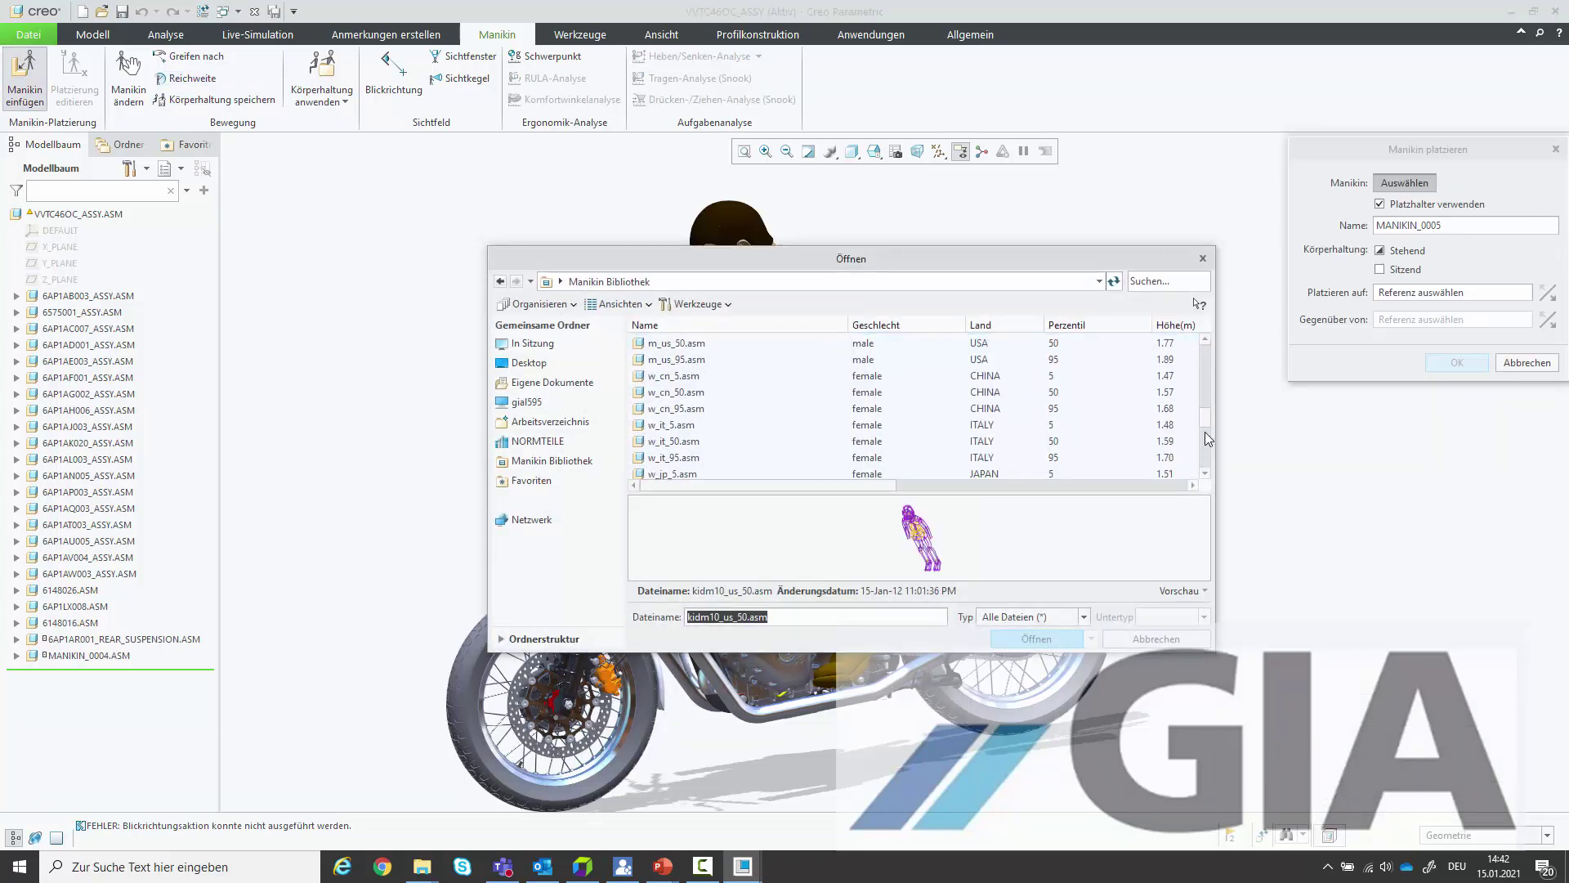
{"action": "left_click", "coordinate": [685, 443]}
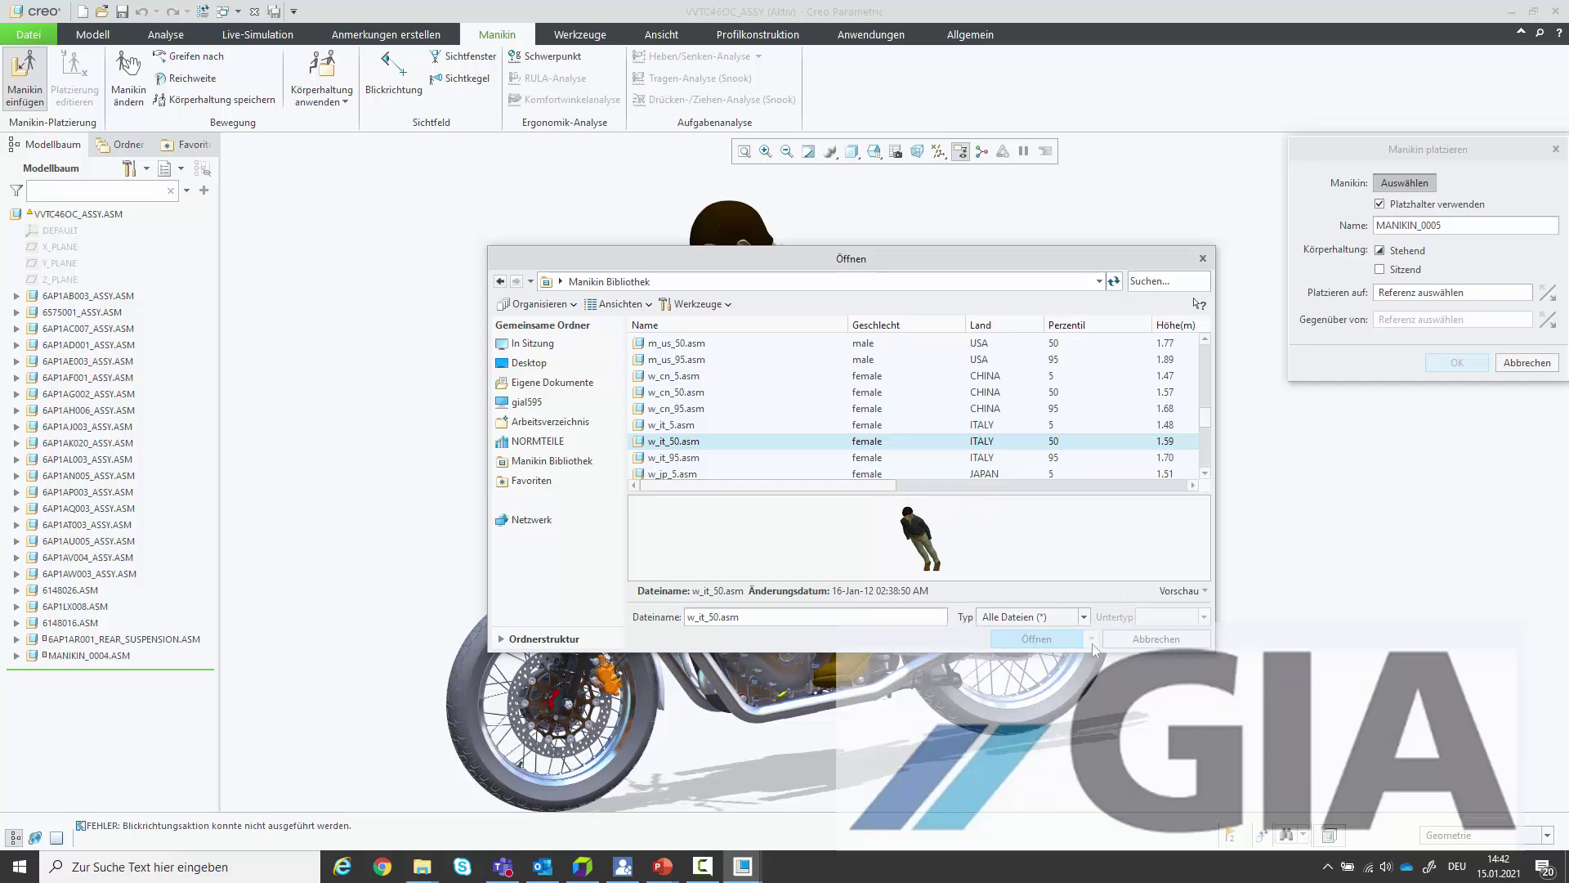
{"action": "left_click", "coordinate": [1049, 640]}
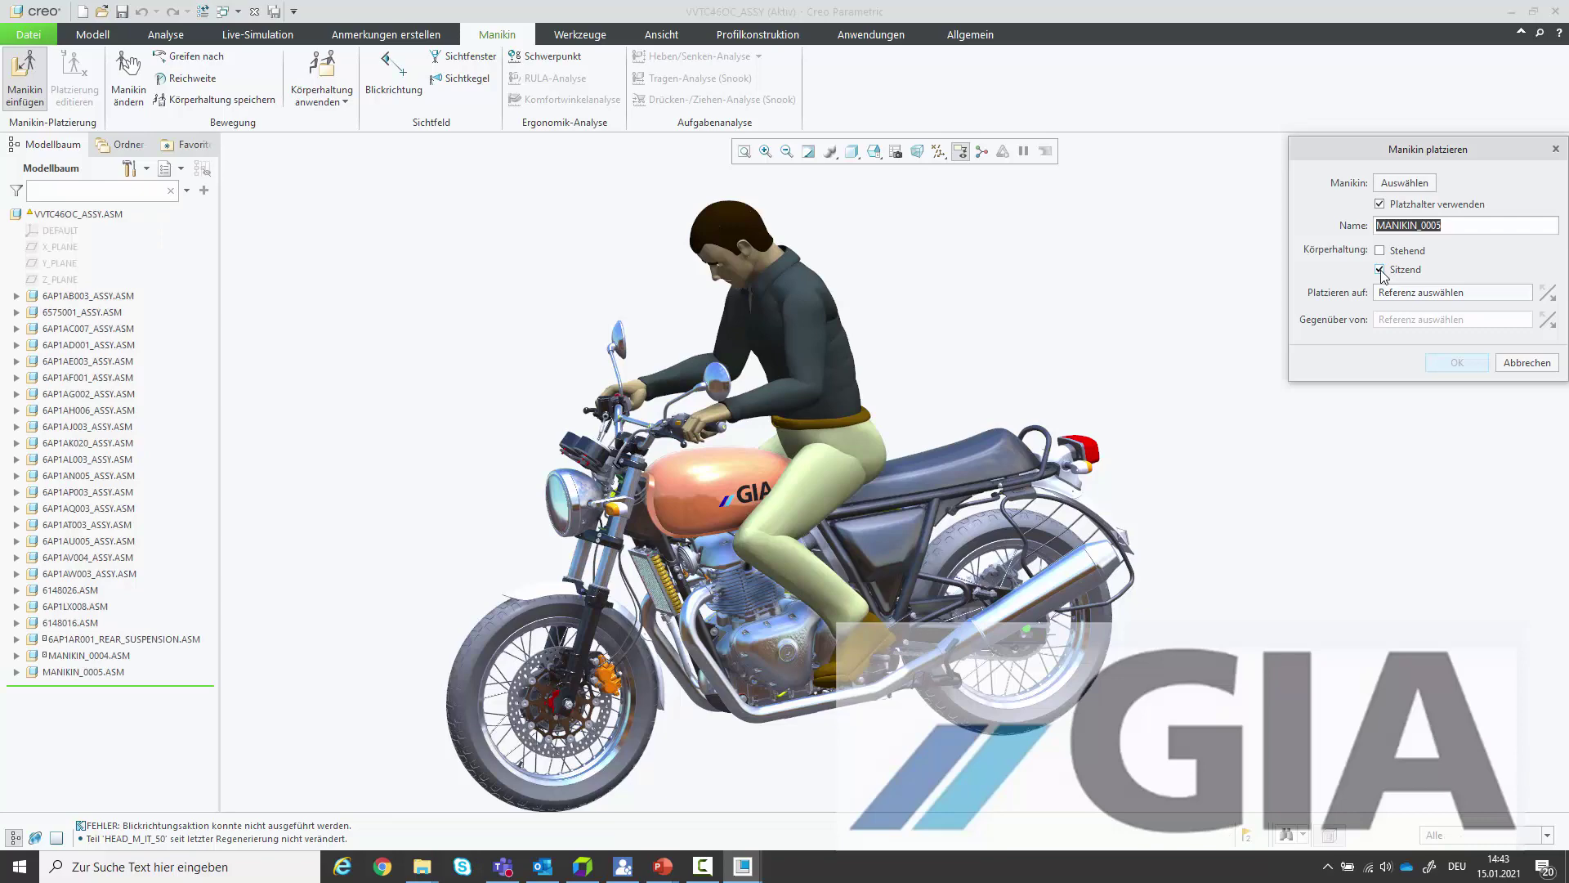
Step: Set the new manikin to Sitzend and place it on the rear seat surface
{"action": "left_click", "coordinate": [1381, 272]}
{"action": "scroll", "coordinate": [1117, 340], "scroll_direction": "down", "scroll_amount": 3}
{"action": "scroll", "coordinate": [1114, 340], "scroll_direction": "down", "scroll_amount": 2}
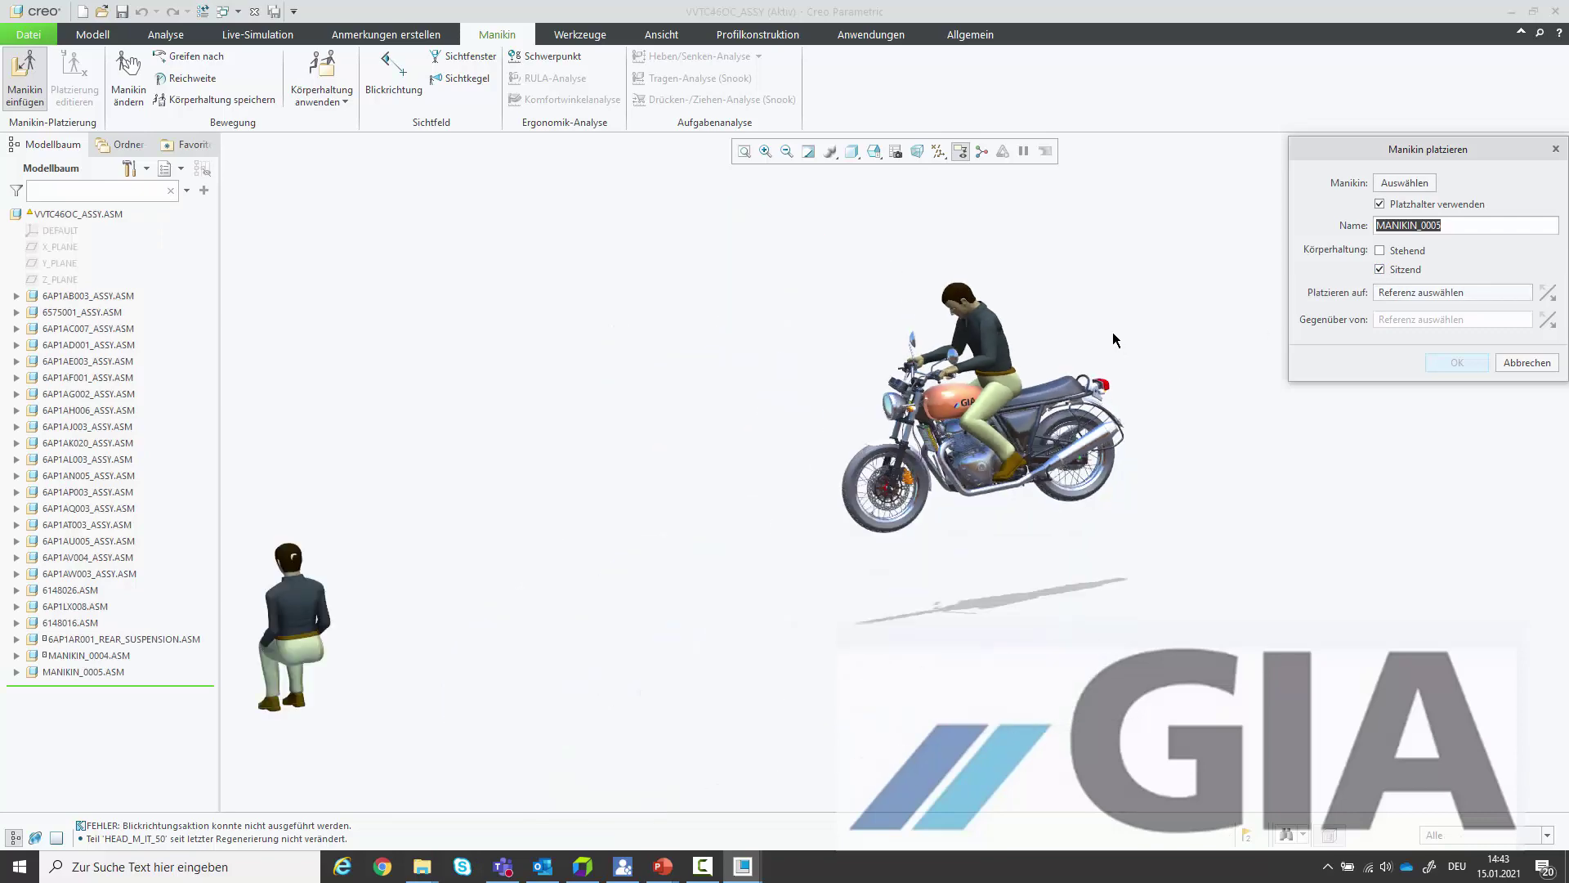
{"action": "scroll", "coordinate": [1112, 332], "scroll_direction": "up", "scroll_amount": 2}
{"action": "scroll", "coordinate": [1095, 360], "scroll_direction": "up", "scroll_amount": 2}
{"action": "scroll", "coordinate": [1054, 409], "scroll_direction": "up", "scroll_amount": 2}
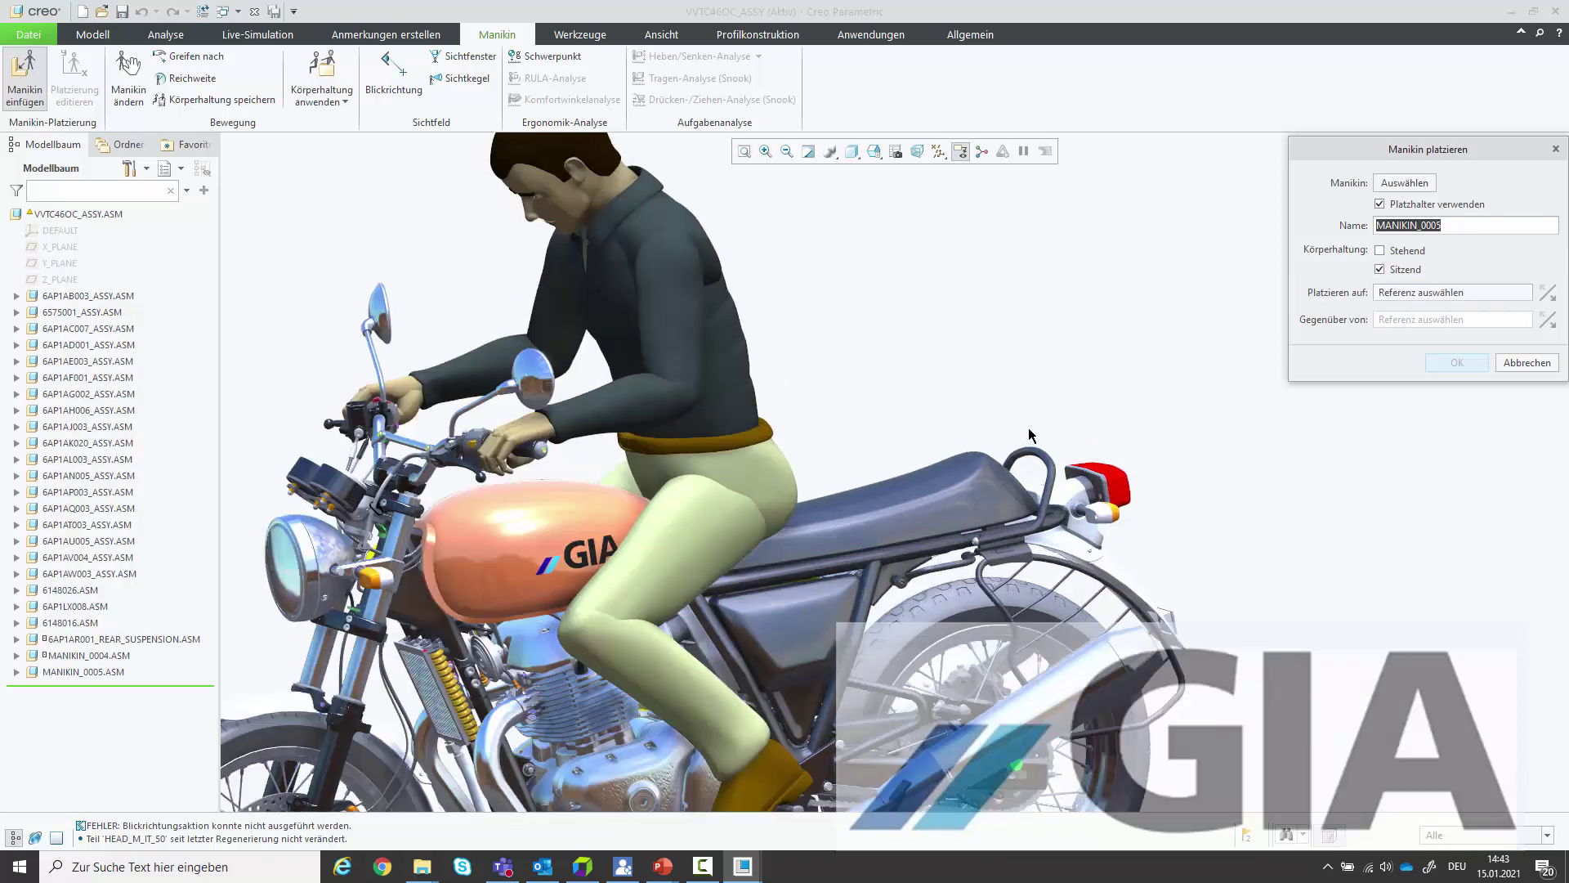
{"action": "scroll", "coordinate": [1040, 468], "scroll_direction": "down", "scroll_amount": 2}
{"action": "middle_click_drag", "start_coordinate": [1022, 438], "coordinate": [973, 394]}
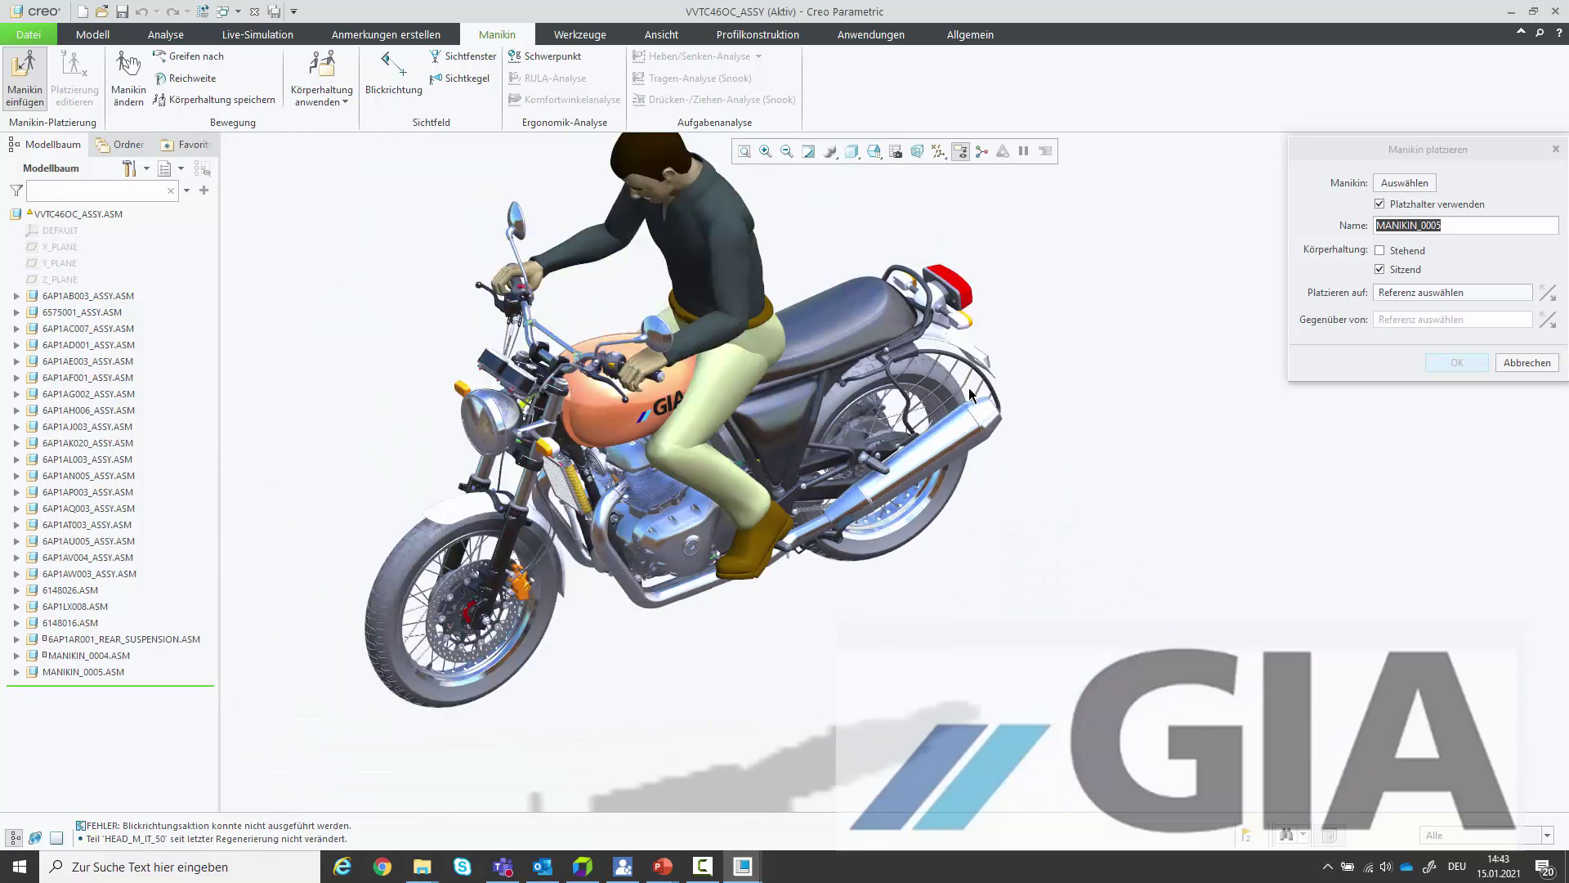
{"action": "scroll", "coordinate": [842, 283], "scroll_direction": "up", "scroll_amount": 1}
{"action": "scroll", "coordinate": [854, 307], "scroll_direction": "up", "scroll_amount": 2}
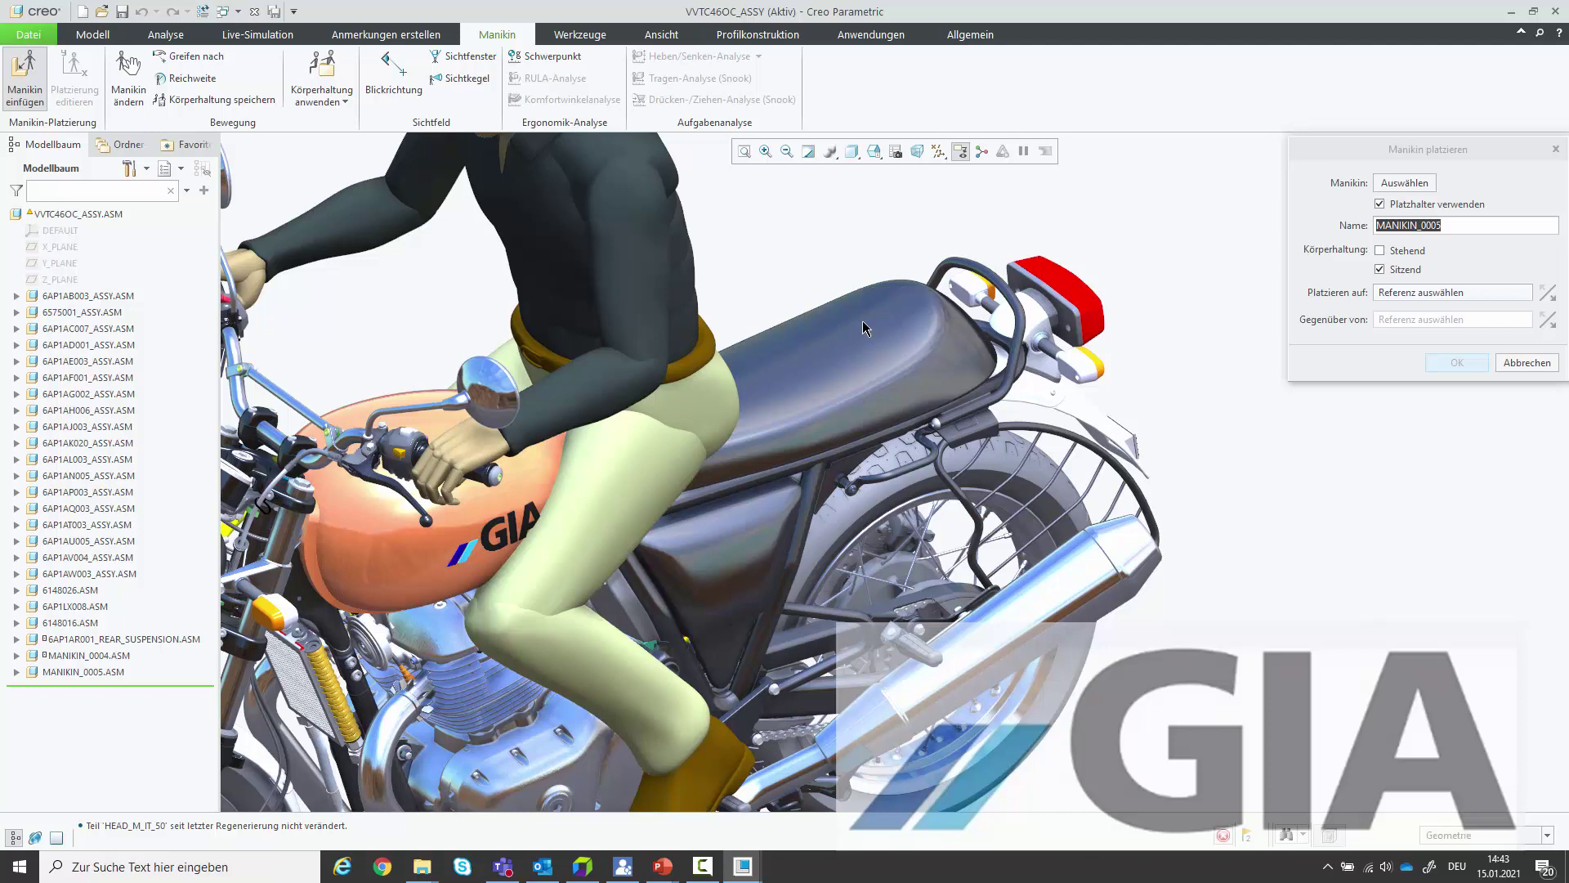
{"action": "left_click", "coordinate": [863, 323]}
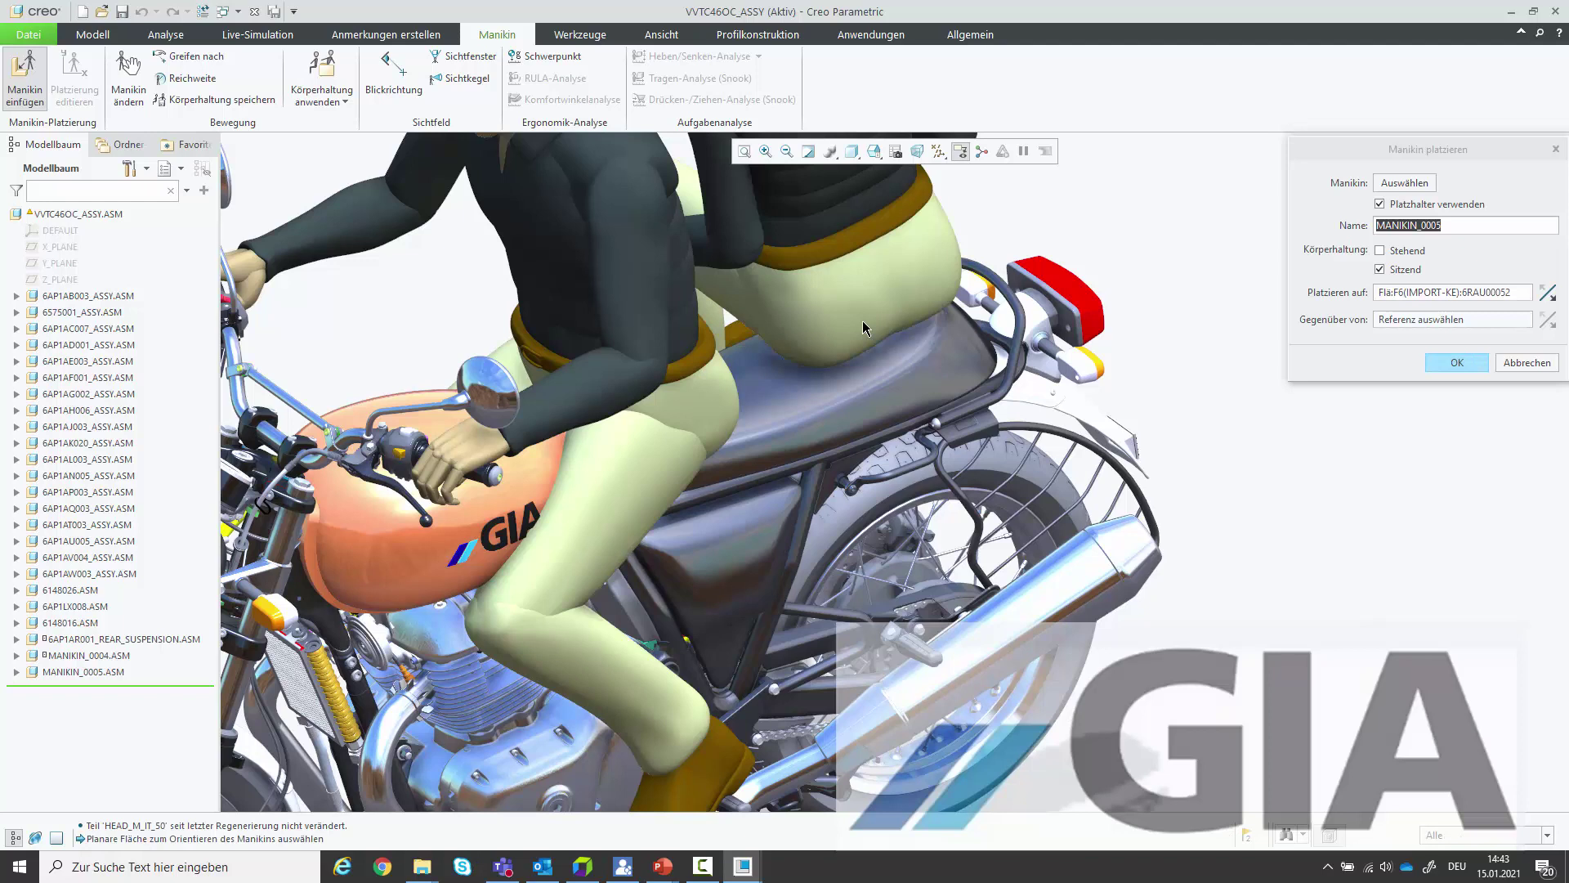
Step: Orient the passenger against X_PLANE, flip it to face forward, and confirm the placement
{"action": "left_click", "coordinate": [65, 247]}
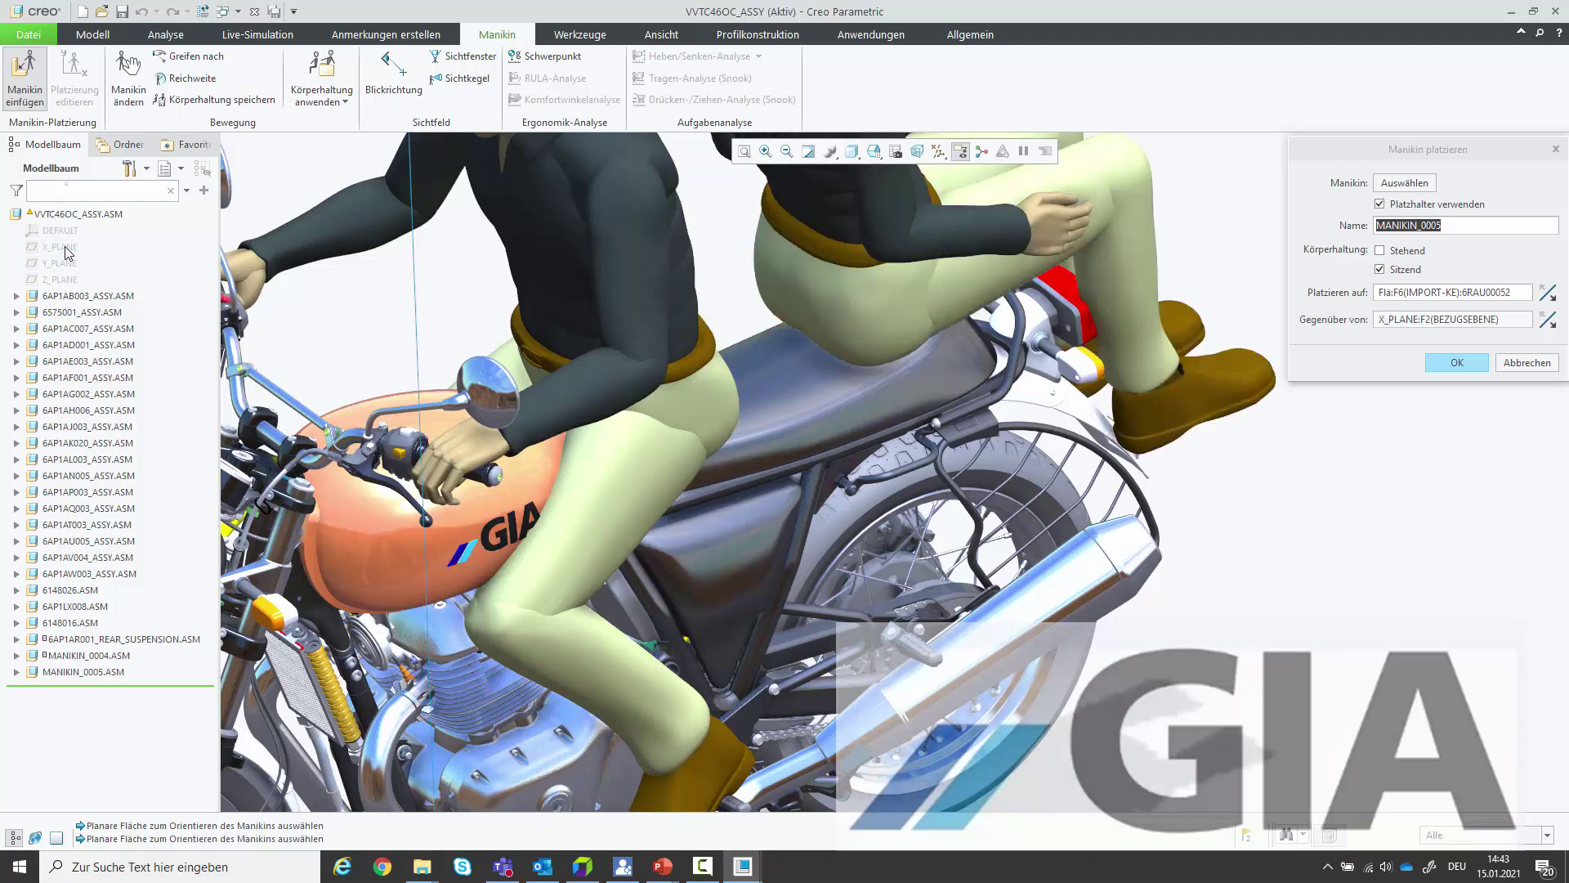
{"action": "left_click", "coordinate": [1546, 321]}
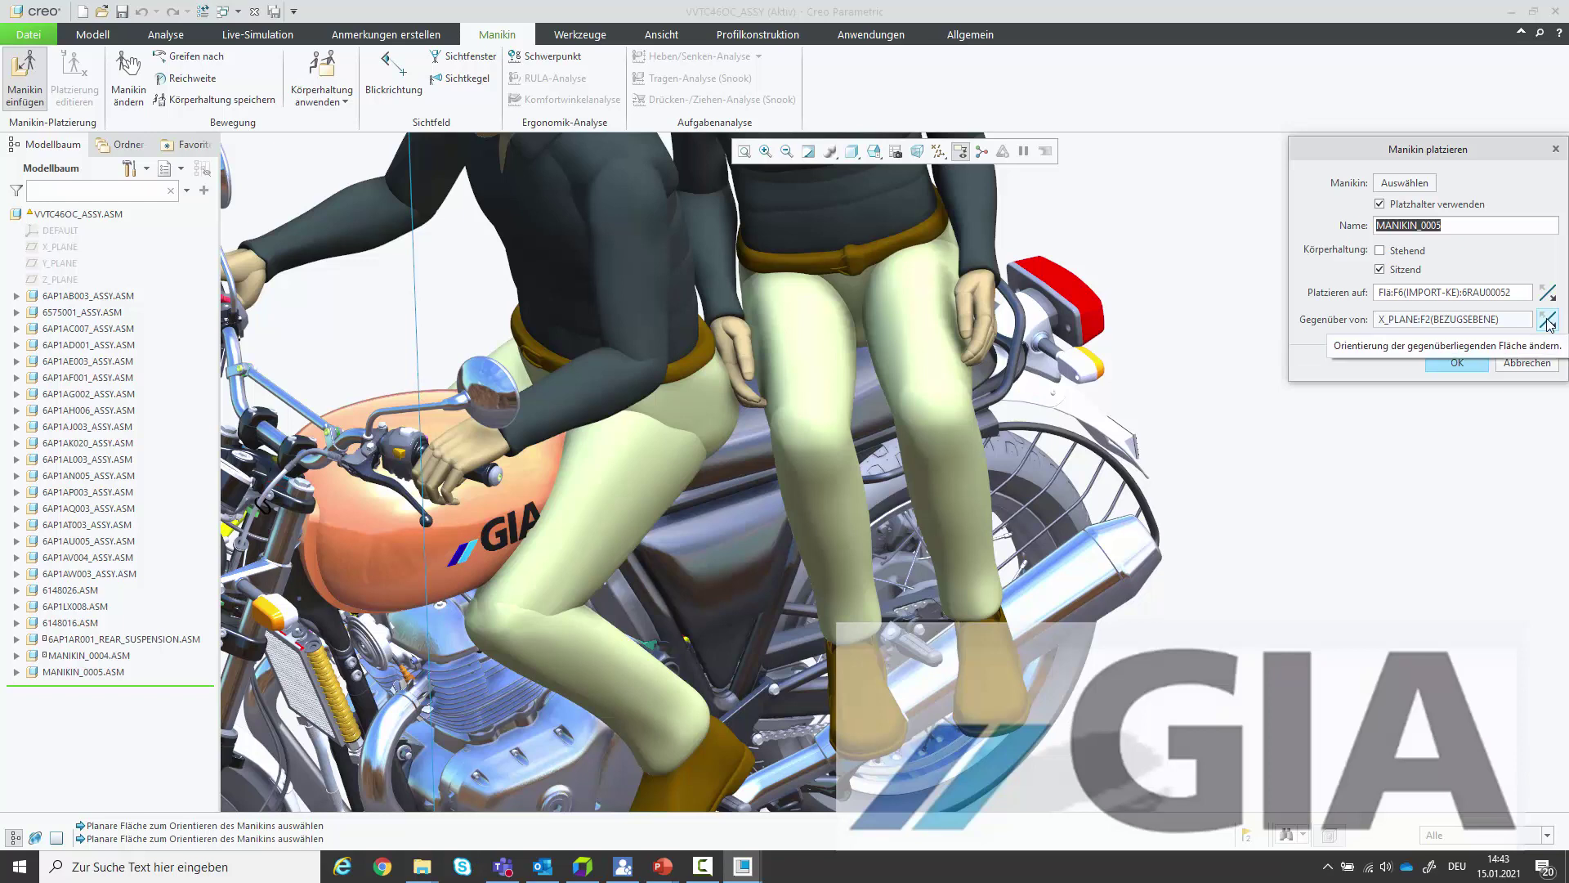
{"action": "left_click", "coordinate": [1548, 320]}
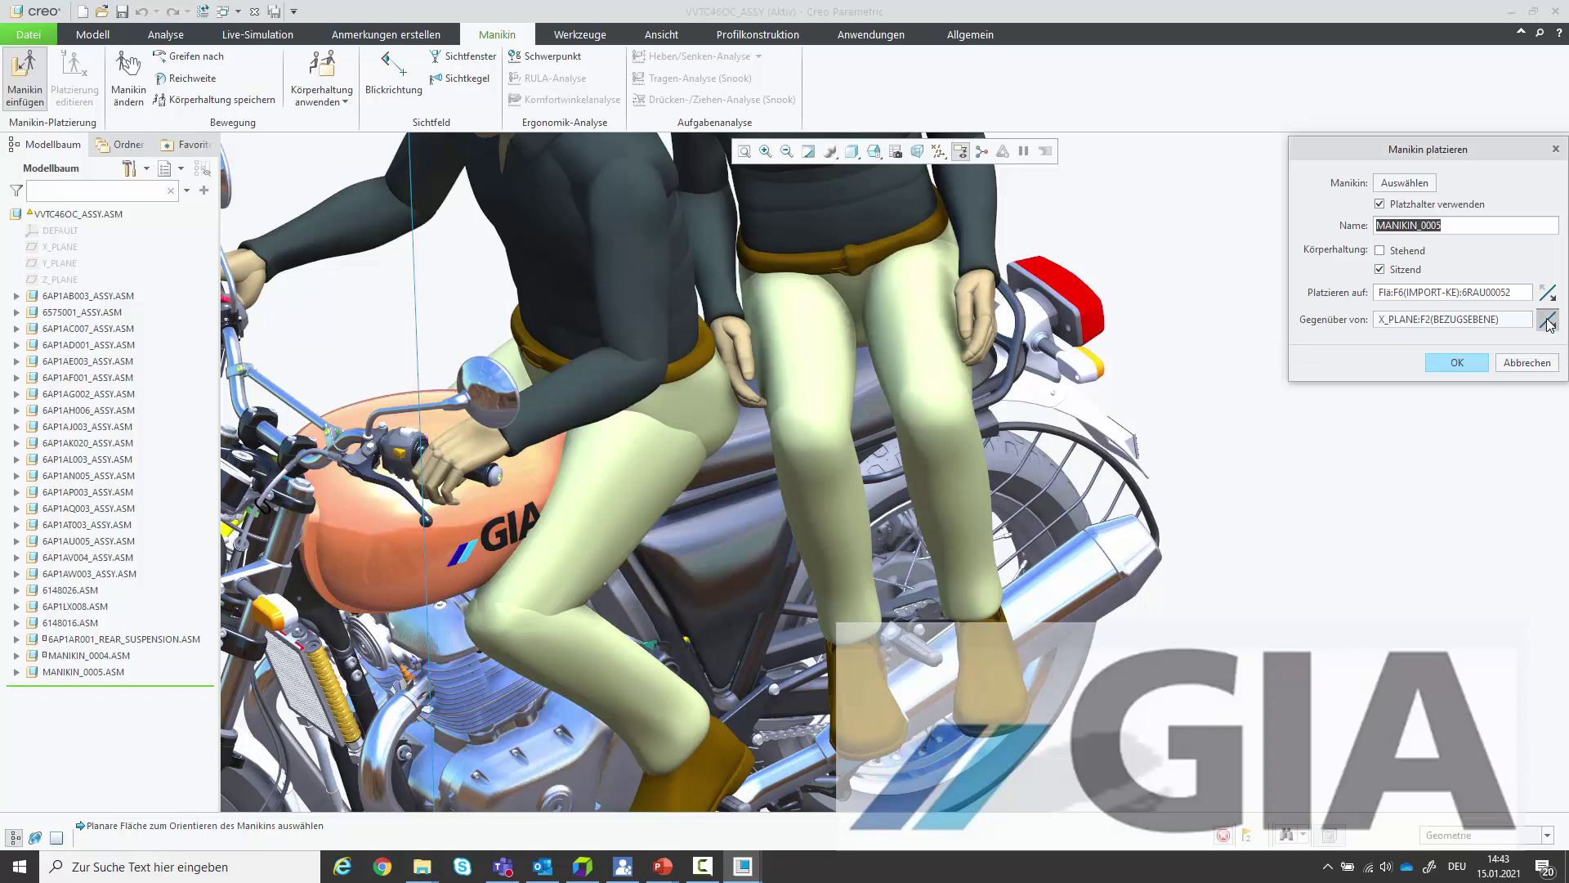
{"action": "left_click", "coordinate": [1548, 321]}
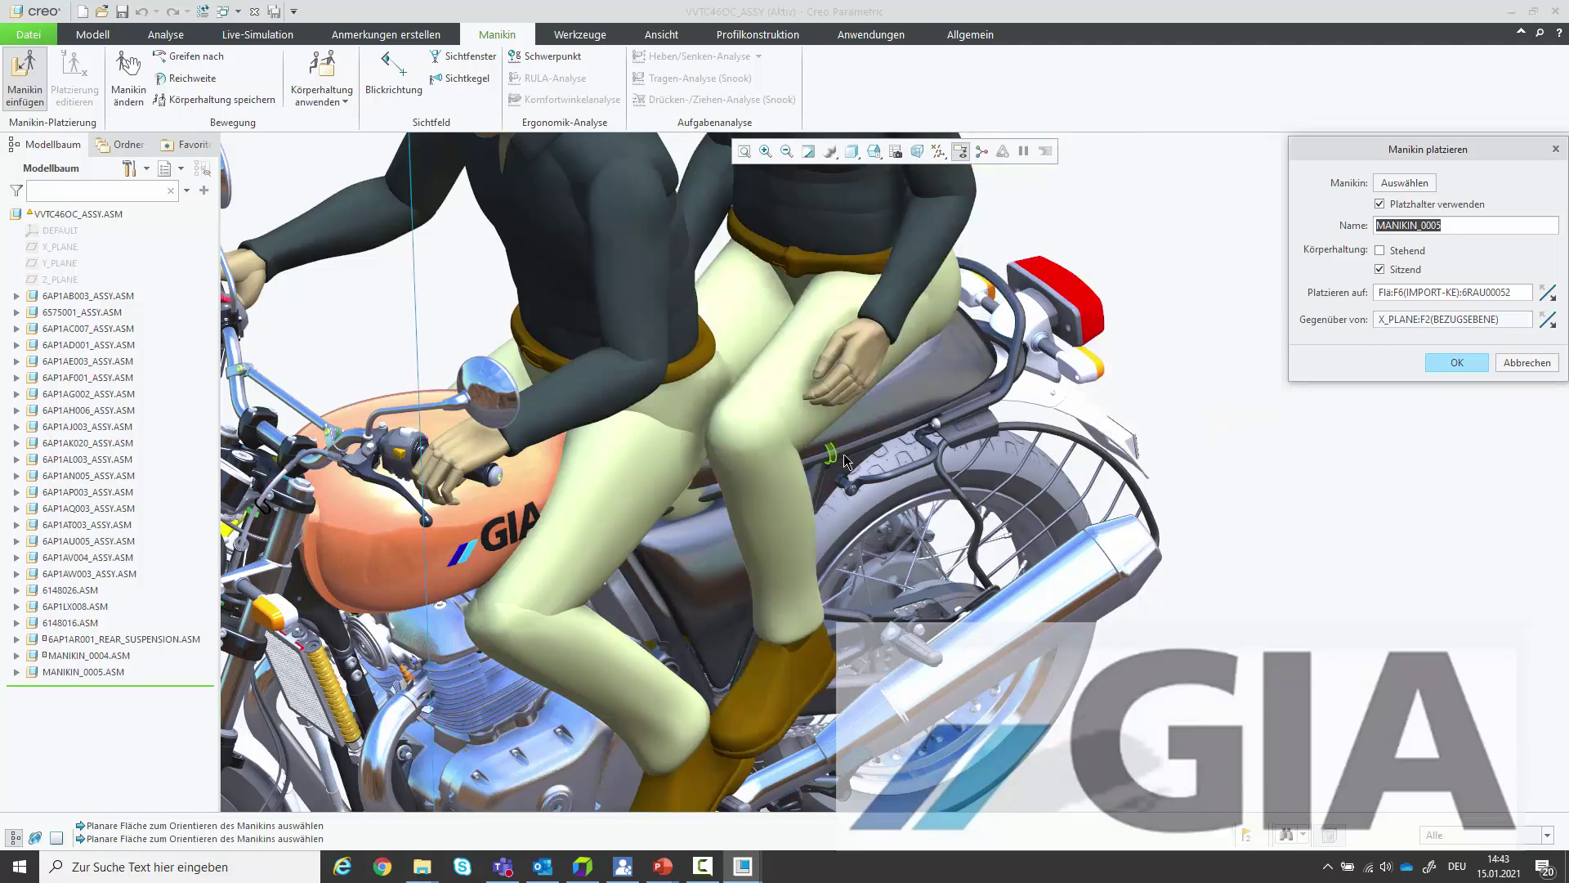
{"action": "scroll", "coordinate": [845, 464], "scroll_direction": "up", "scroll_amount": 3}
{"action": "scroll", "coordinate": [845, 463], "scroll_direction": "up", "scroll_amount": 2}
{"action": "scroll", "coordinate": [845, 463], "scroll_direction": "up", "scroll_amount": 2}
{"action": "middle_click_drag", "start_coordinate": [845, 463], "coordinate": [715, 429]}
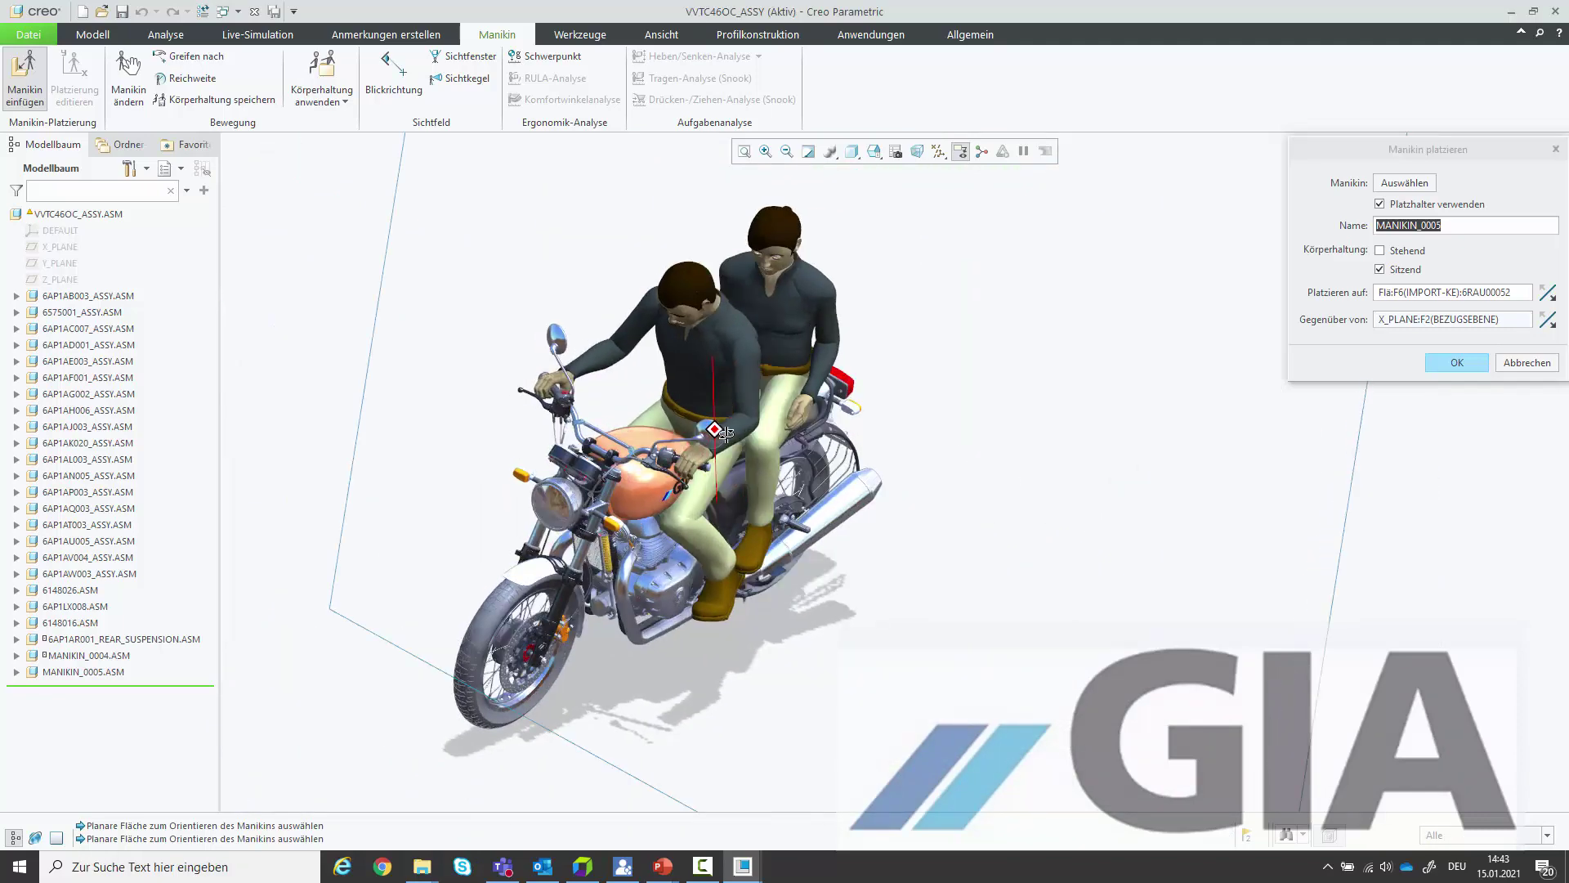
{"action": "scroll", "coordinate": [716, 429], "scroll_direction": "up", "scroll_amount": 1}
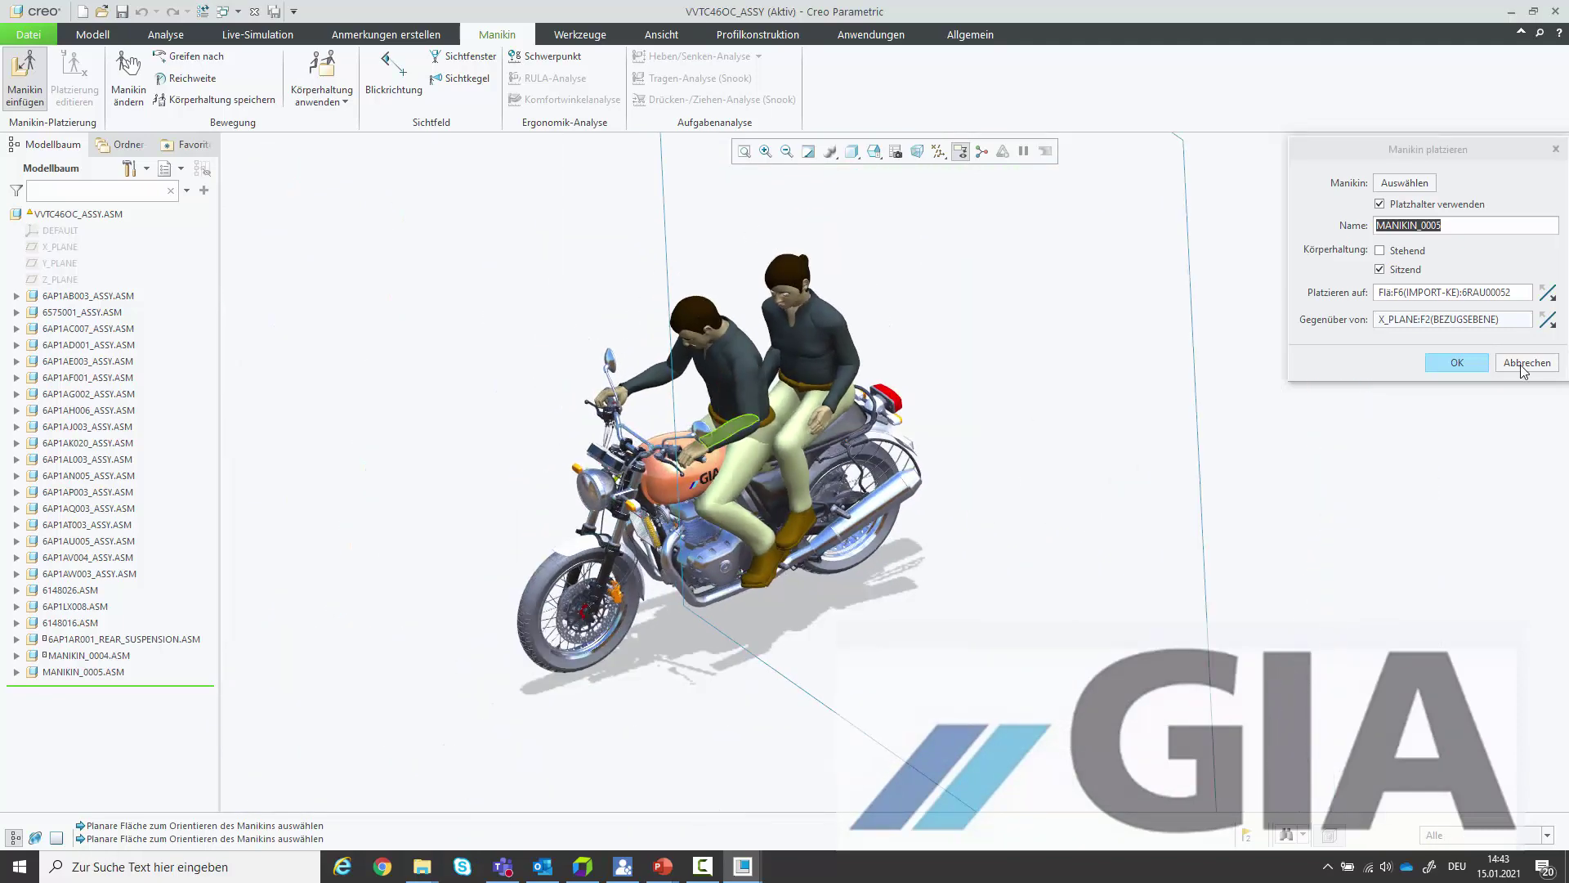
{"action": "left_click", "coordinate": [1457, 362]}
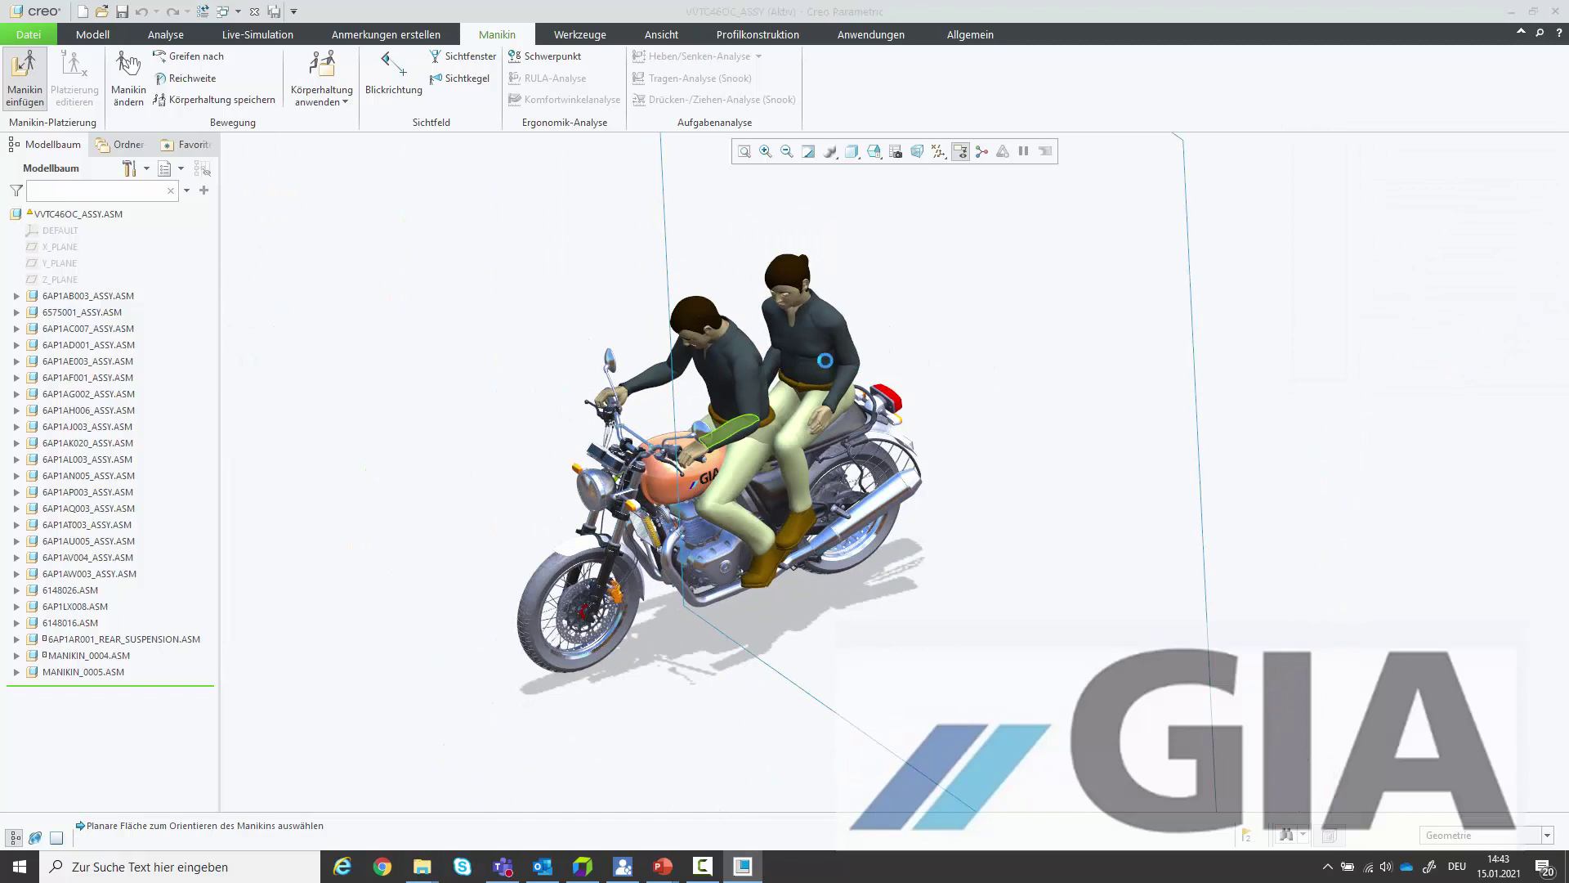
Step: Apply the sozius.mpd posture from the macro folder to the MANIKIN_0005 passenger
{"action": "left_click", "coordinate": [334, 104]}
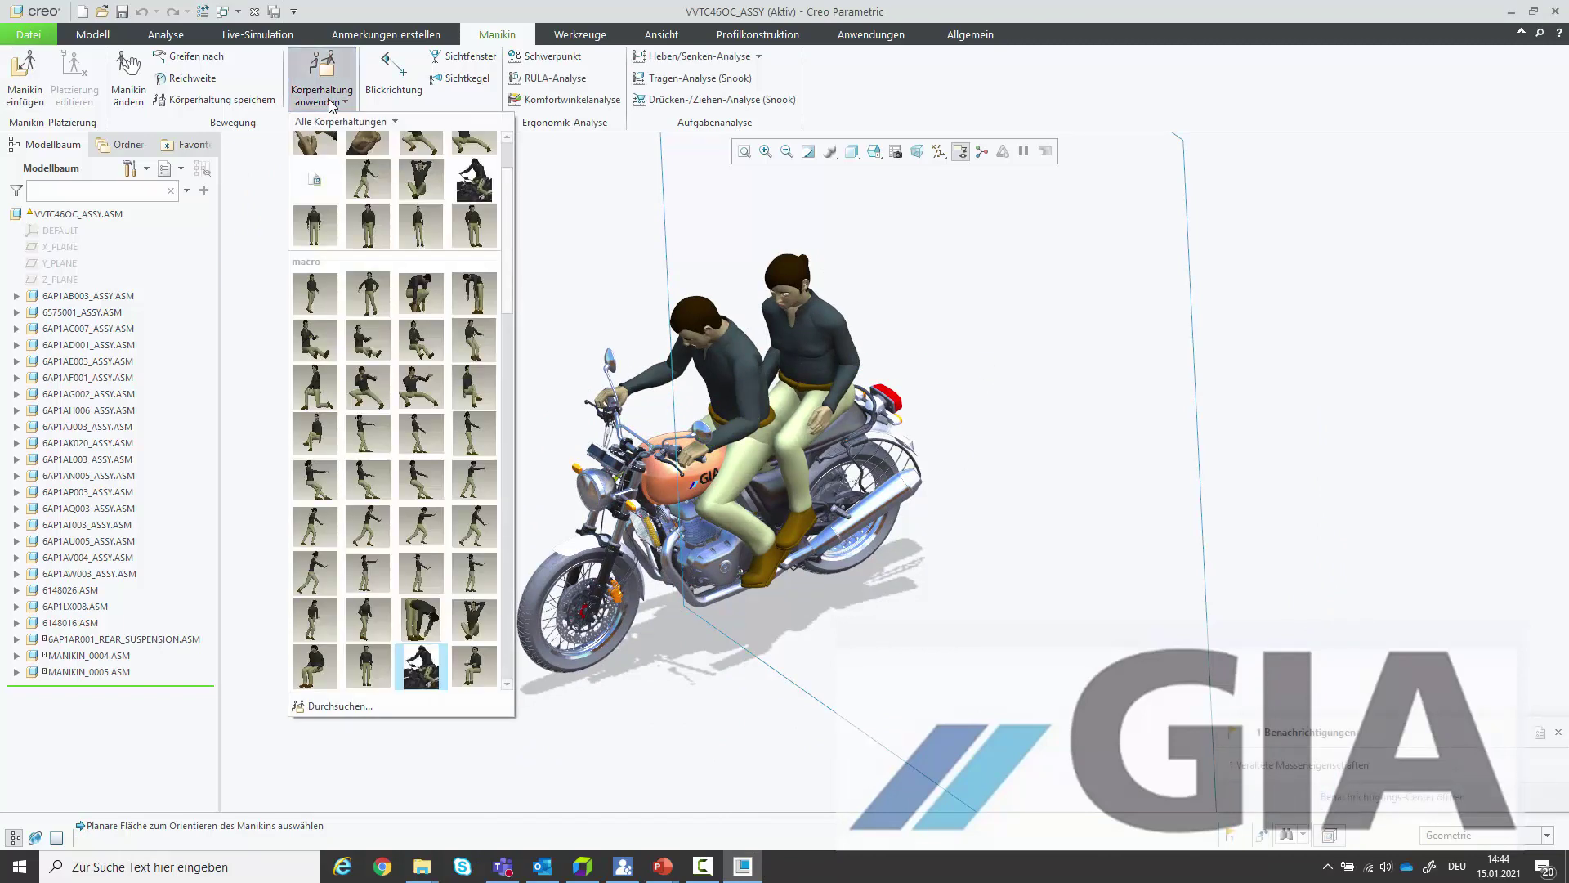
{"action": "scroll", "coordinate": [385, 271], "scroll_direction": "up", "scroll_amount": 2}
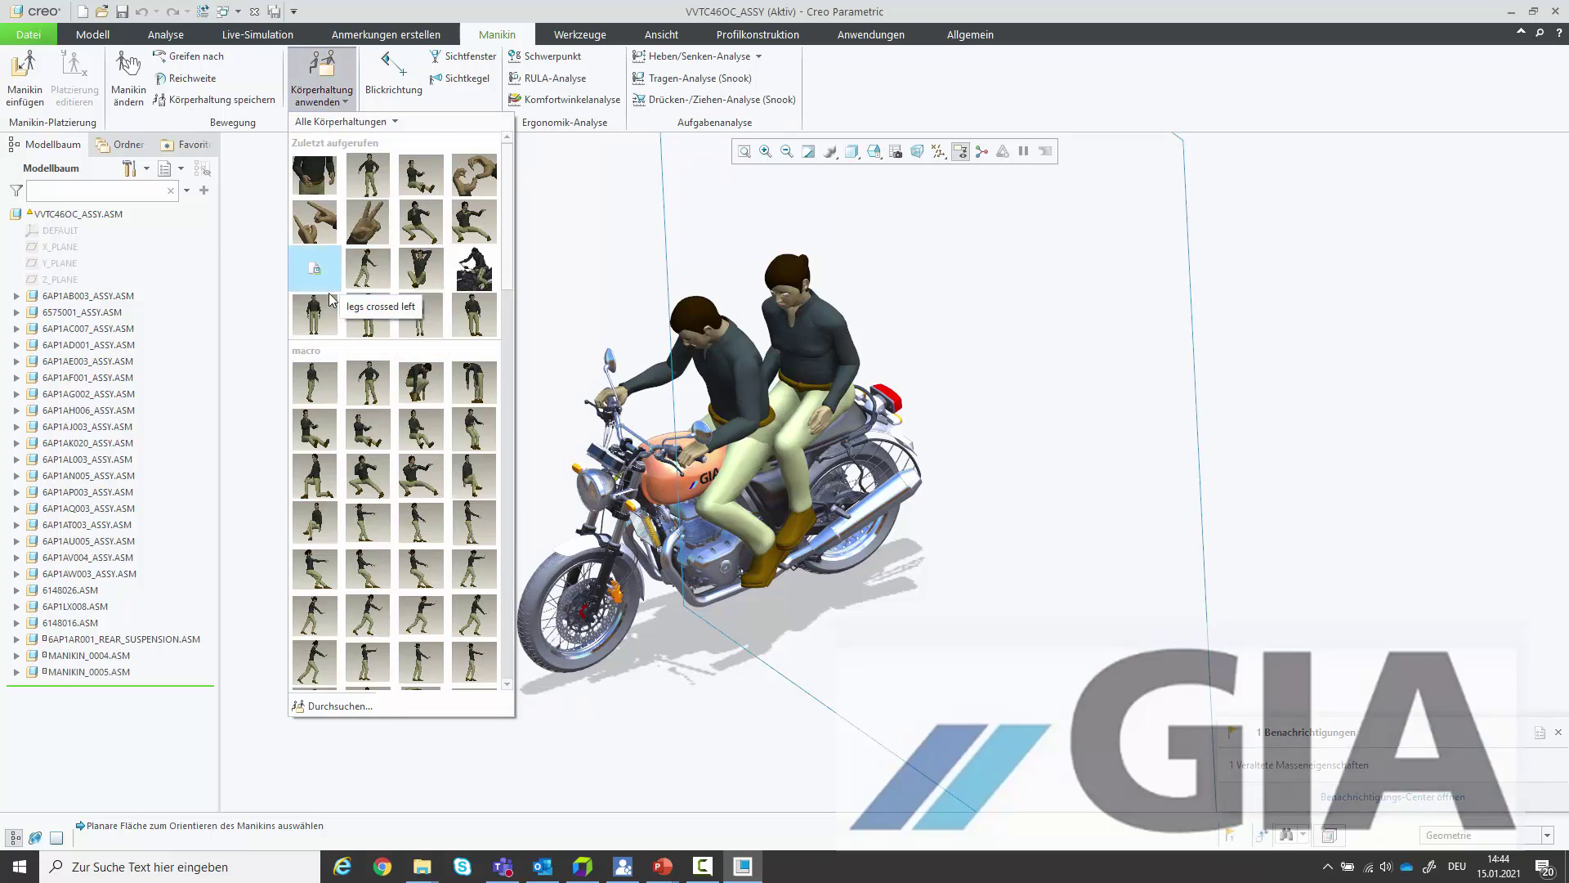
{"action": "scroll", "coordinate": [449, 445], "scroll_direction": "down", "scroll_amount": 10}
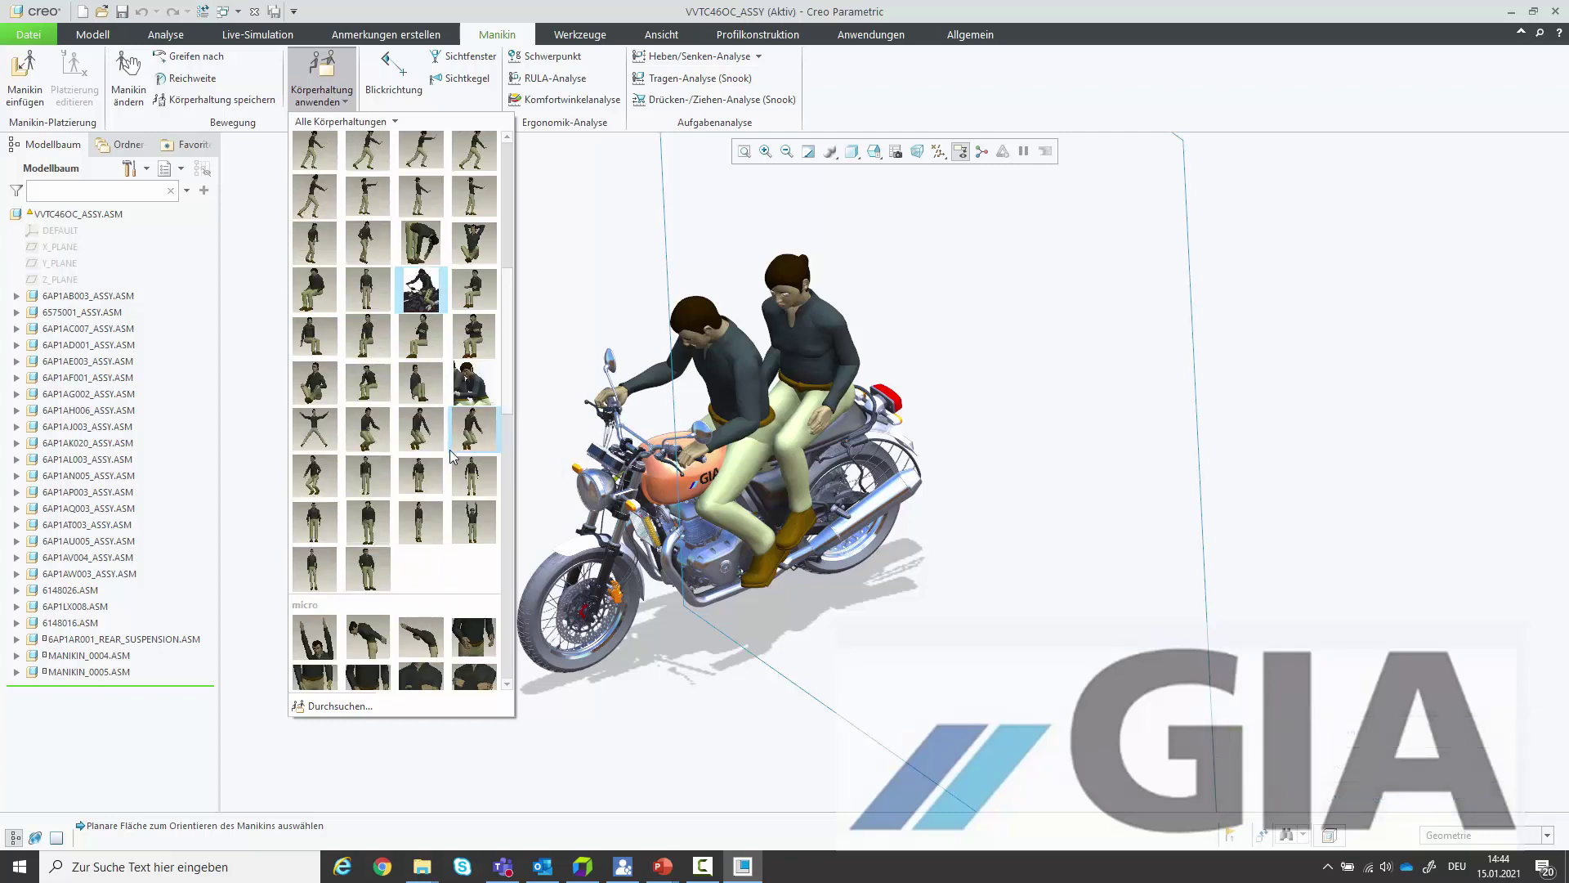
{"action": "scroll", "coordinate": [420, 521], "scroll_direction": "down", "scroll_amount": 1}
{"action": "left_click", "coordinate": [353, 708]}
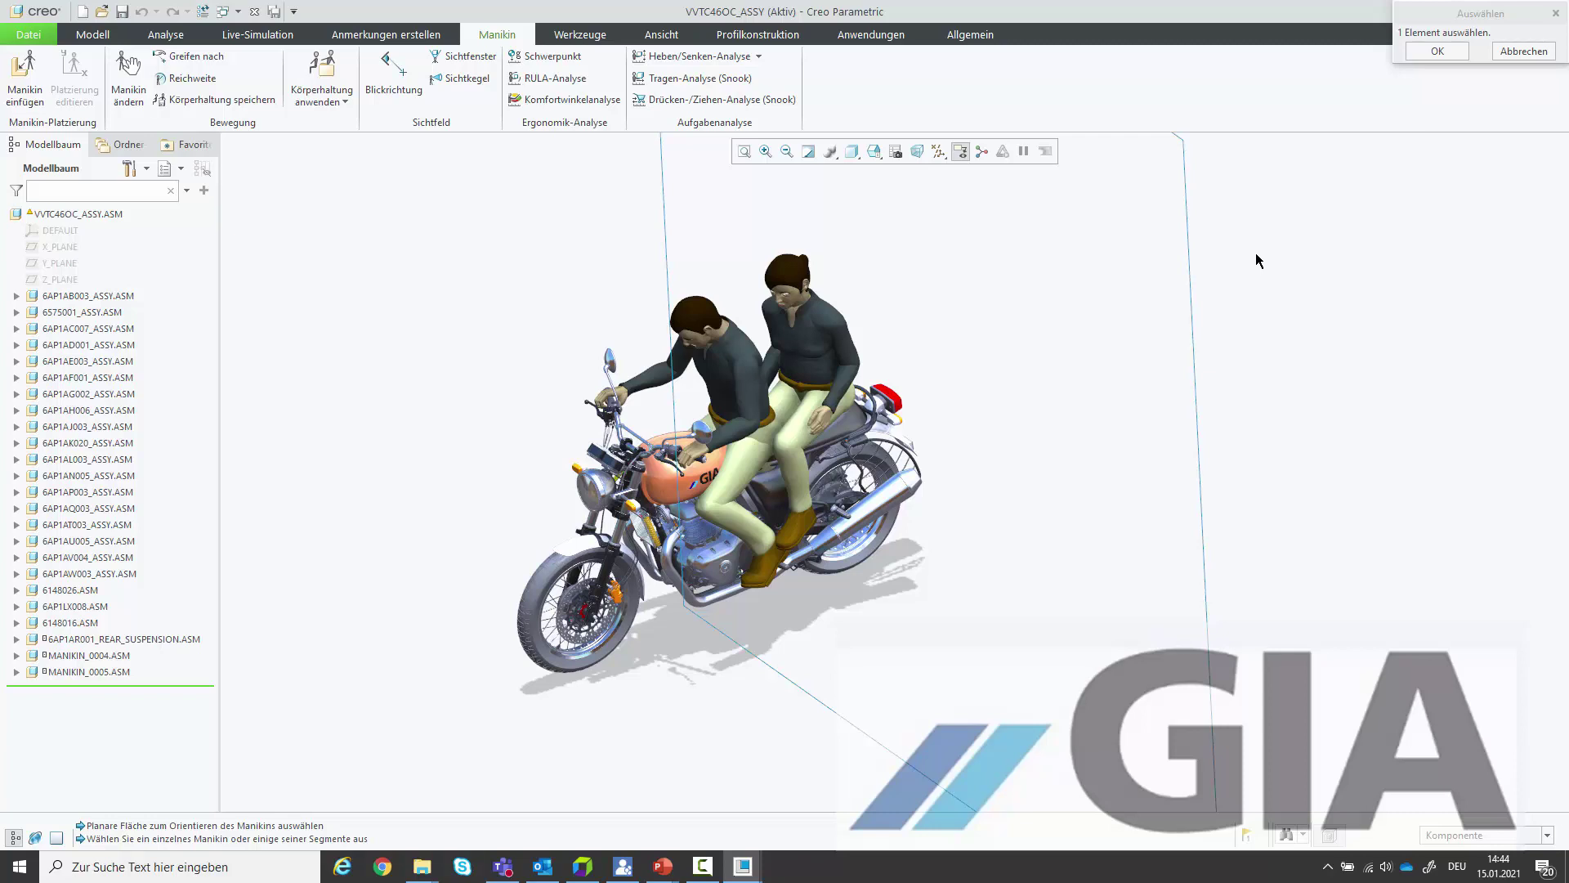
{"action": "left_click", "coordinate": [830, 320]}
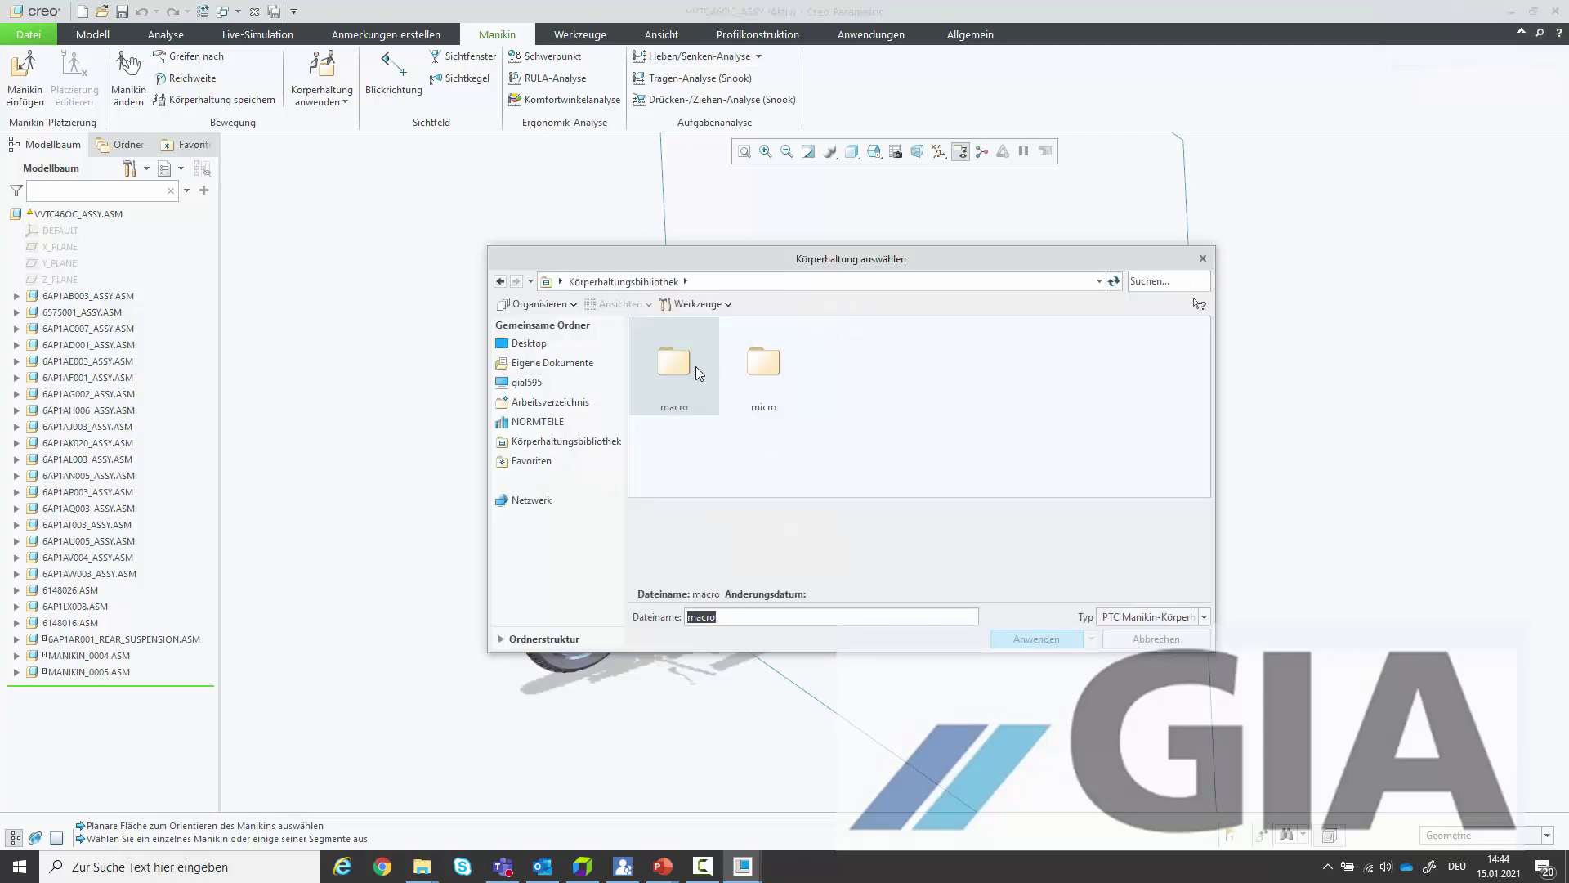
{"action": "left_click", "coordinate": [675, 369]}
{"action": "double_click", "coordinate": [675, 370]}
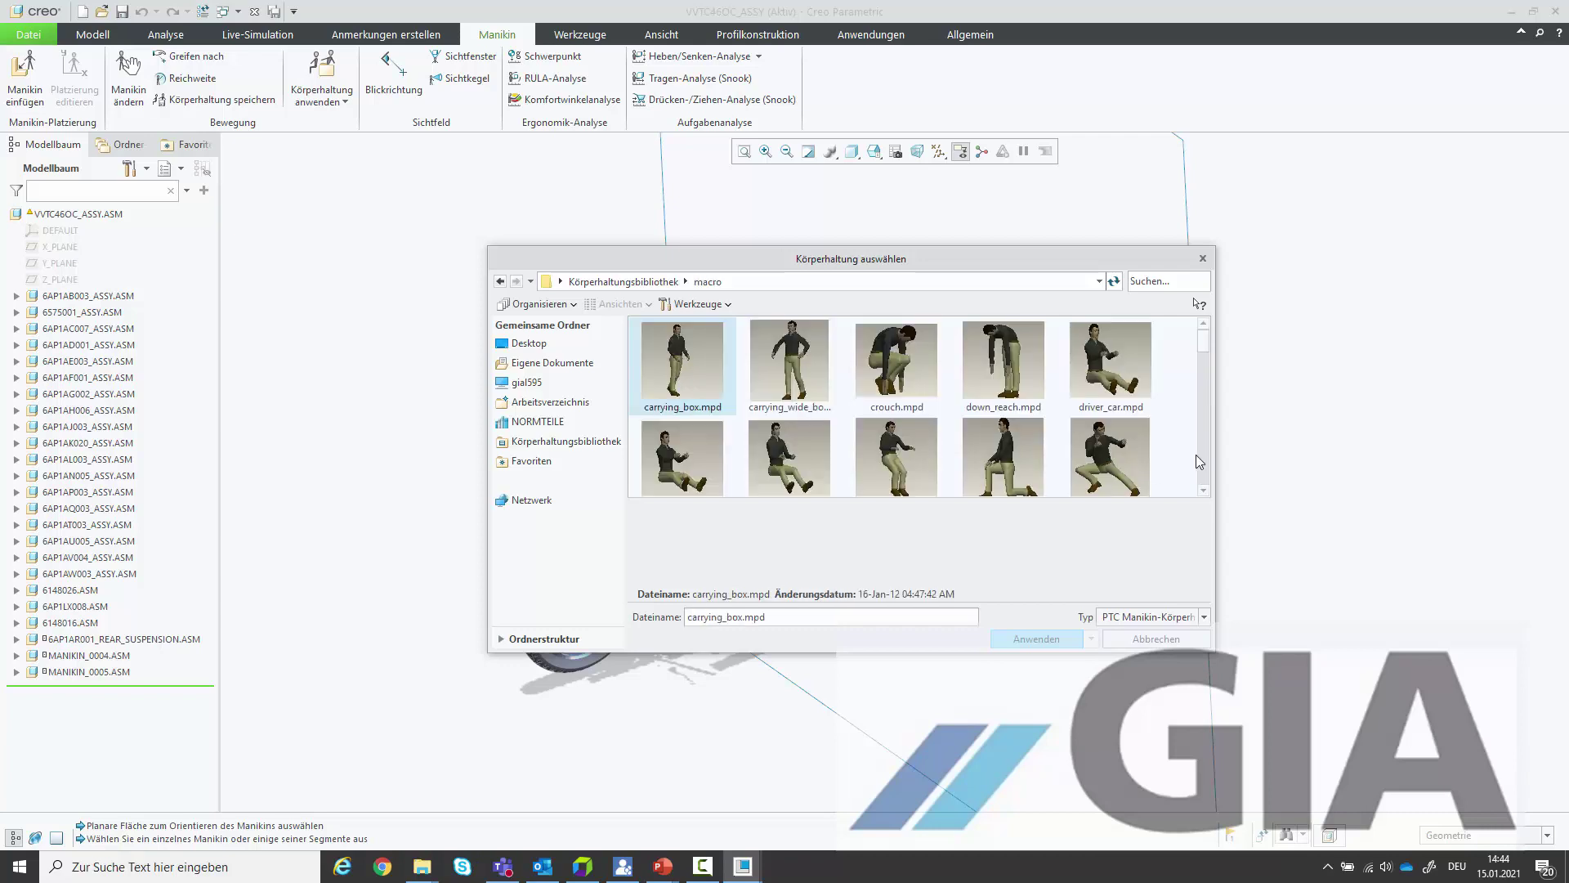
{"action": "left_click_drag", "start_coordinate": [1204, 348], "coordinate": [1196, 449]}
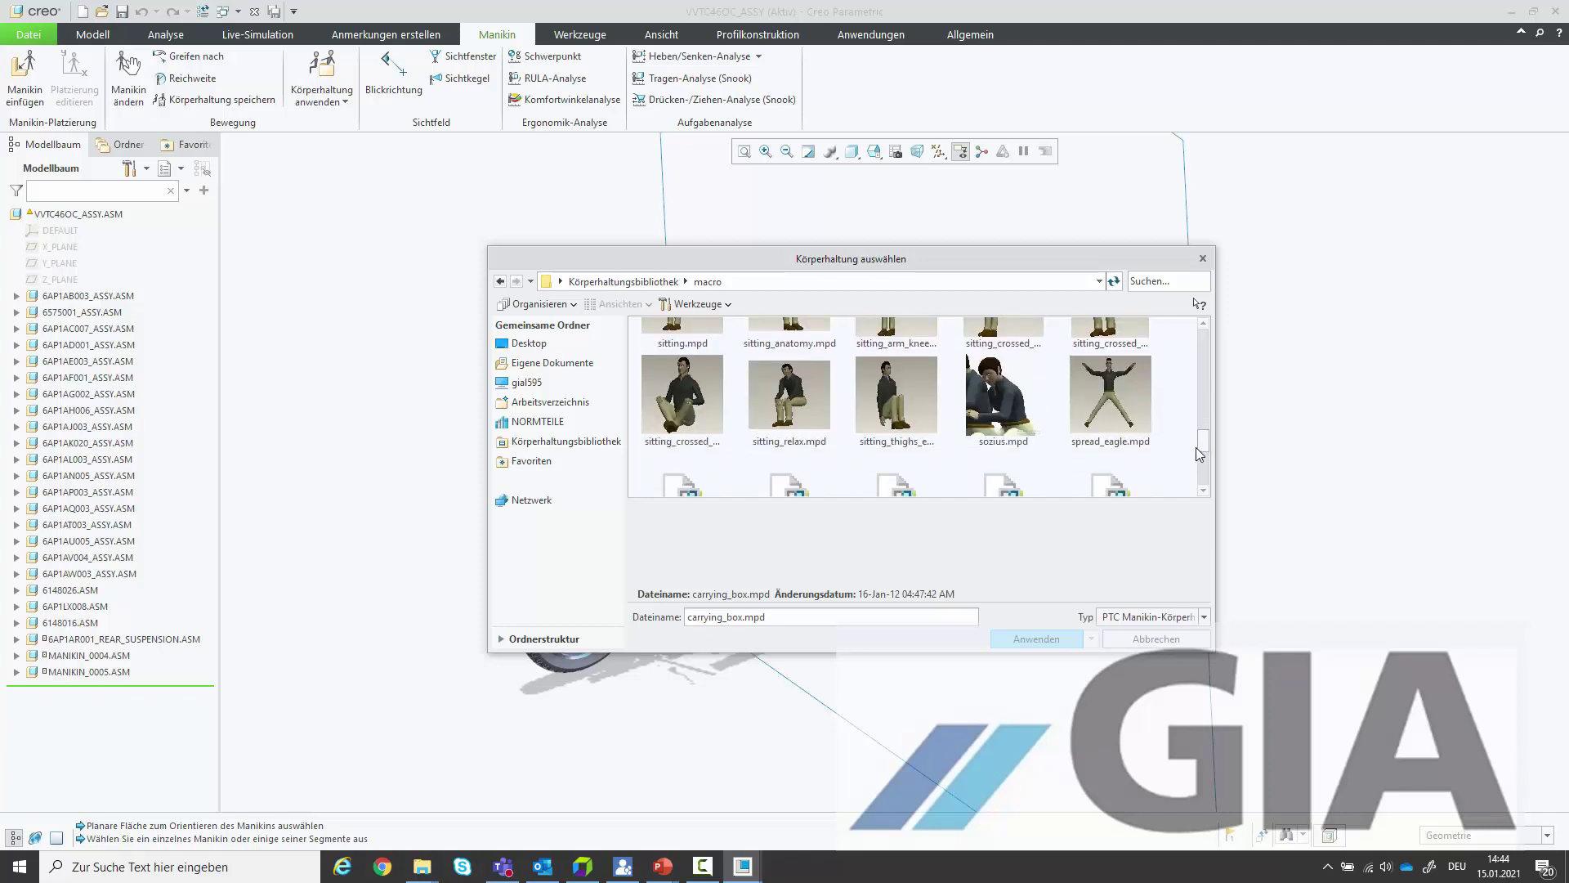
{"action": "left_click", "coordinate": [1020, 409]}
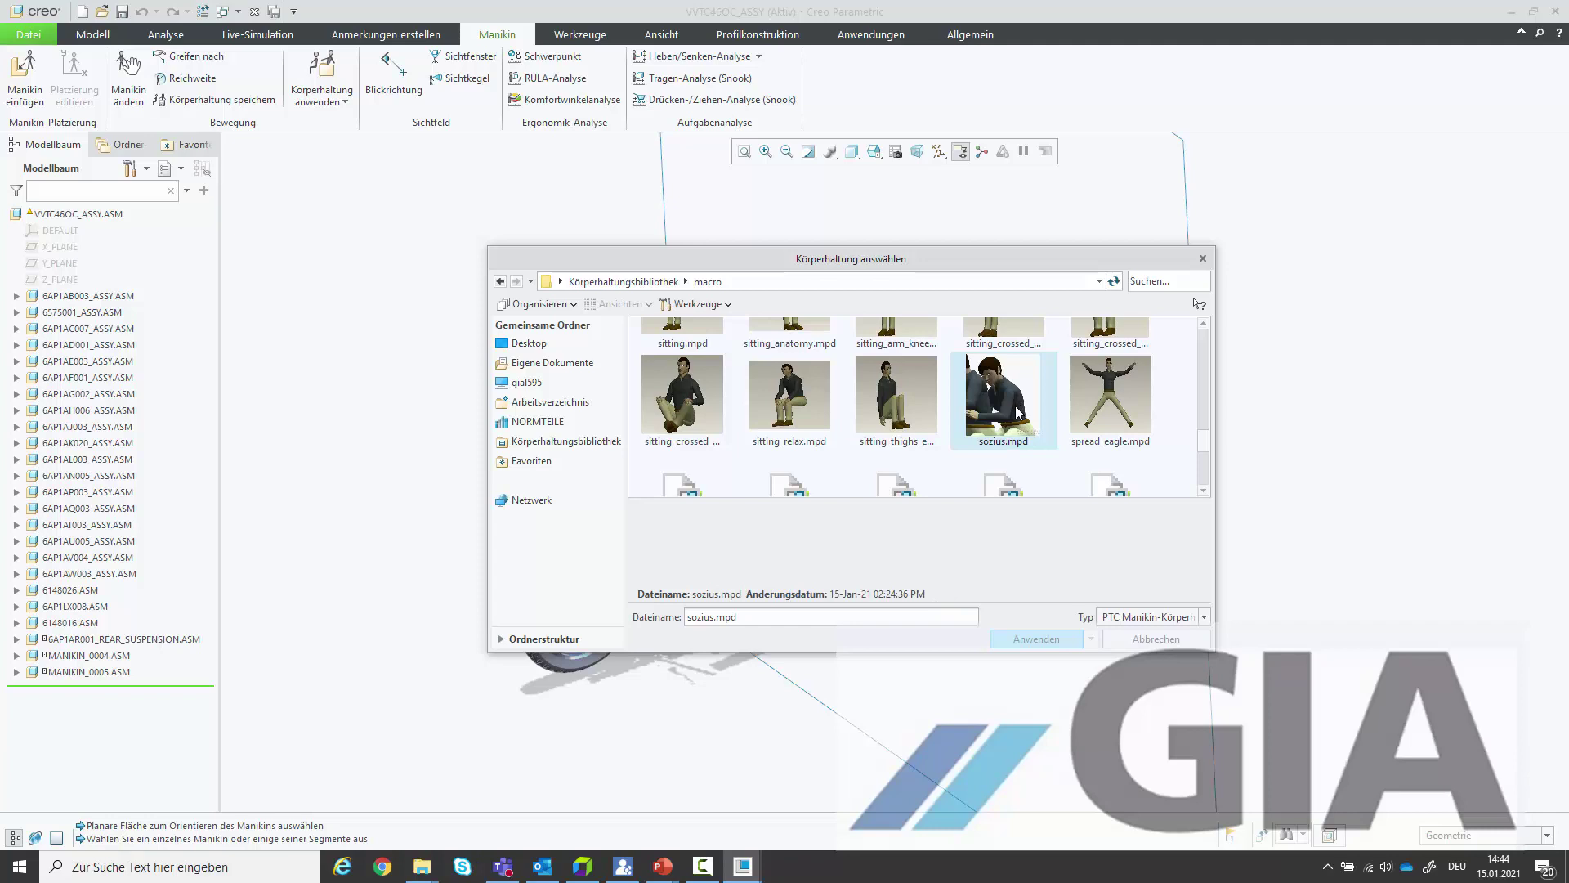
{"action": "left_click", "coordinate": [1035, 639]}
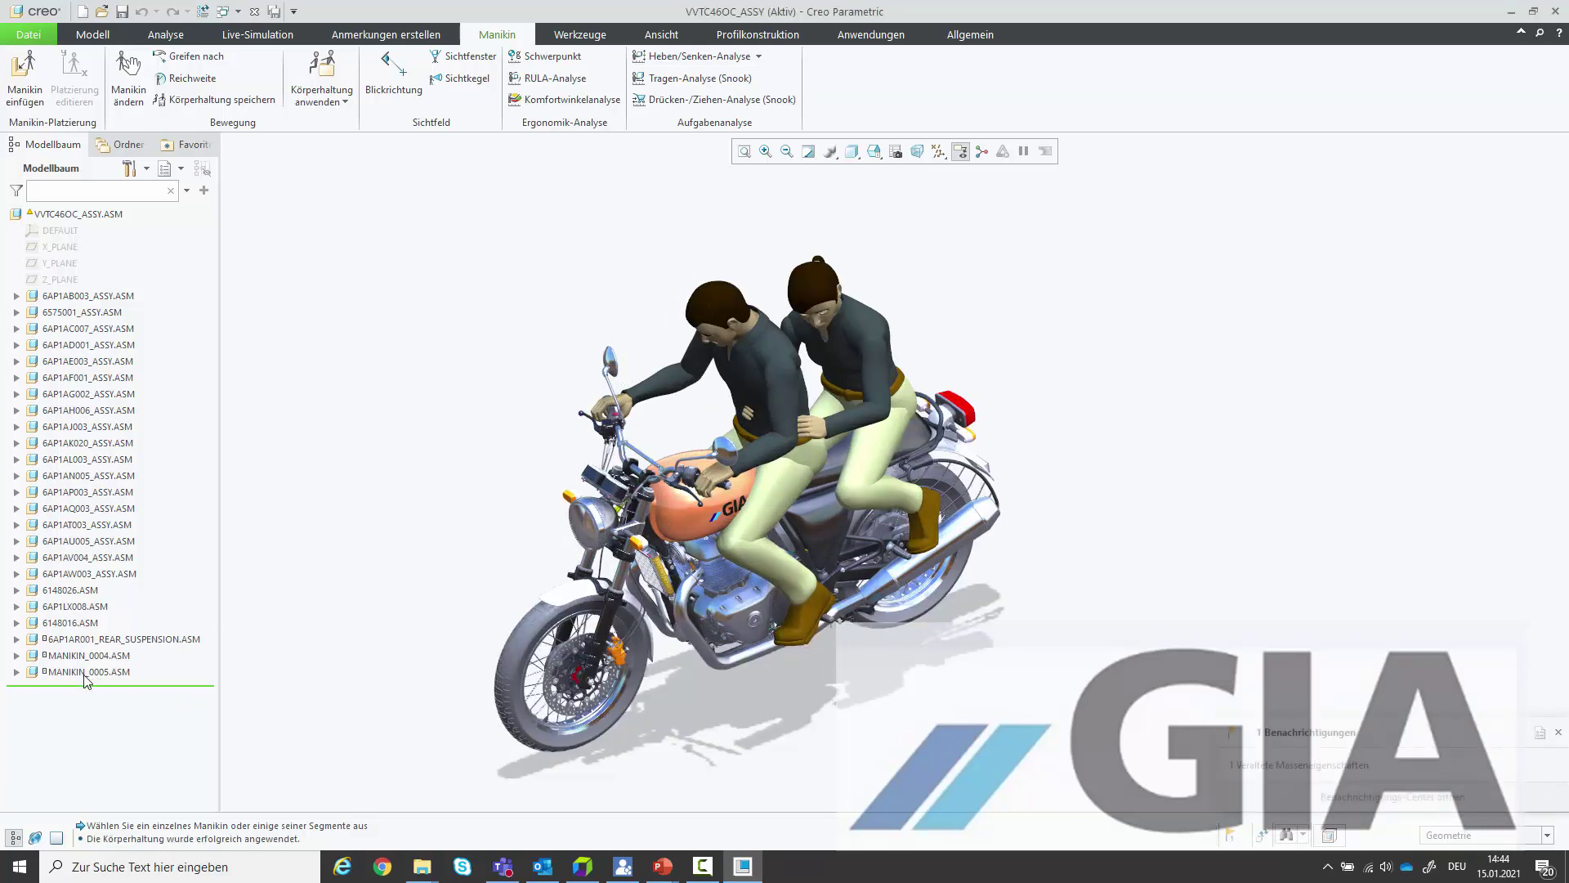
Step: Edit MANIKIN_0005's placement, reselect X_PLANE as the Gegenüber von reference, and confirm
{"action": "left_click", "coordinate": [86, 671]}
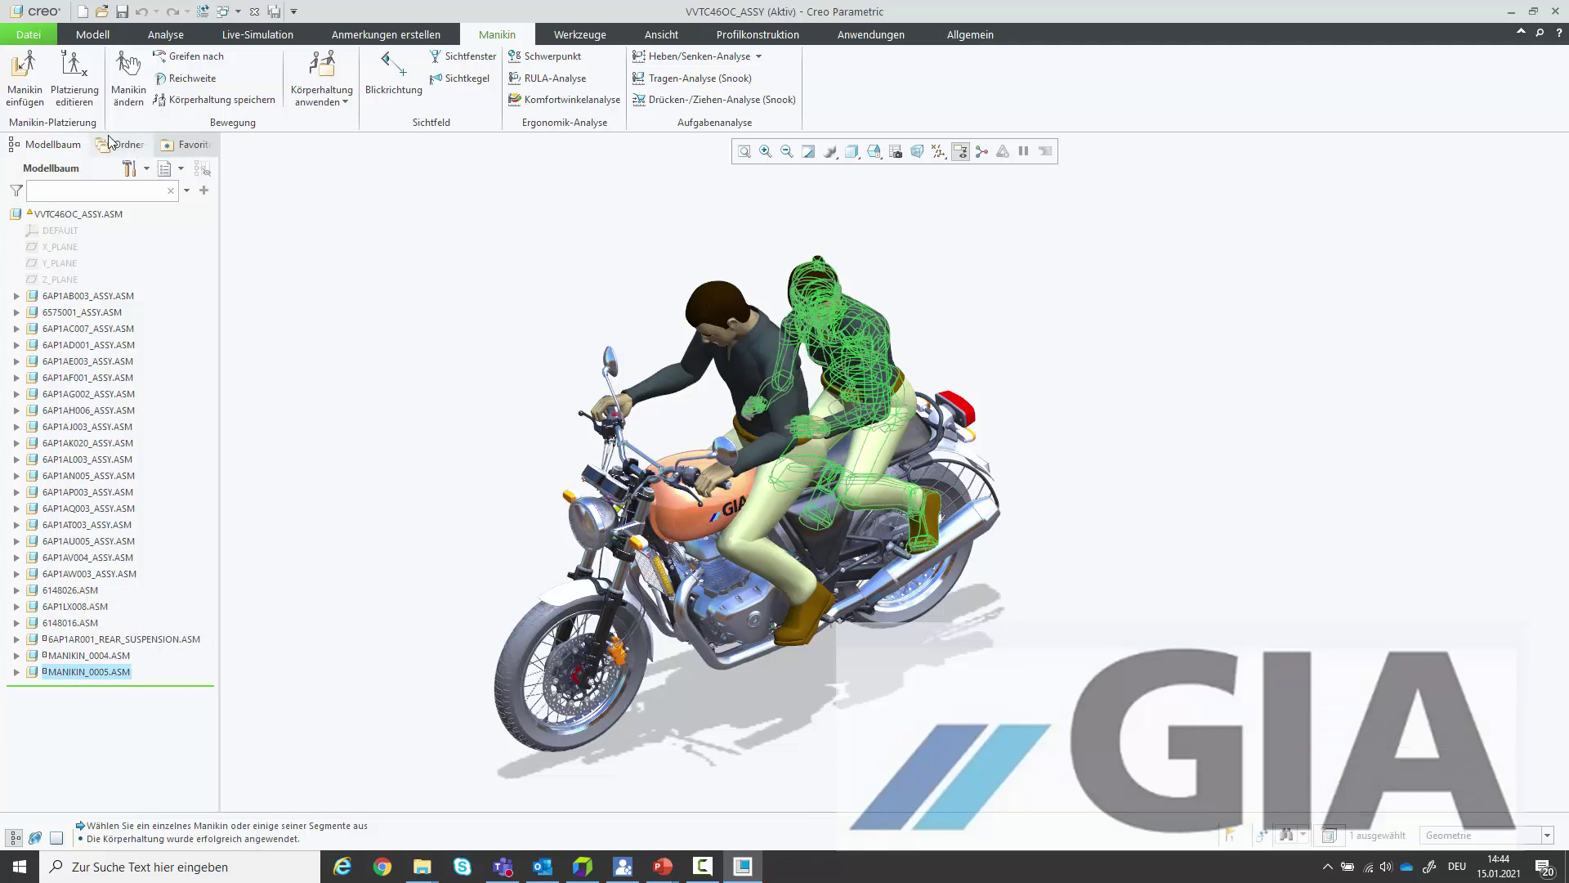
{"action": "left_click", "coordinate": [74, 99]}
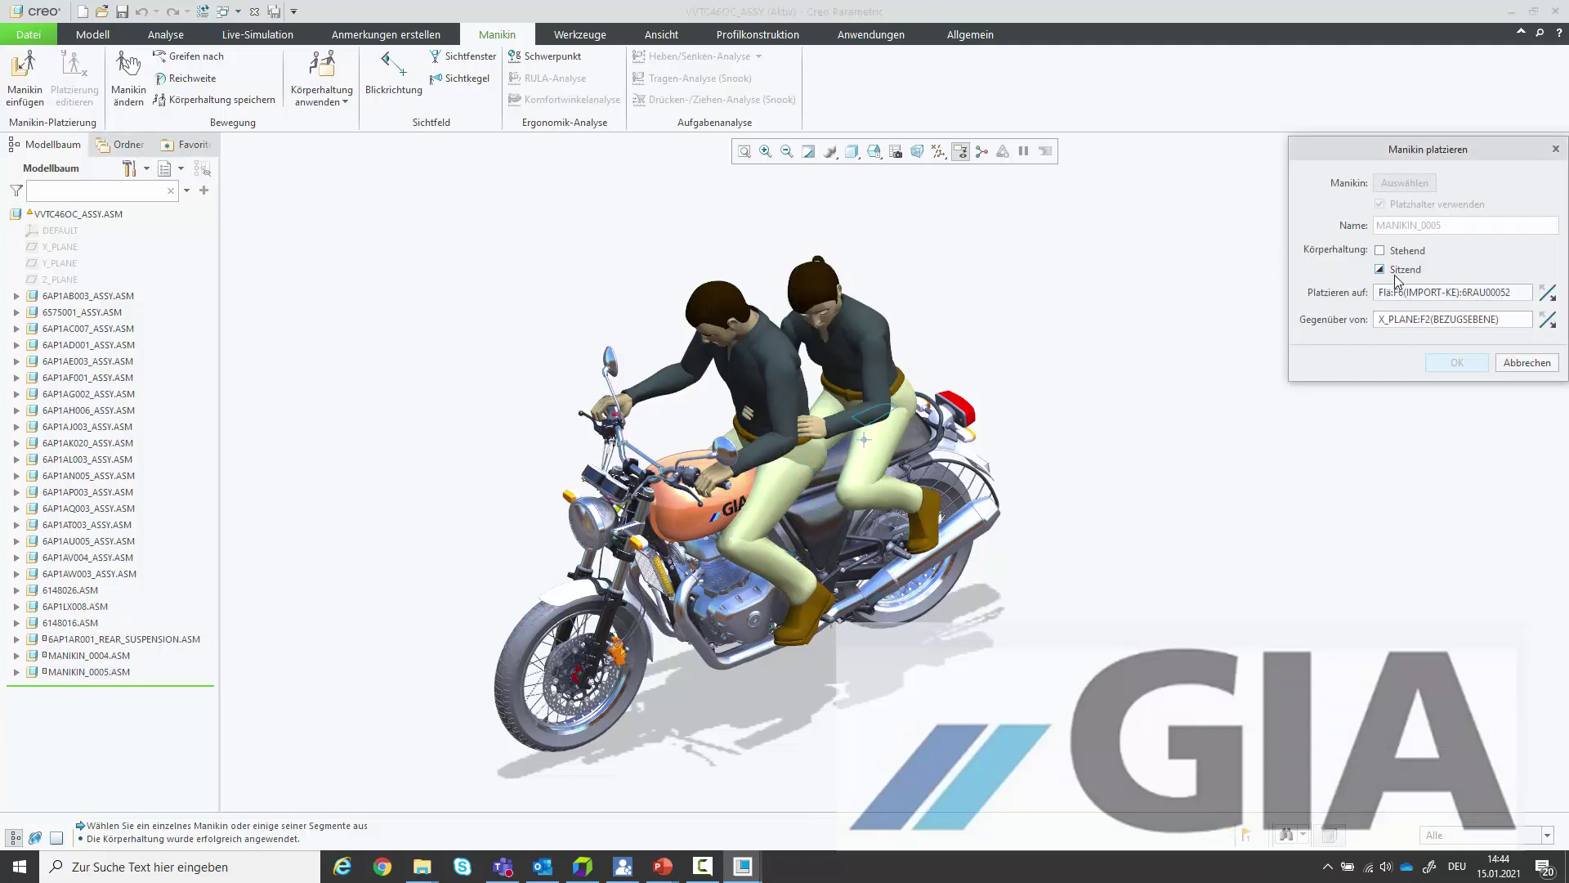
{"action": "left_click", "coordinate": [1497, 322]}
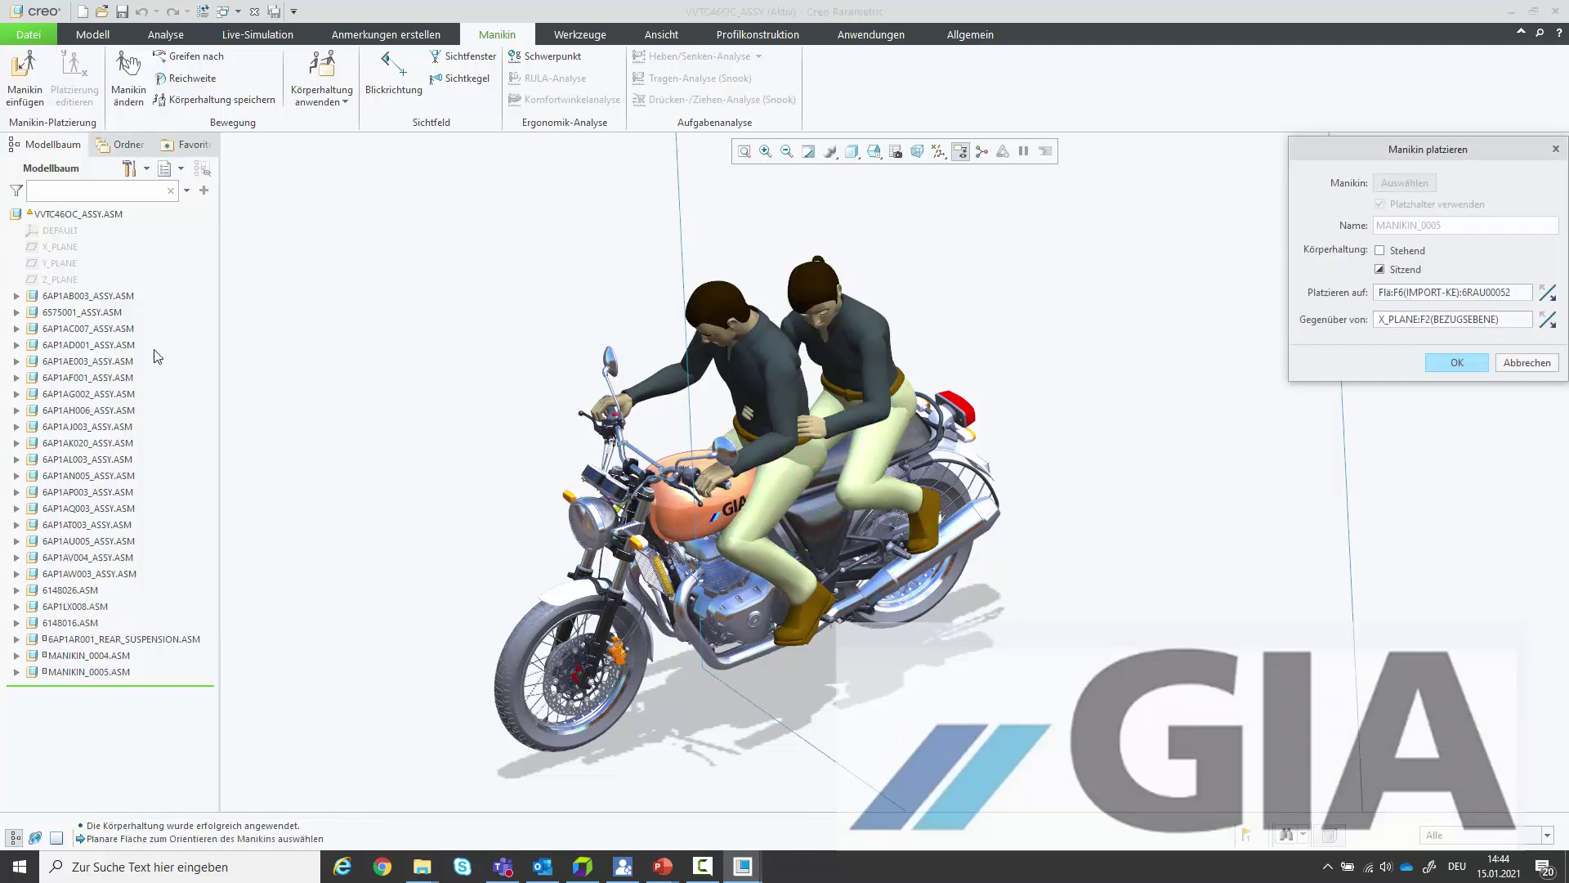
{"action": "left_click", "coordinate": [62, 246]}
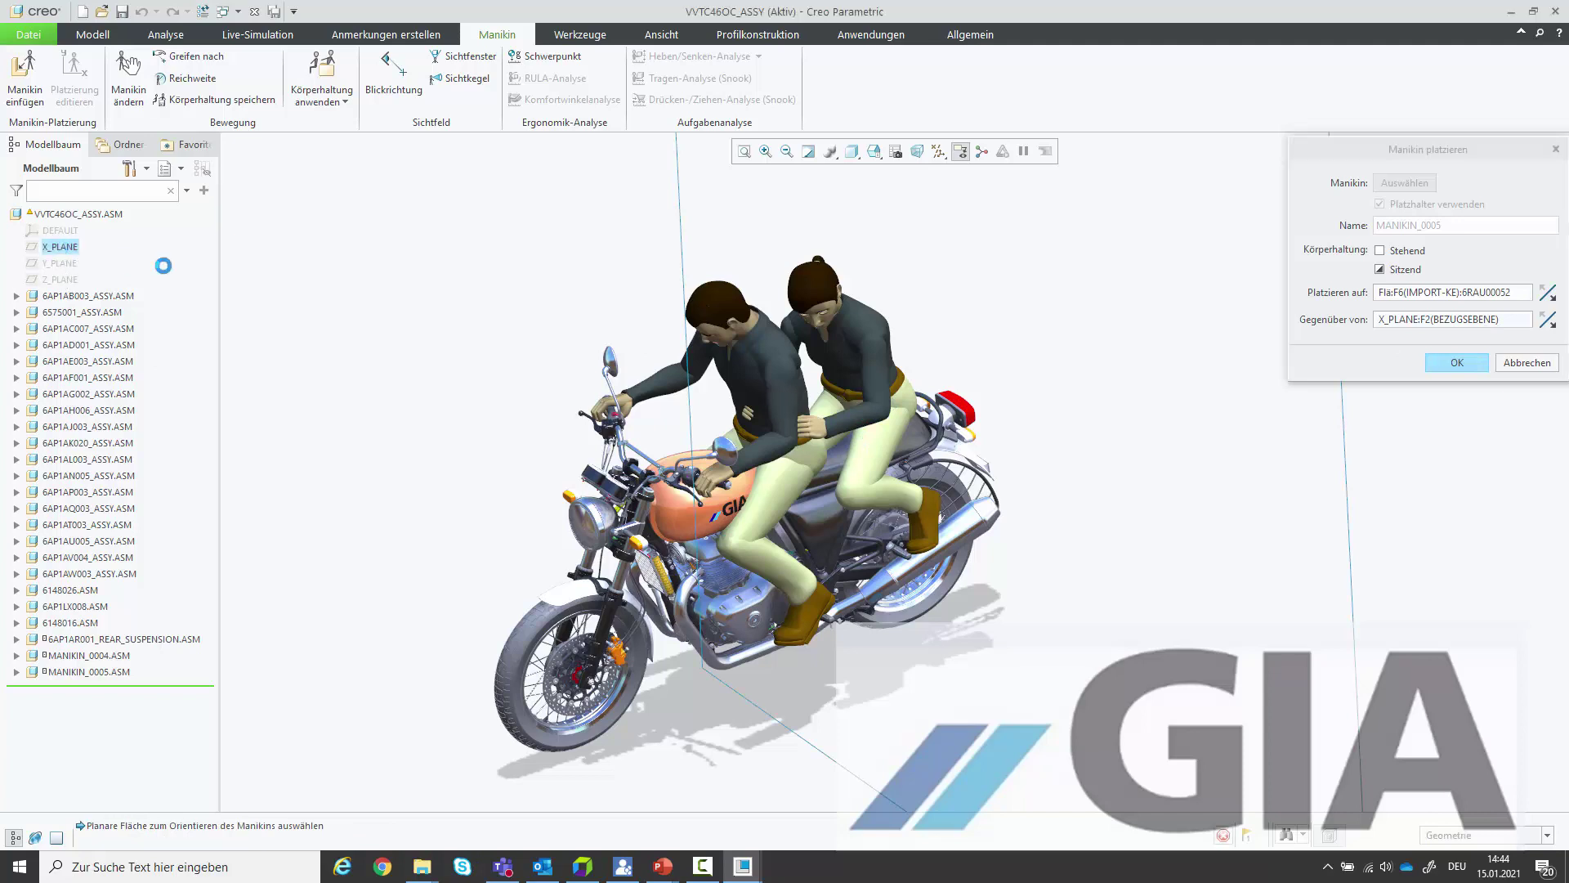
{"action": "left_click", "coordinate": [1455, 361]}
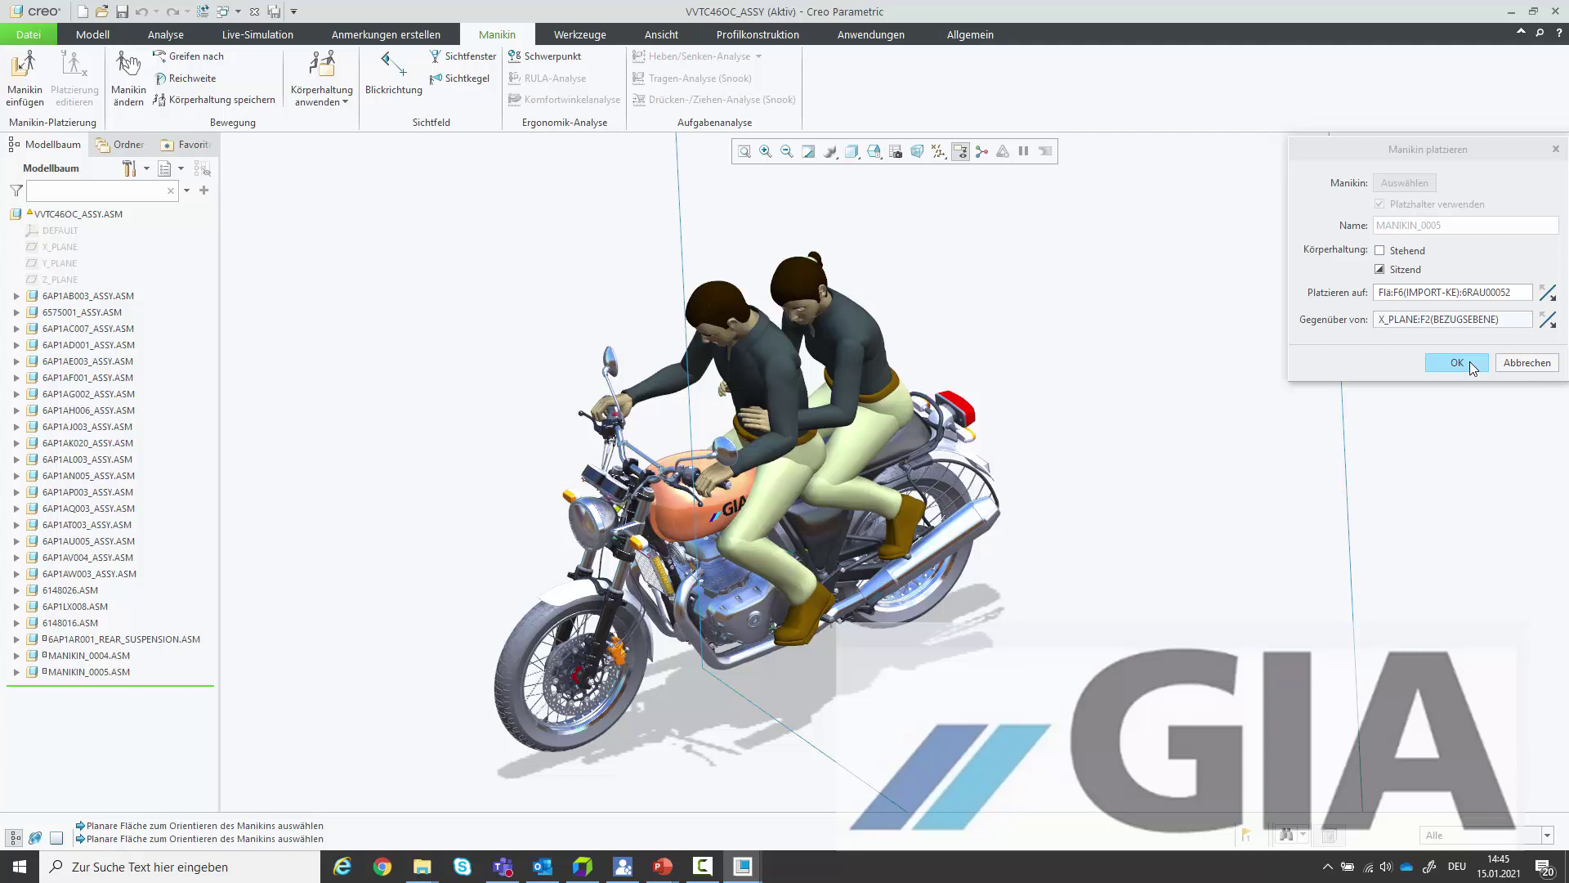
{"action": "left_click", "coordinate": [1469, 362]}
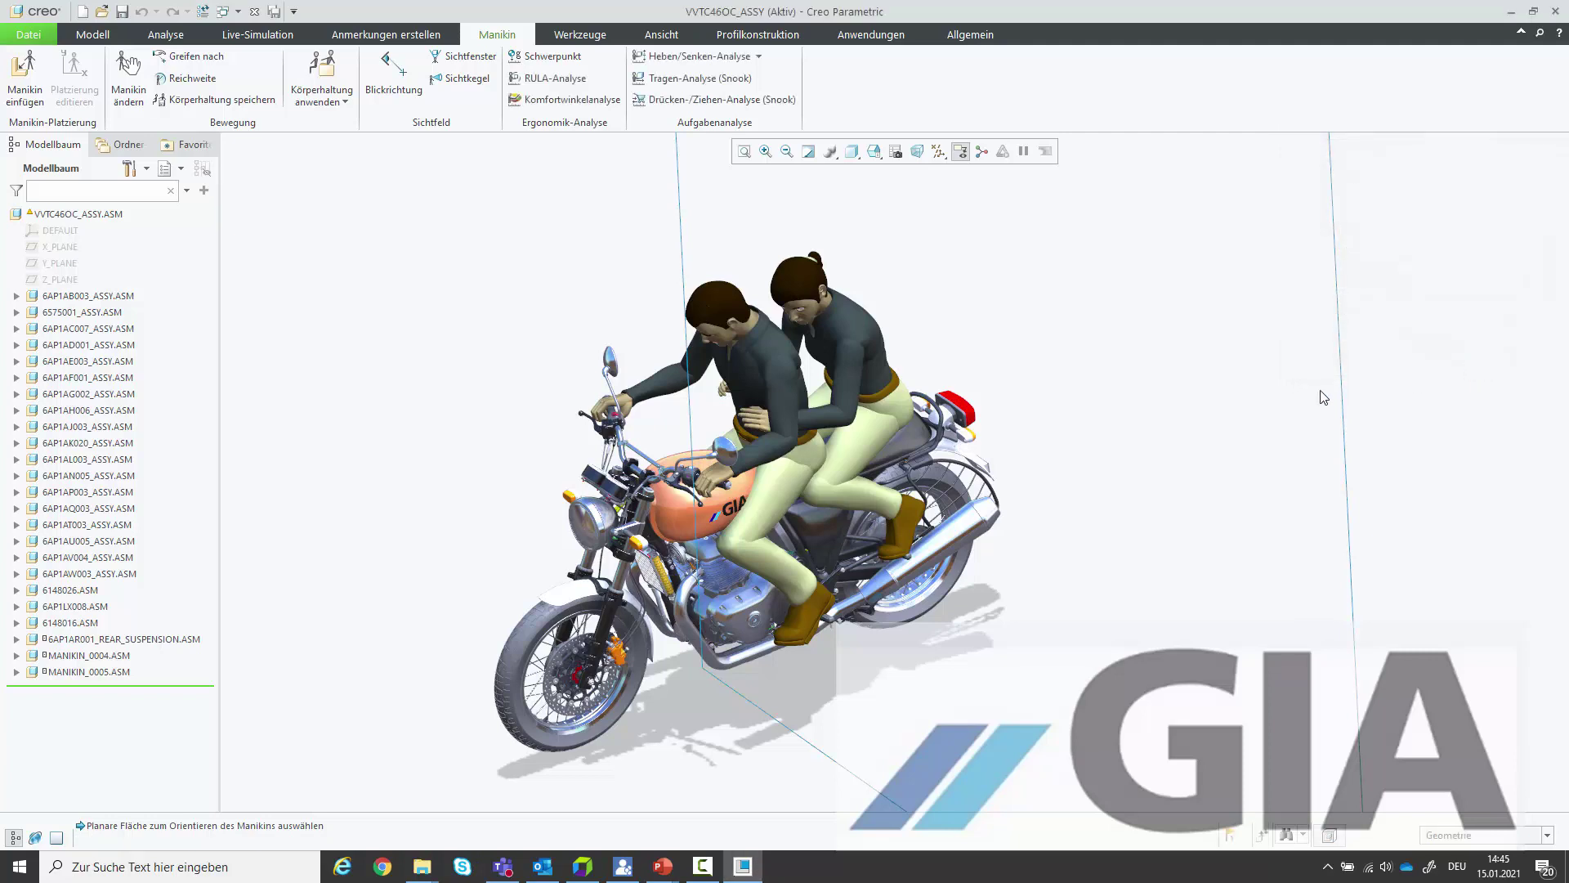
{"action": "scroll", "coordinate": [819, 459], "scroll_direction": "down", "scroll_amount": 3}
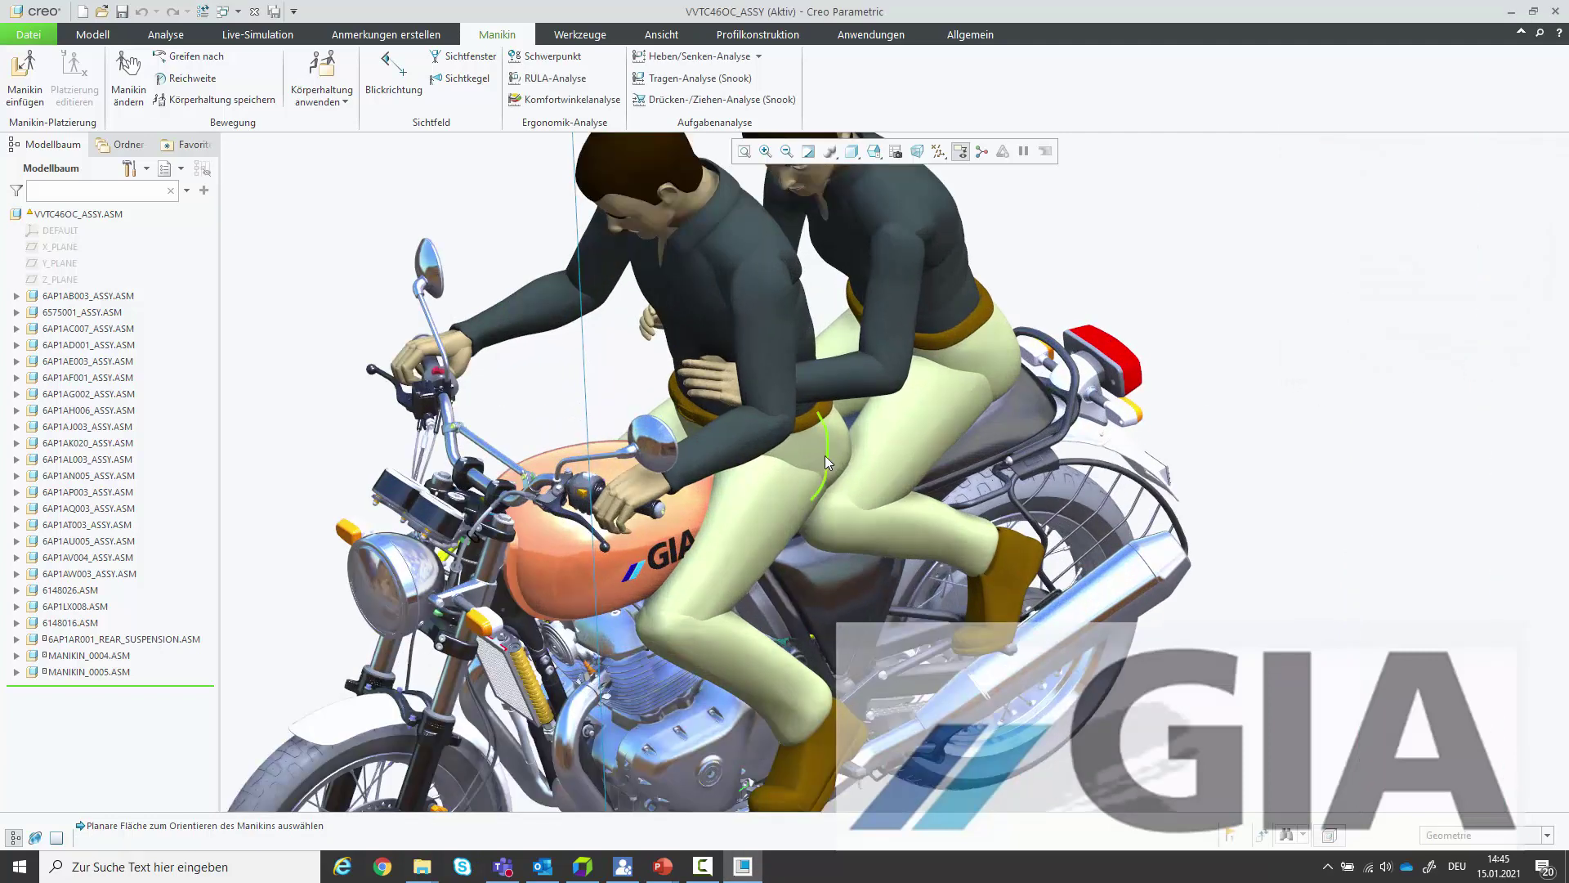
{"action": "scroll", "coordinate": [833, 456], "scroll_direction": "down", "scroll_amount": 2}
{"action": "mouse_move", "coordinate": [850, 460]}
{"action": "middle_mouse_down"}
{"action": "mouse_move", "coordinate": [868, 433]}
{"action": "mouse_move", "coordinate": [725, 438]}
{"action": "mouse_move", "coordinate": [906, 420]}
{"action": "mouse_move", "coordinate": [853, 393]}
{"action": "mouse_move", "coordinate": [719, 412]}
{"action": "mouse_move", "coordinate": [1187, 460]}
{"action": "middle_mouse_up"}
{"action": "scroll", "coordinate": [1251, 466], "scroll_direction": "down", "scroll_amount": 2}
{"action": "scroll", "coordinate": [1251, 466], "scroll_direction": "down", "scroll_amount": 2}
{"action": "scroll", "coordinate": [900, 390], "scroll_direction": "up", "scroll_amount": 2}
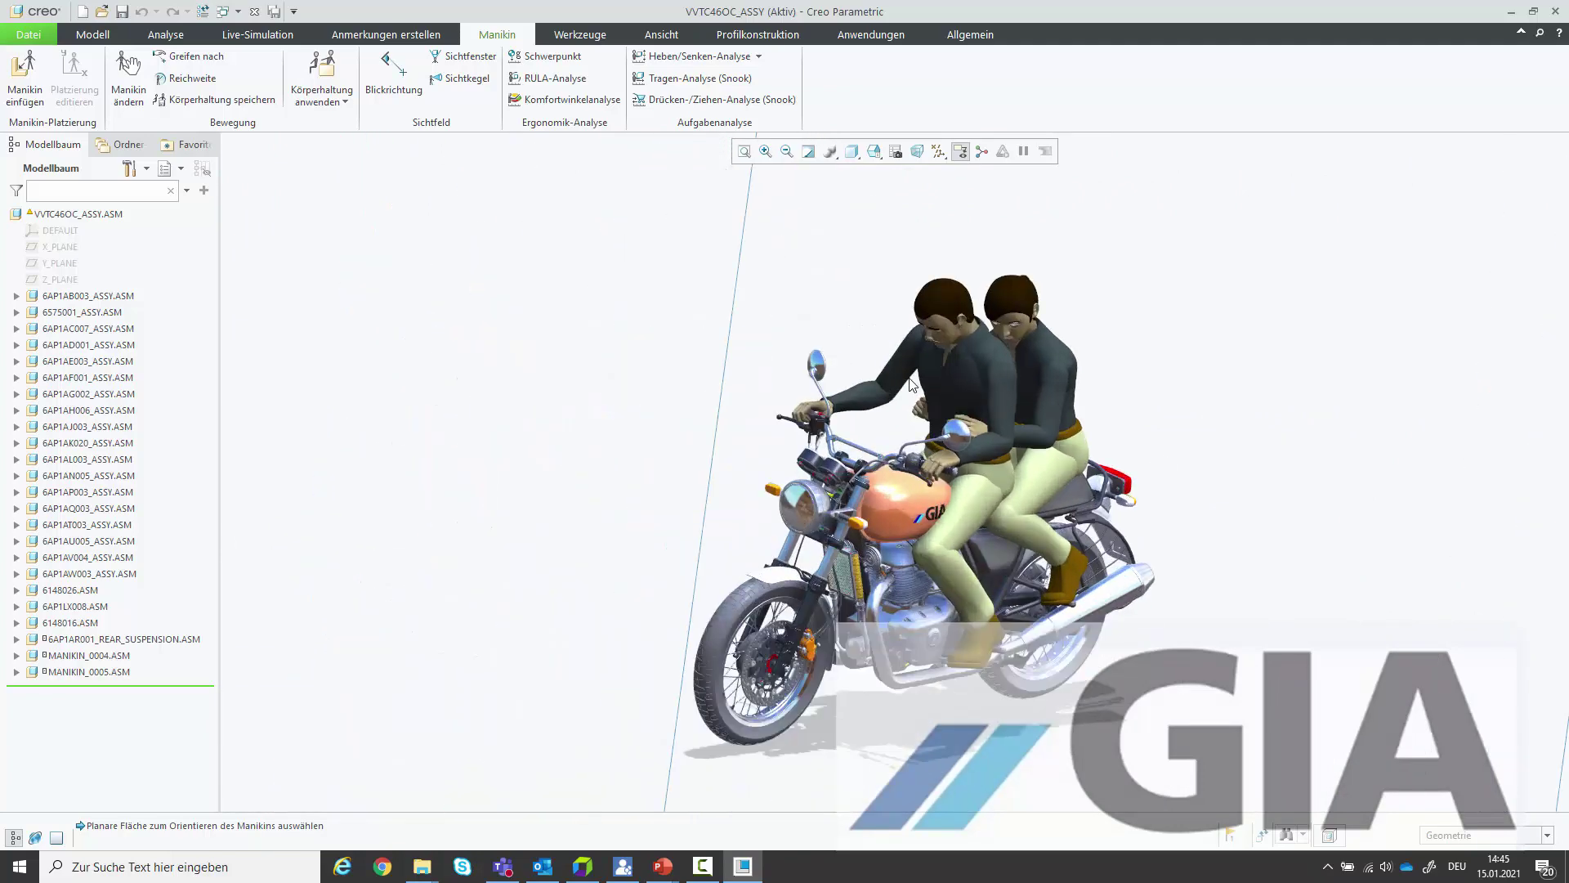
{"action": "scroll", "coordinate": [899, 391], "scroll_direction": "up", "scroll_amount": 3}
{"action": "middle_click_drag", "start_coordinate": [899, 391], "coordinate": [864, 378]}
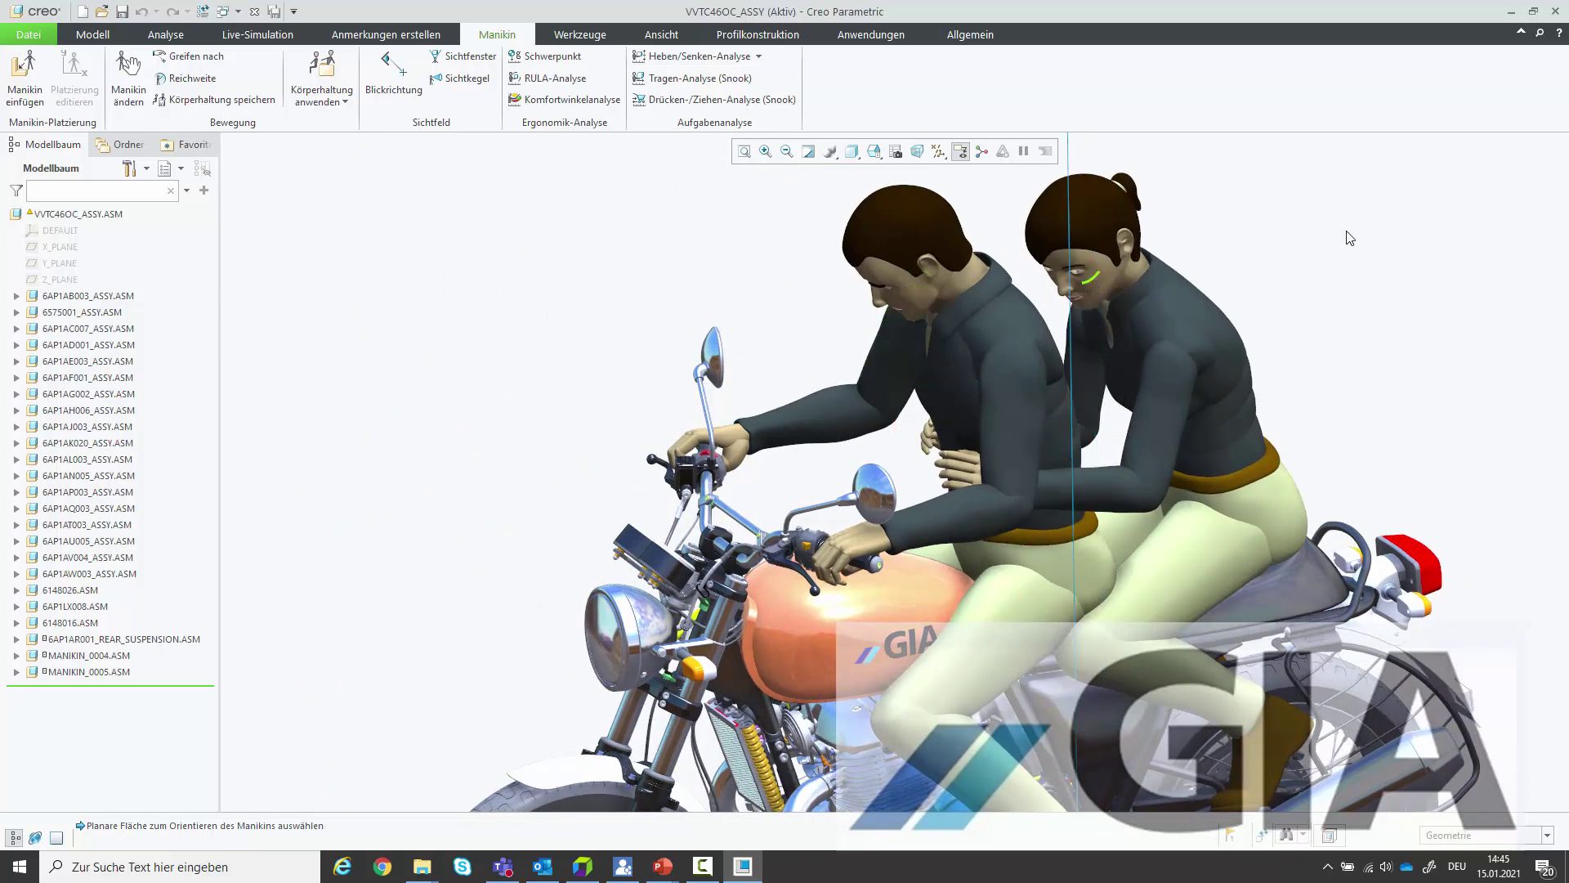
{"action": "scroll", "coordinate": [687, 406], "scroll_direction": "down", "scroll_amount": 2}
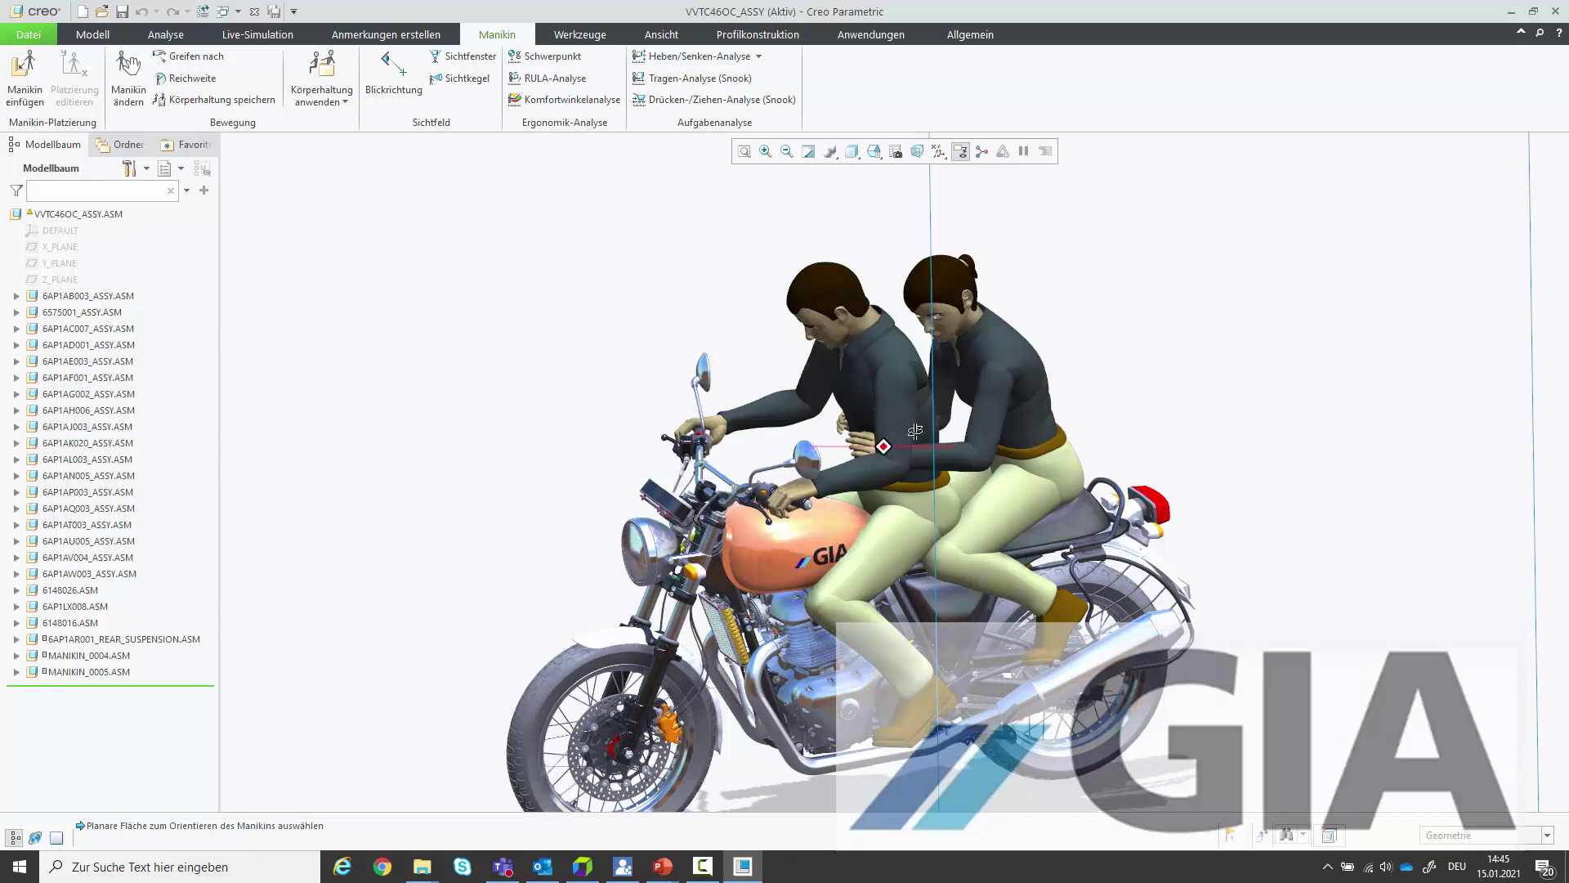
{"action": "middle_click_drag", "start_coordinate": [884, 443], "coordinate": [924, 444]}
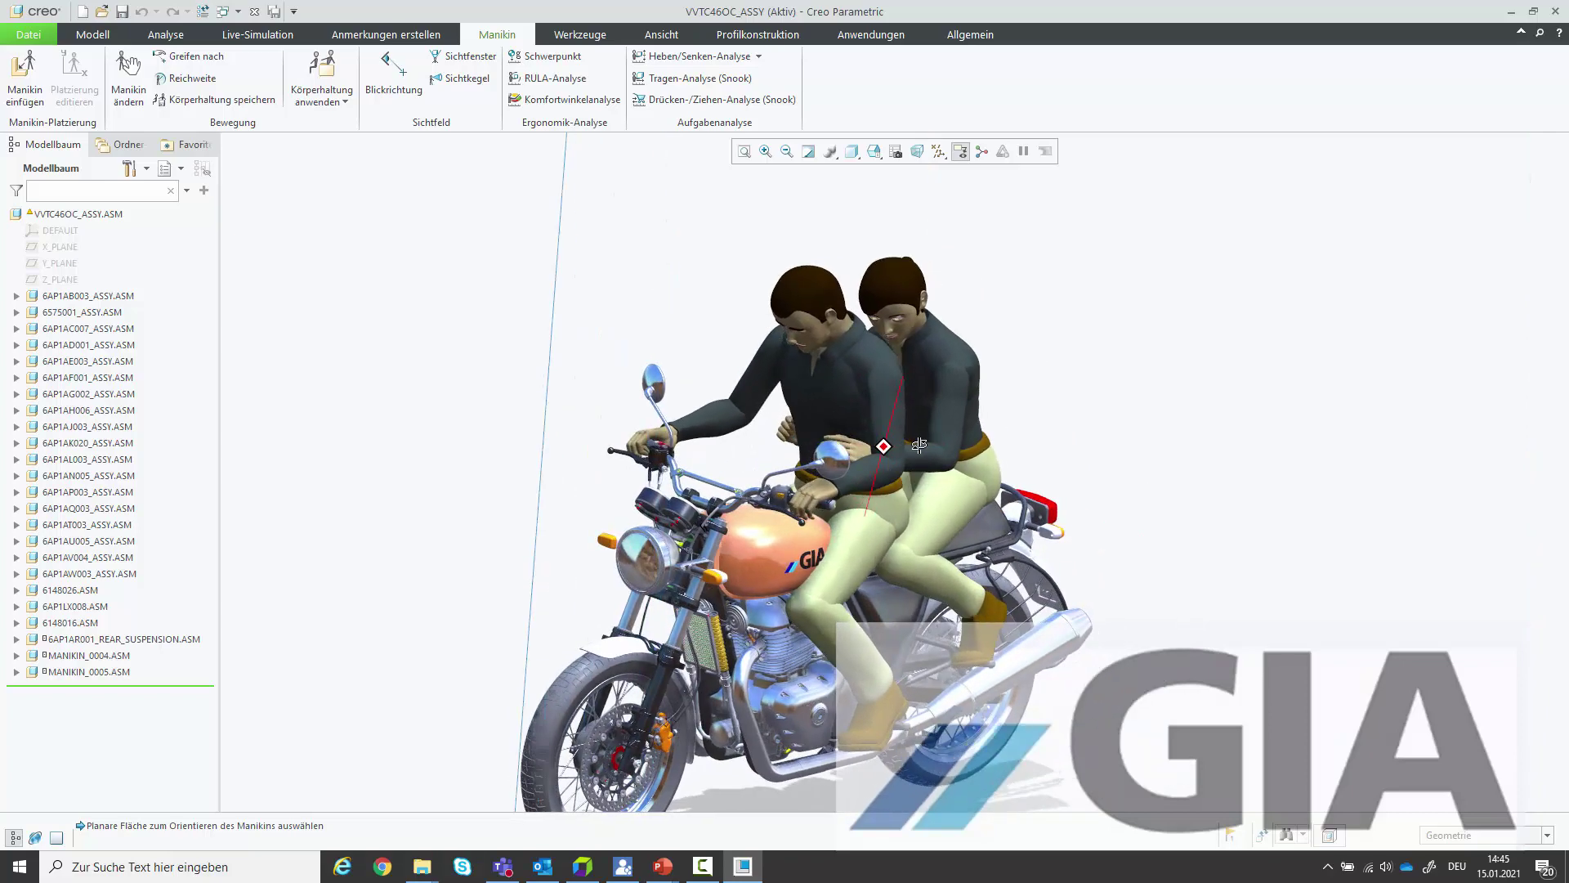
{"action": "scroll", "coordinate": [820, 444], "scroll_direction": "down", "scroll_amount": 2}
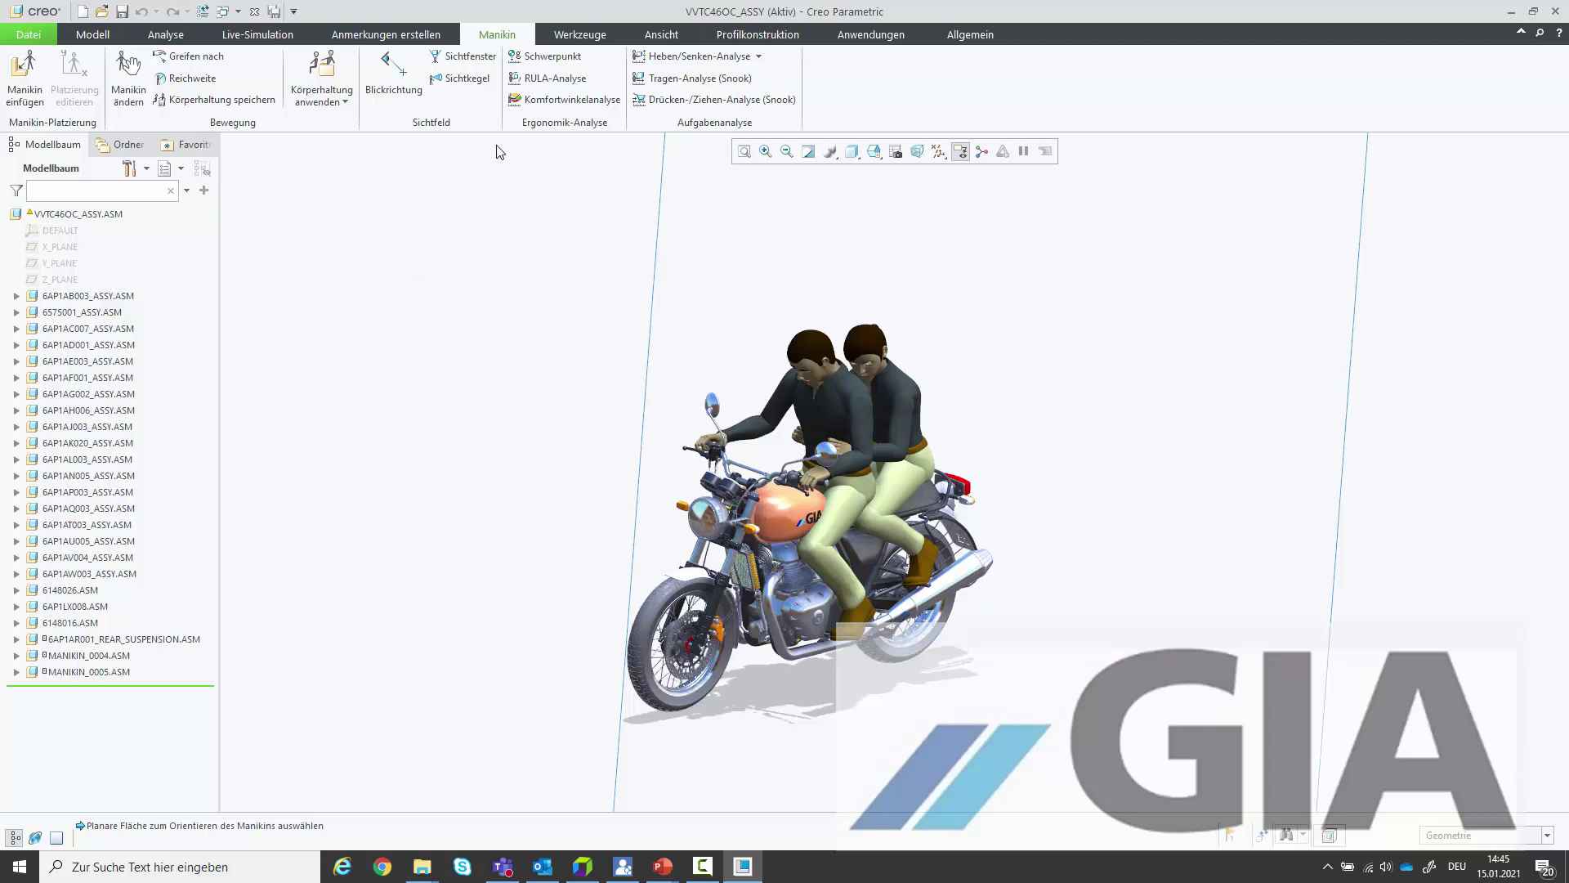
Step: Start a comfort-angle analysis of the passenger manikin using comfort file race_bike_HS.mca
{"action": "left_click", "coordinate": [560, 100]}
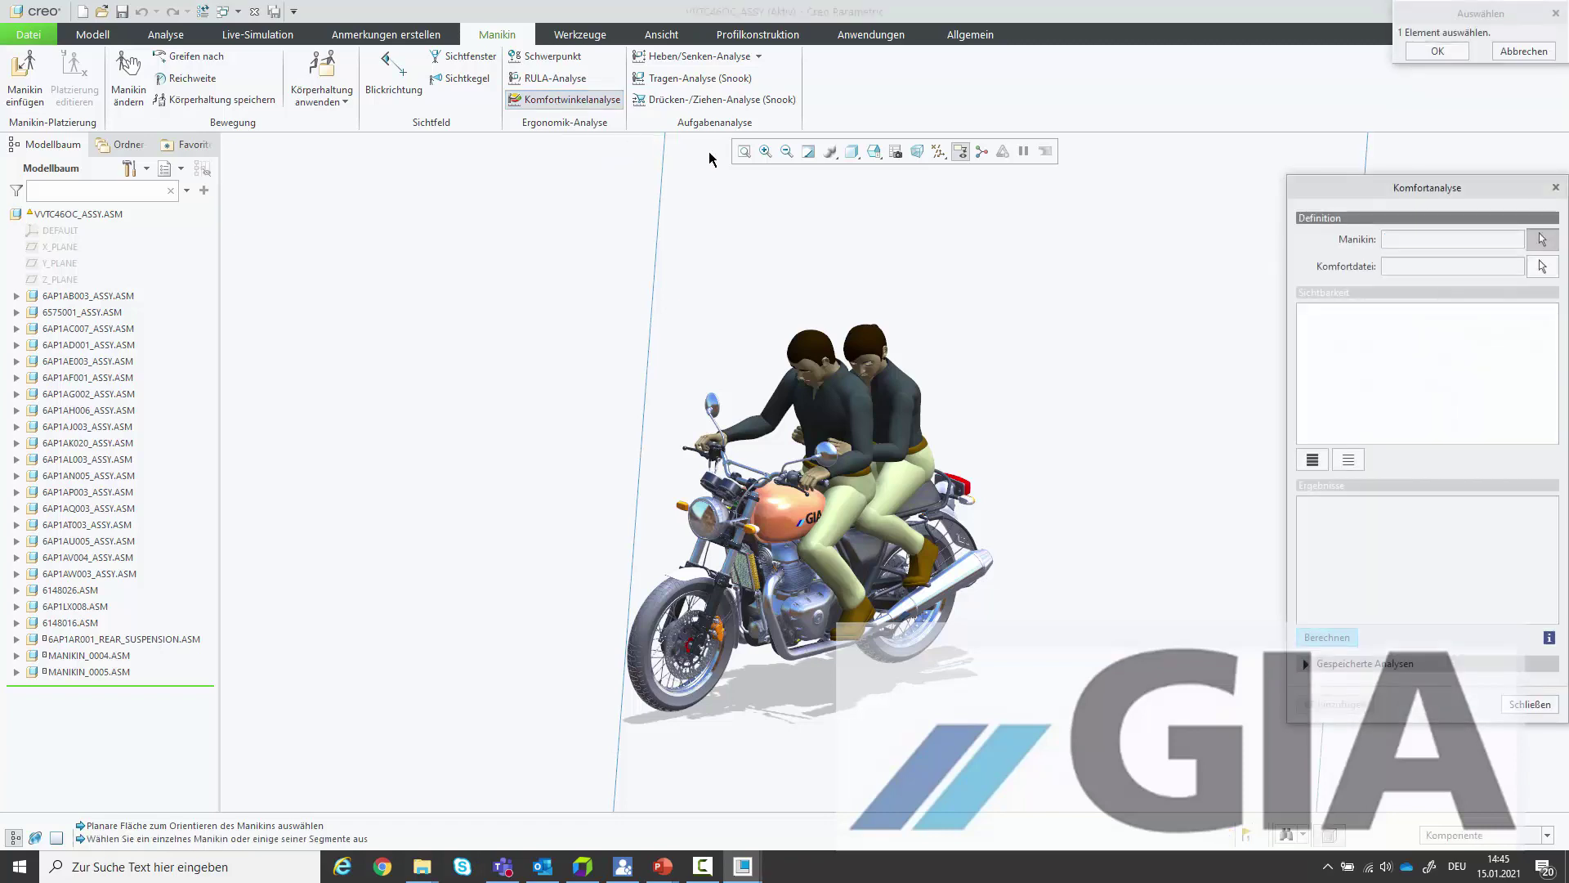
{"action": "left_click", "coordinate": [891, 395]}
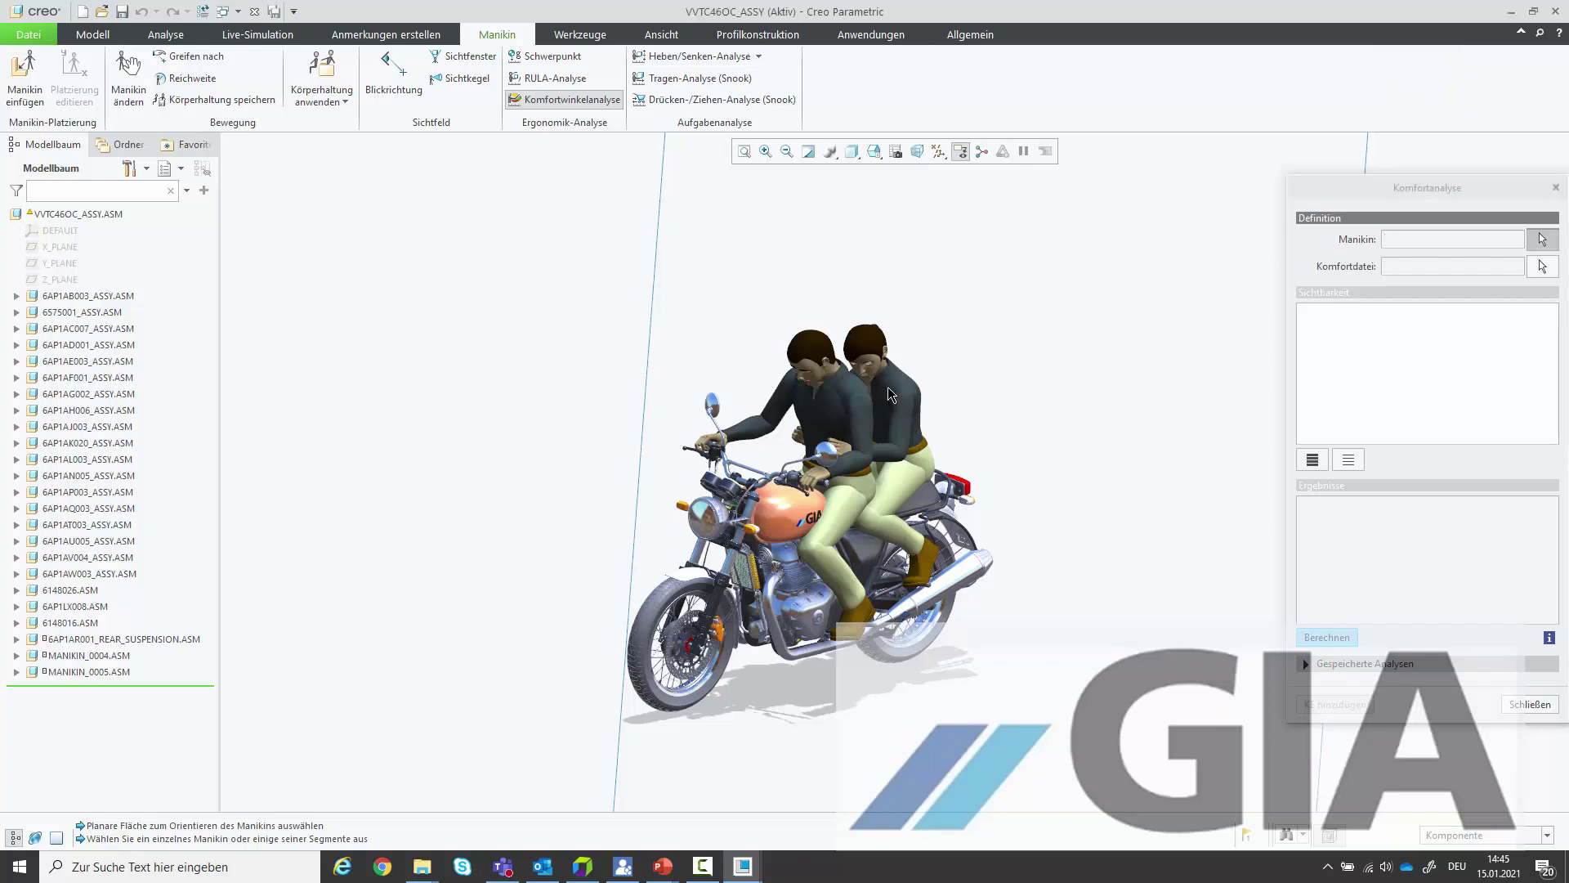
{"action": "left_click", "coordinate": [1544, 270]}
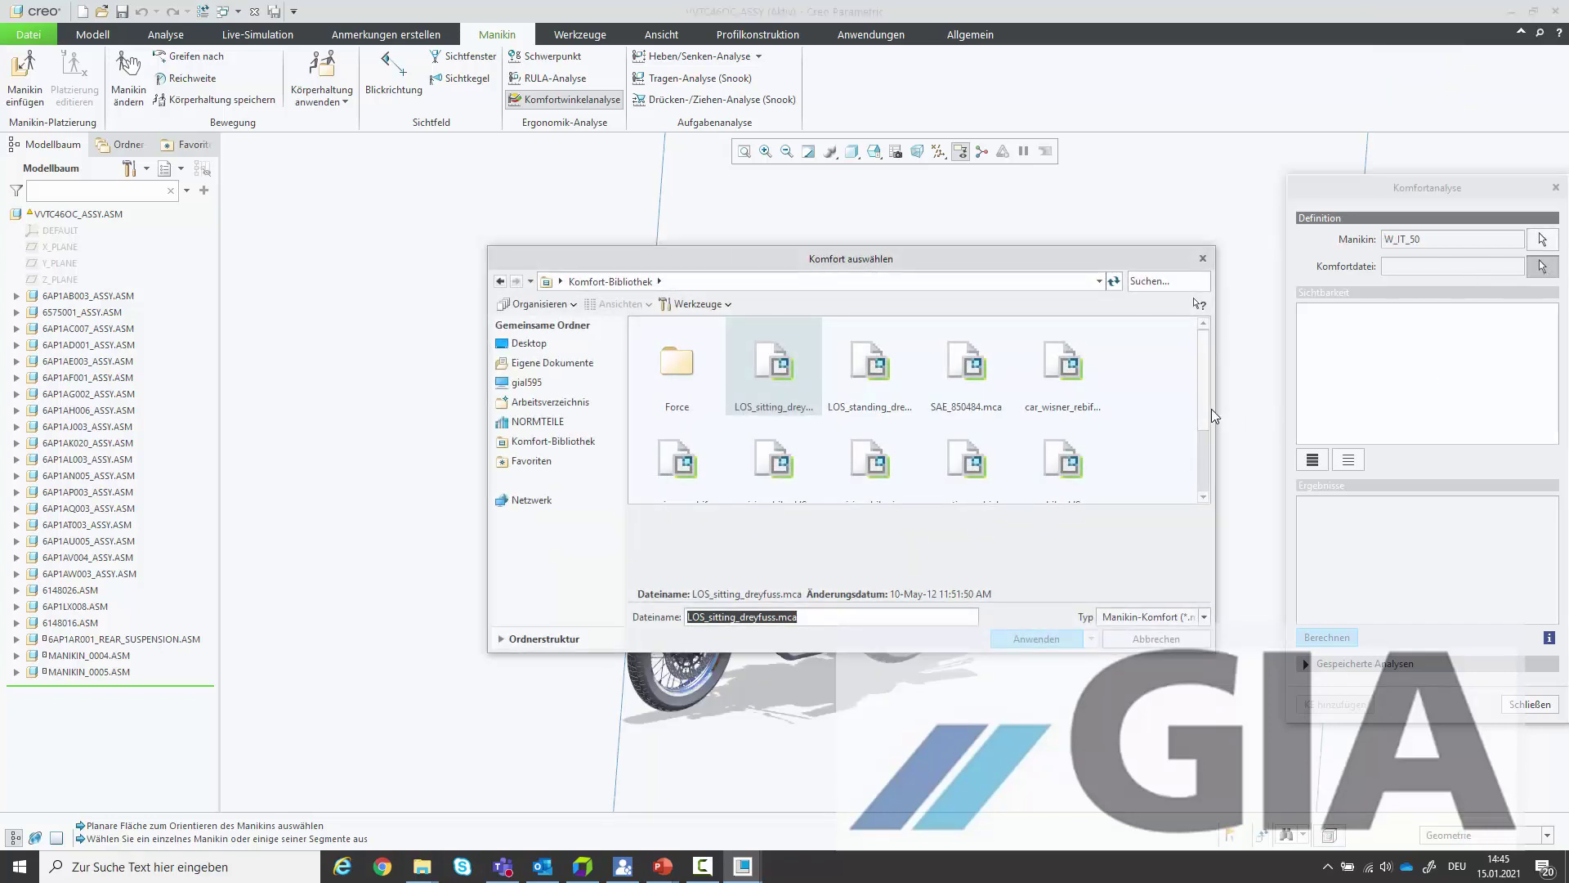
{"action": "left_click_drag", "start_coordinate": [1206, 407], "coordinate": [1208, 452]}
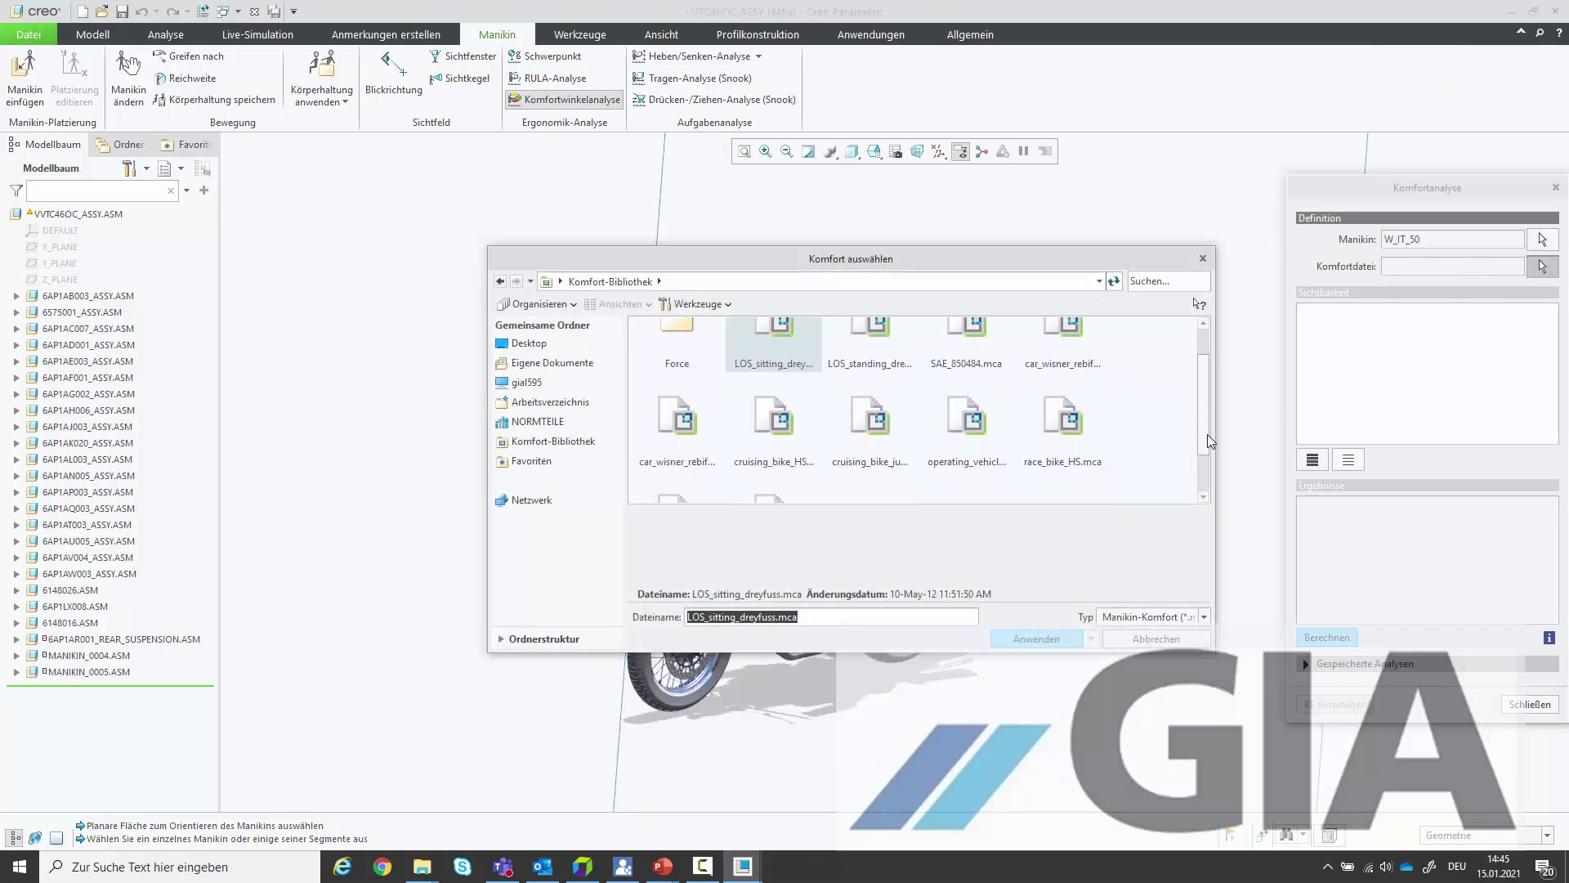
{"action": "left_click", "coordinate": [1072, 409]}
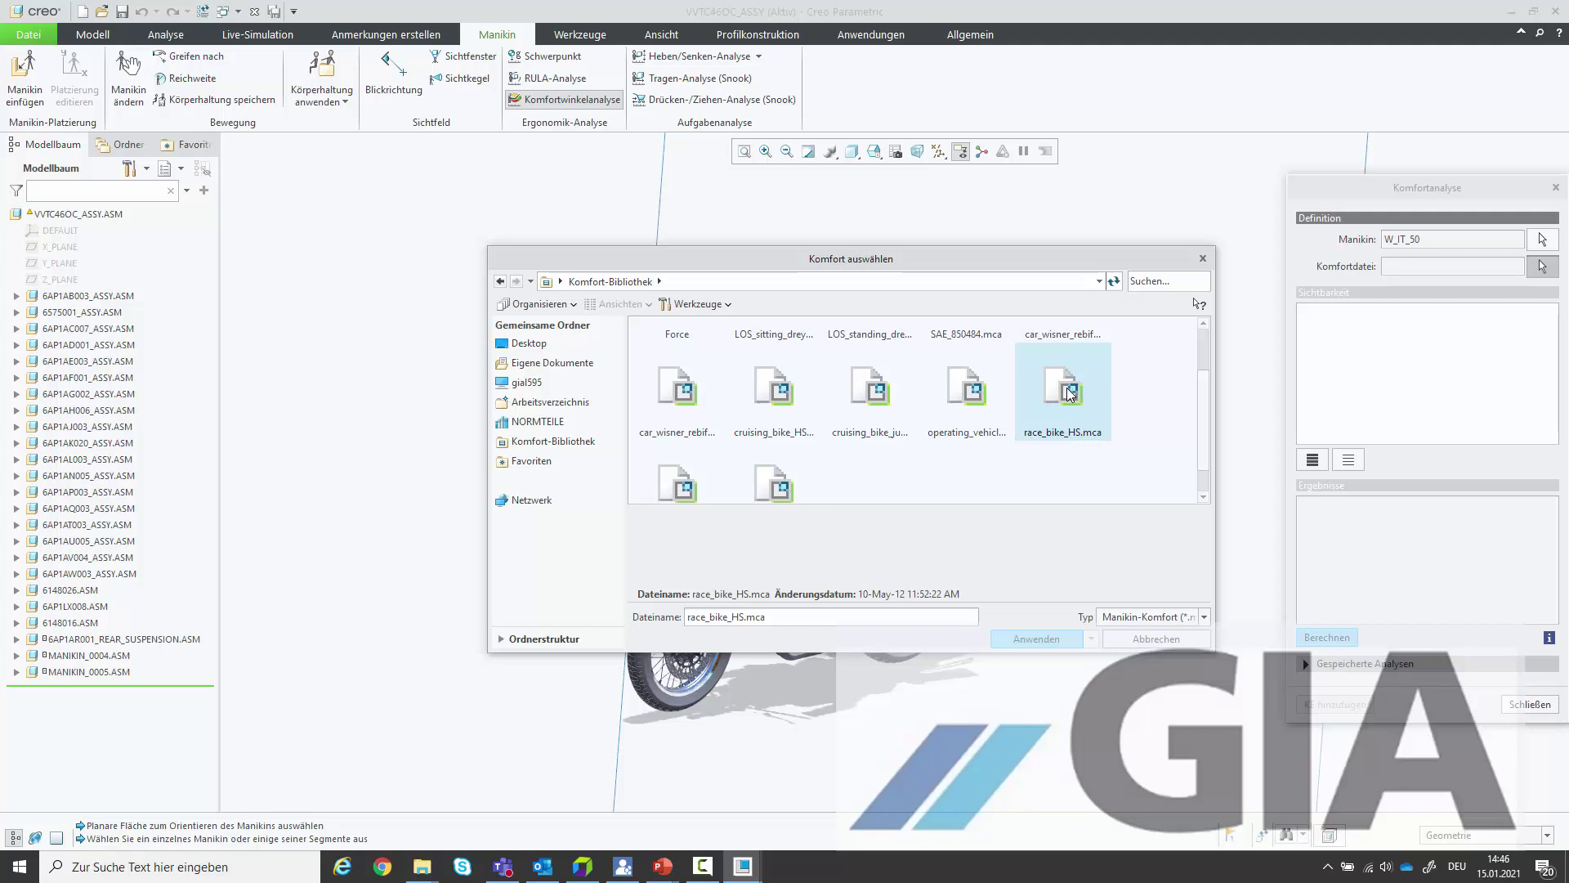
{"action": "left_click", "coordinate": [1036, 638]}
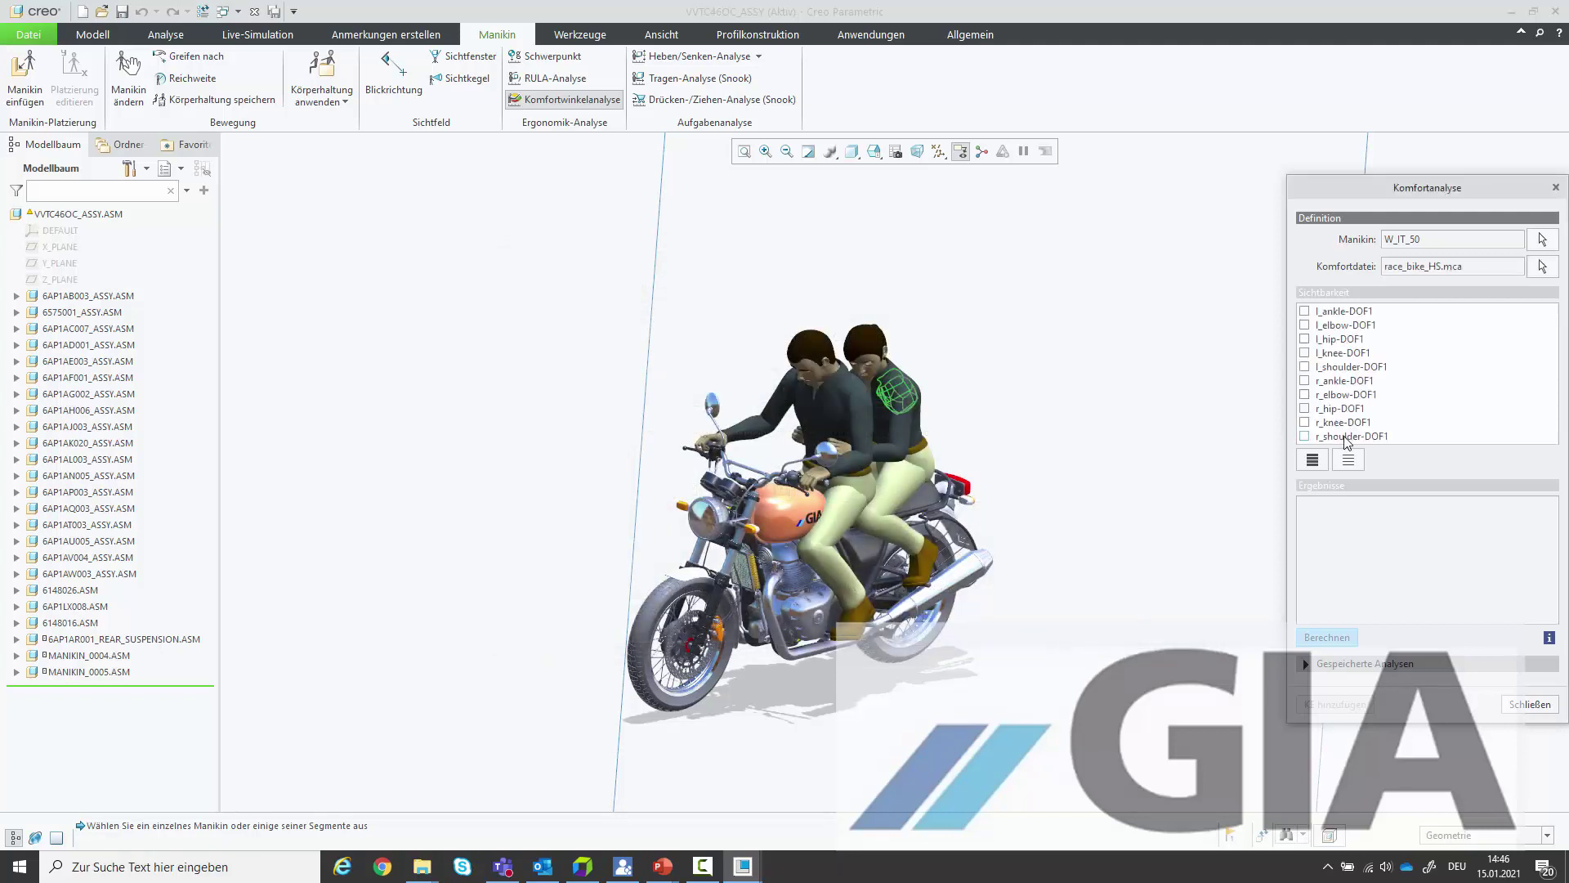
Step: Include all joint DOFs, calculate the overall 55% comfort score, and close the analysis
{"action": "left_click", "coordinate": [1310, 459]}
{"action": "scroll", "coordinate": [950, 577], "scroll_direction": "down", "scroll_amount": 2}
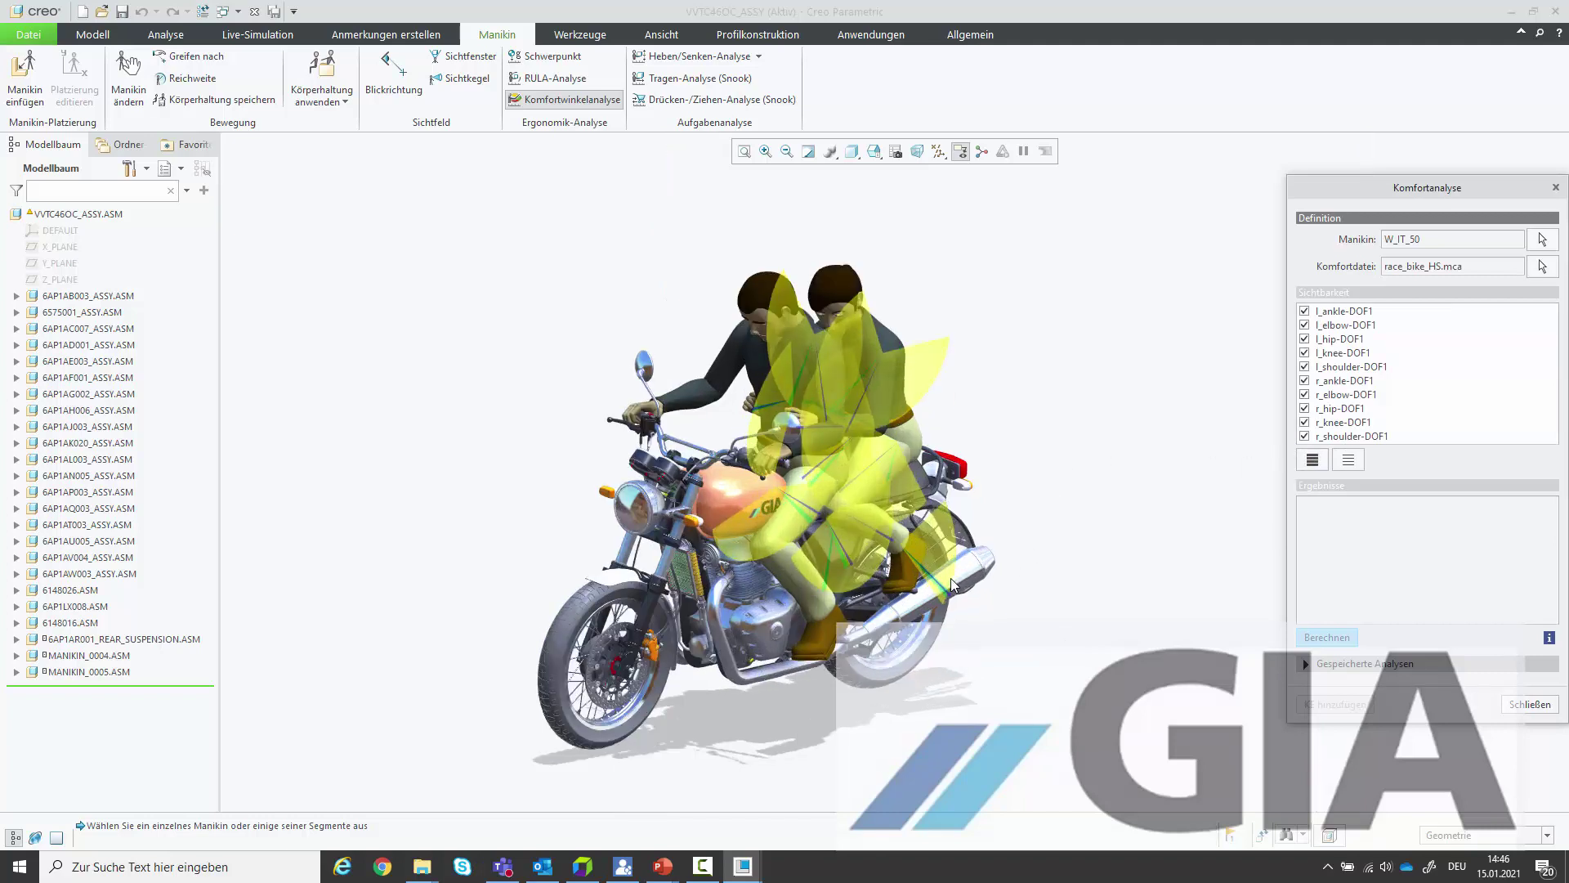
{"action": "scroll", "coordinate": [943, 591], "scroll_direction": "down", "scroll_amount": 2}
{"action": "scroll", "coordinate": [933, 605], "scroll_direction": "down", "scroll_amount": 2}
{"action": "scroll", "coordinate": [933, 601], "scroll_direction": "down", "scroll_amount": 2}
{"action": "scroll", "coordinate": [932, 605], "scroll_direction": "down", "scroll_amount": 2}
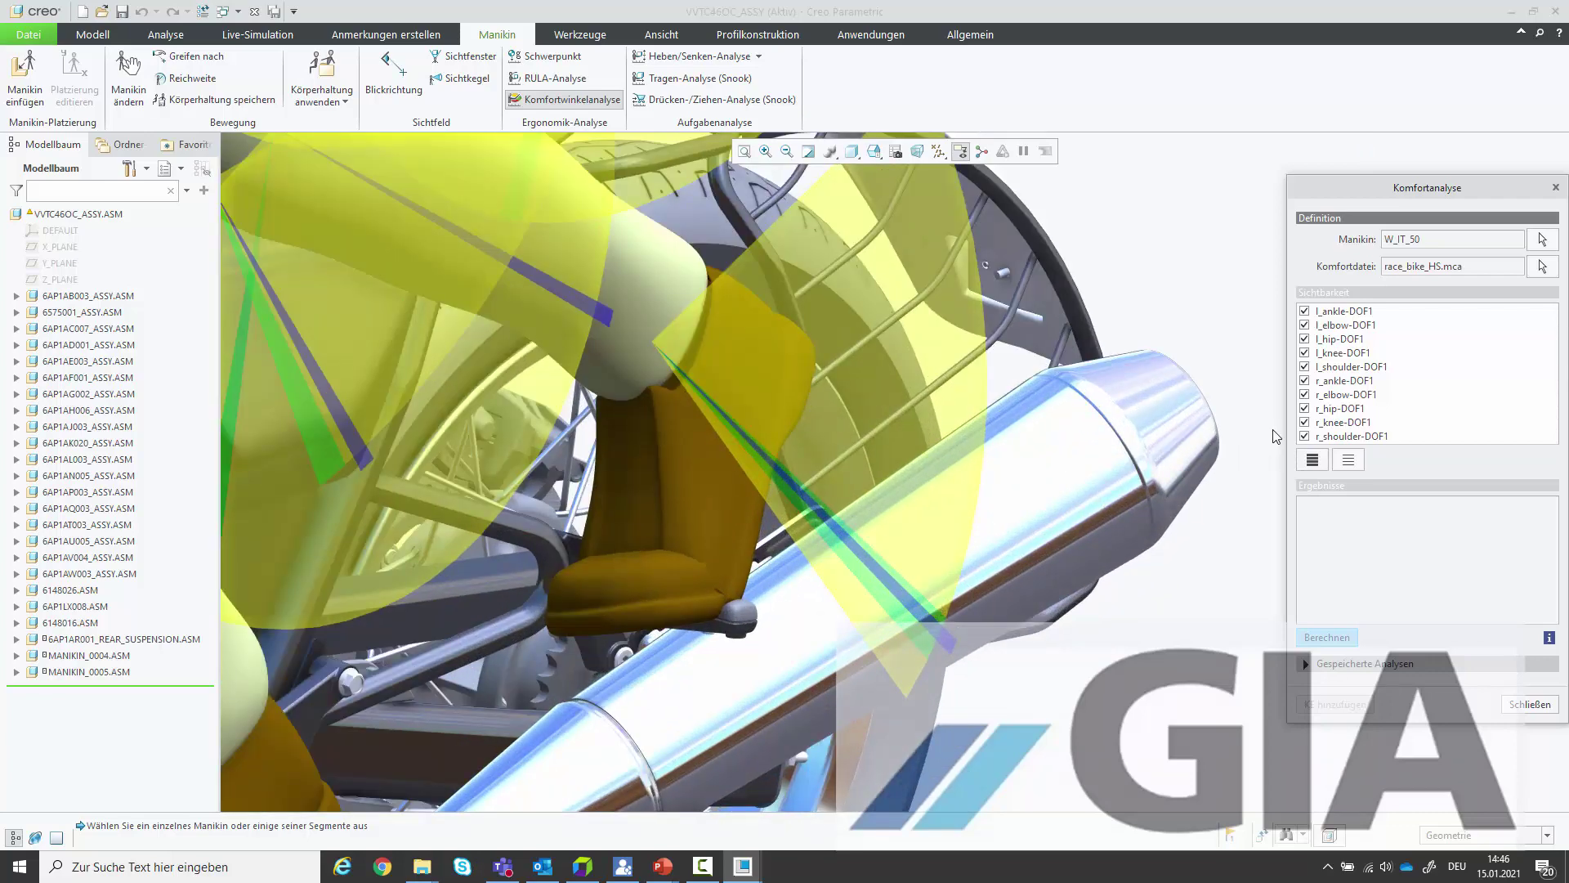
{"action": "left_click", "coordinate": [1339, 639]}
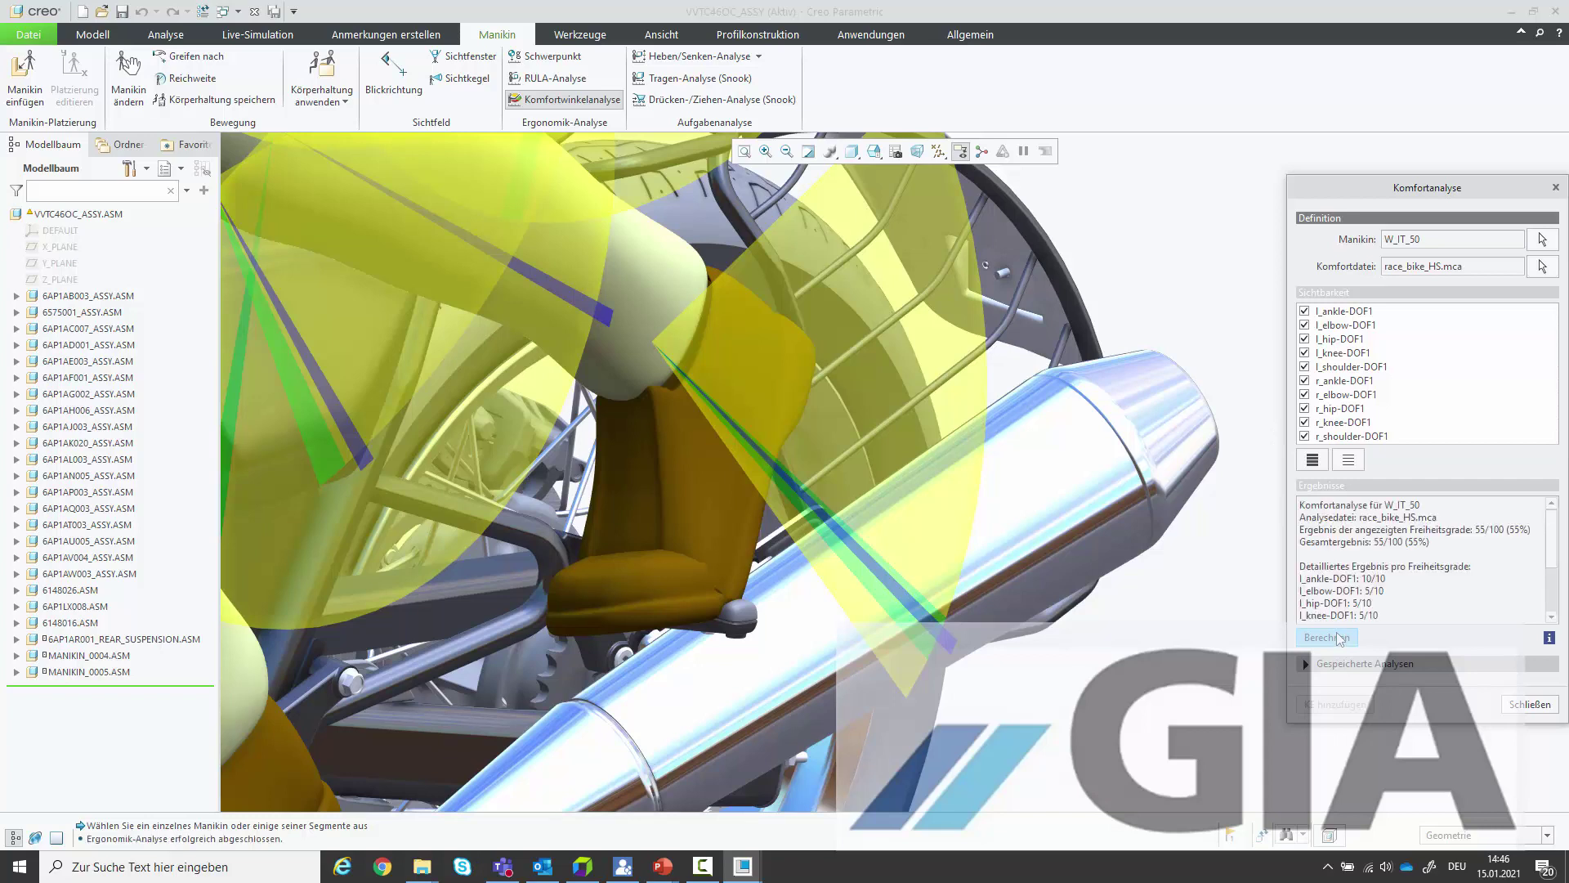
{"action": "left_click_drag", "start_coordinate": [1554, 560], "coordinate": [1554, 560]}
{"action": "scroll", "coordinate": [1554, 560], "scroll_direction": "down", "scroll_amount": 3}
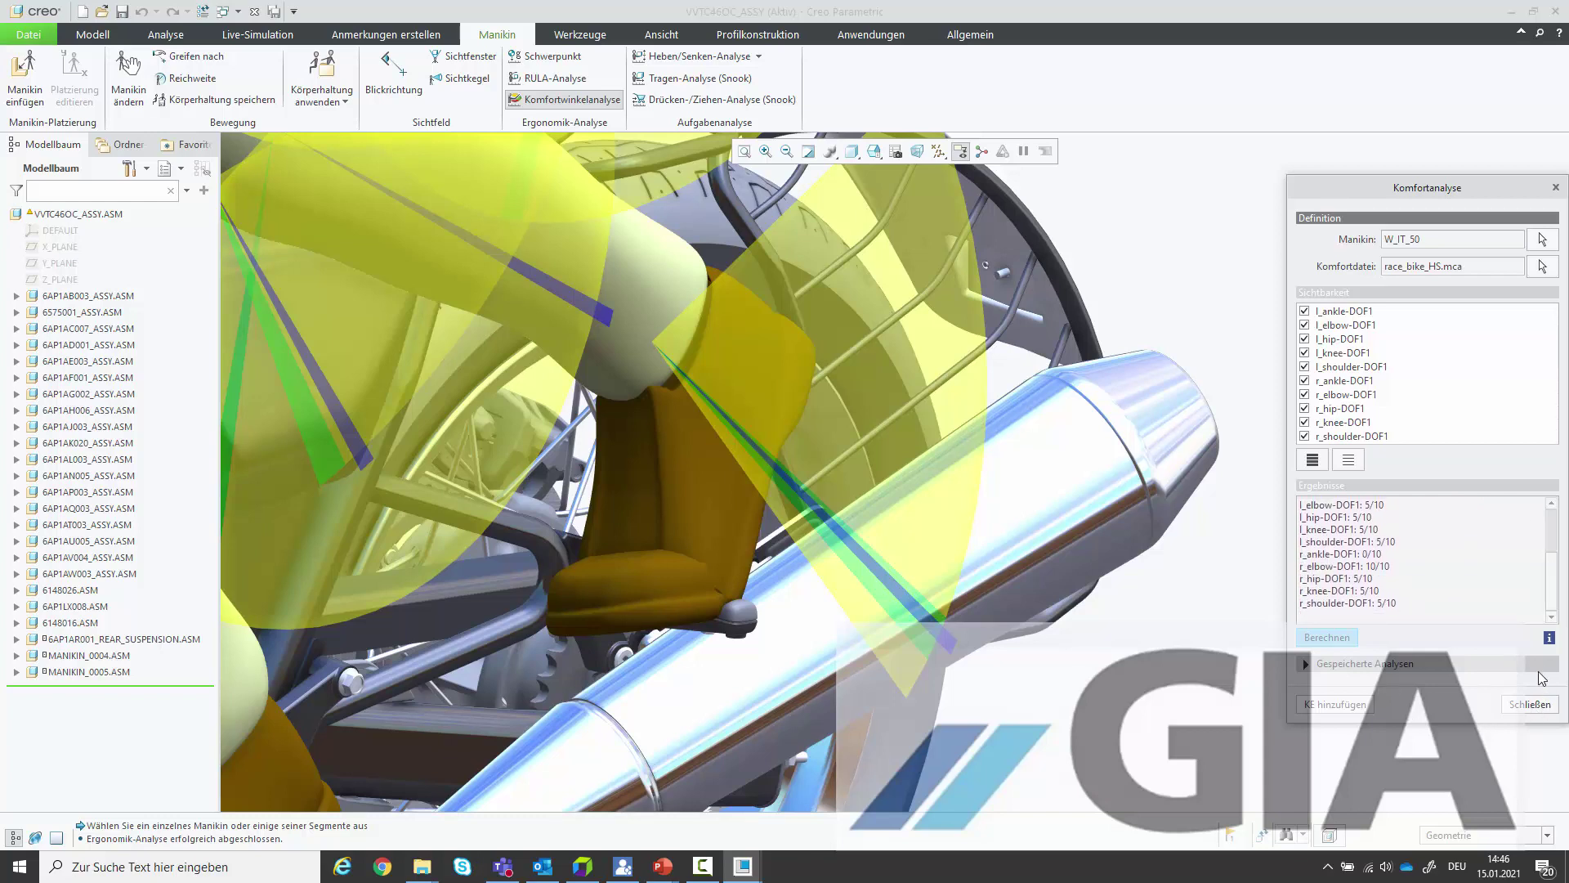
{"action": "scroll", "coordinate": [1408, 551], "scroll_direction": "up", "scroll_amount": 3}
{"action": "left_click_drag", "start_coordinate": [1408, 546], "coordinate": [1430, 543]}
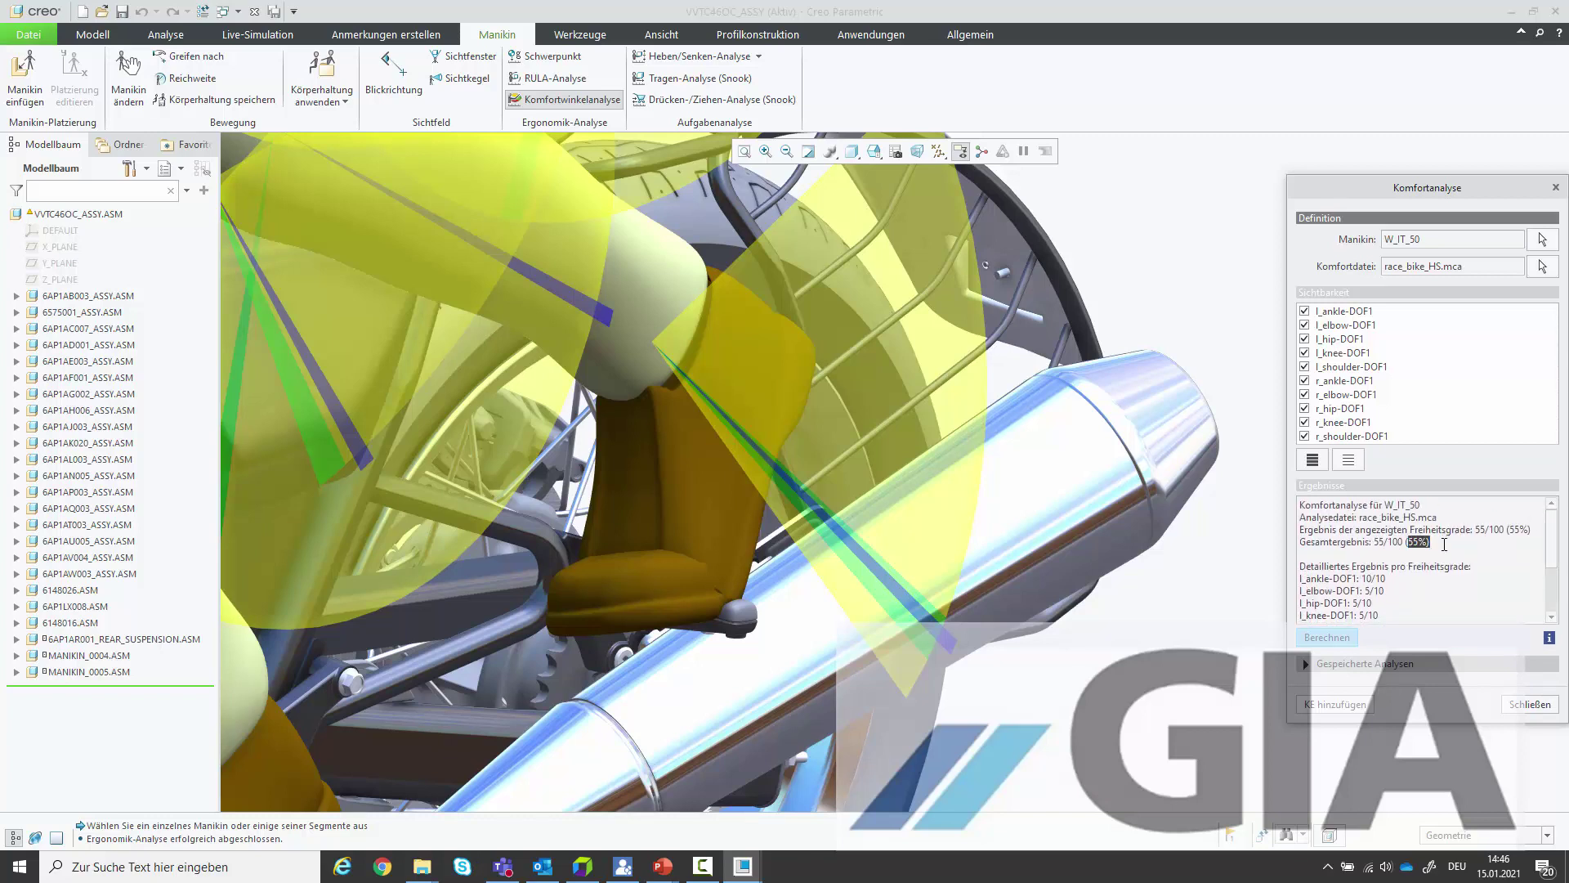
{"action": "left_click", "coordinate": [1536, 704]}
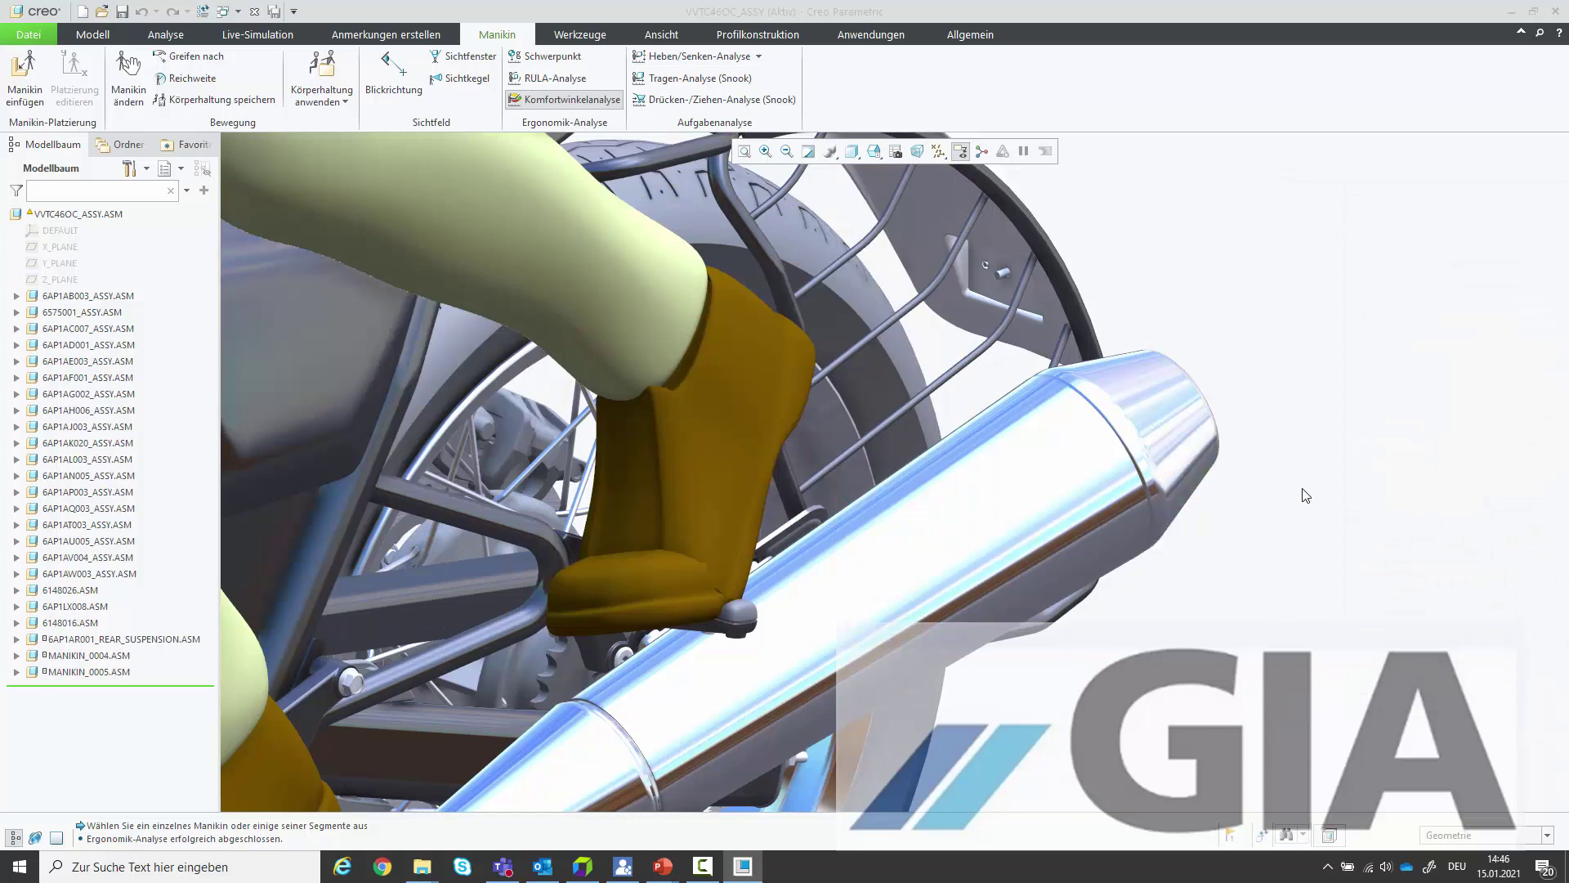
{"action": "scroll", "coordinate": [1301, 493], "scroll_direction": "up", "scroll_amount": 1}
{"action": "scroll", "coordinate": [1306, 495], "scroll_direction": "up", "scroll_amount": 1}
{"action": "scroll", "coordinate": [1306, 496], "scroll_direction": "up", "scroll_amount": 1}
{"action": "scroll", "coordinate": [1306, 495], "scroll_direction": "up", "scroll_amount": 2}
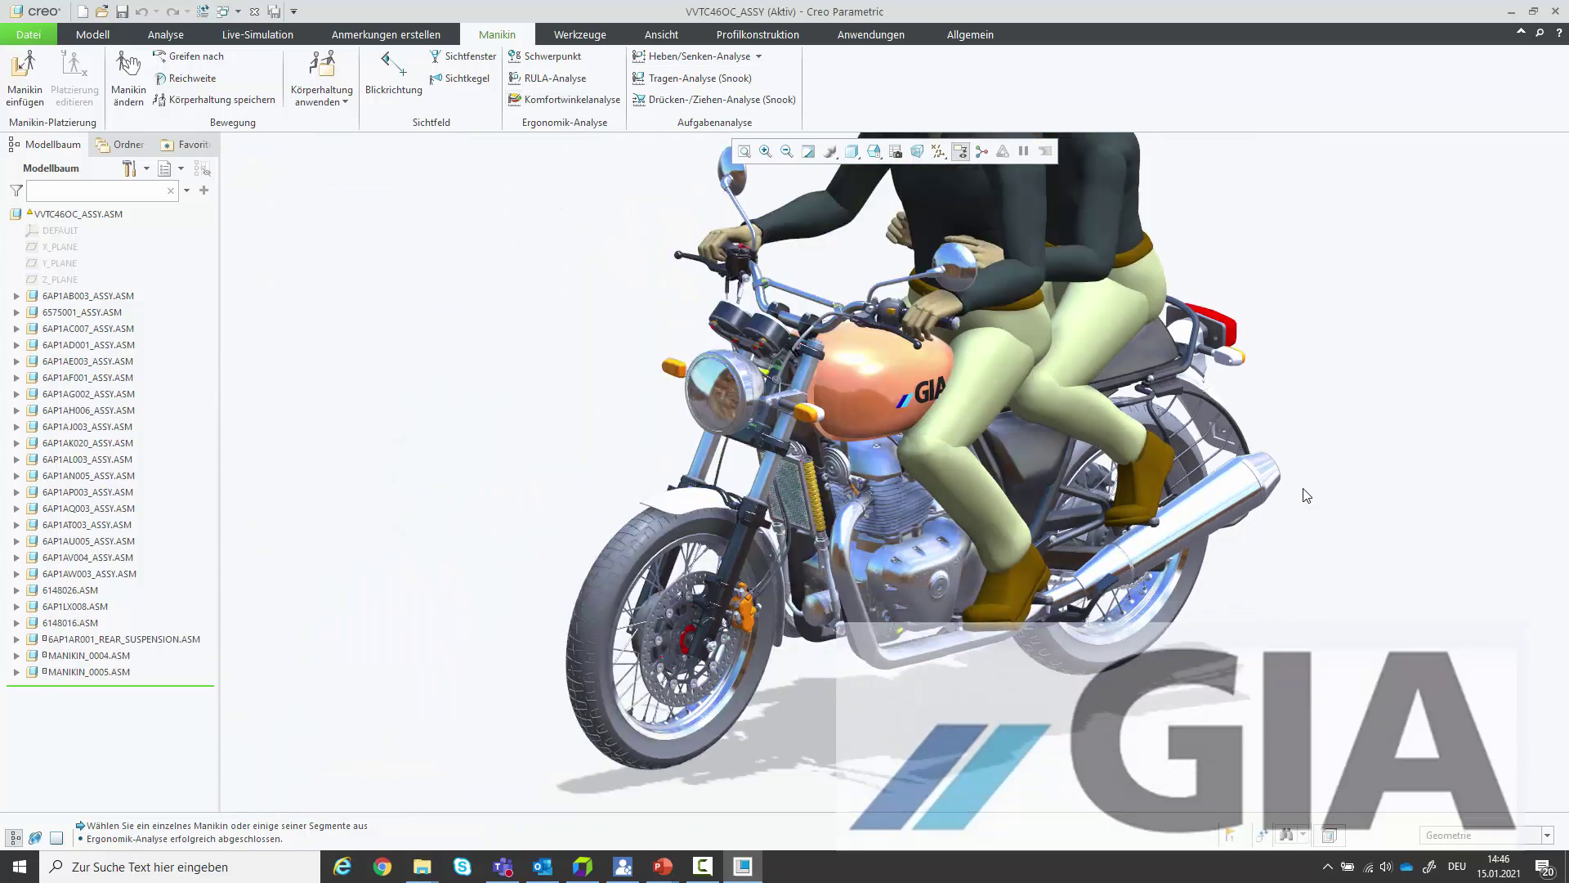
{"action": "scroll", "coordinate": [919, 754], "scroll_direction": "up", "scroll_amount": 2}
{"action": "scroll", "coordinate": [1034, 580], "scroll_direction": "down", "scroll_amount": 2}
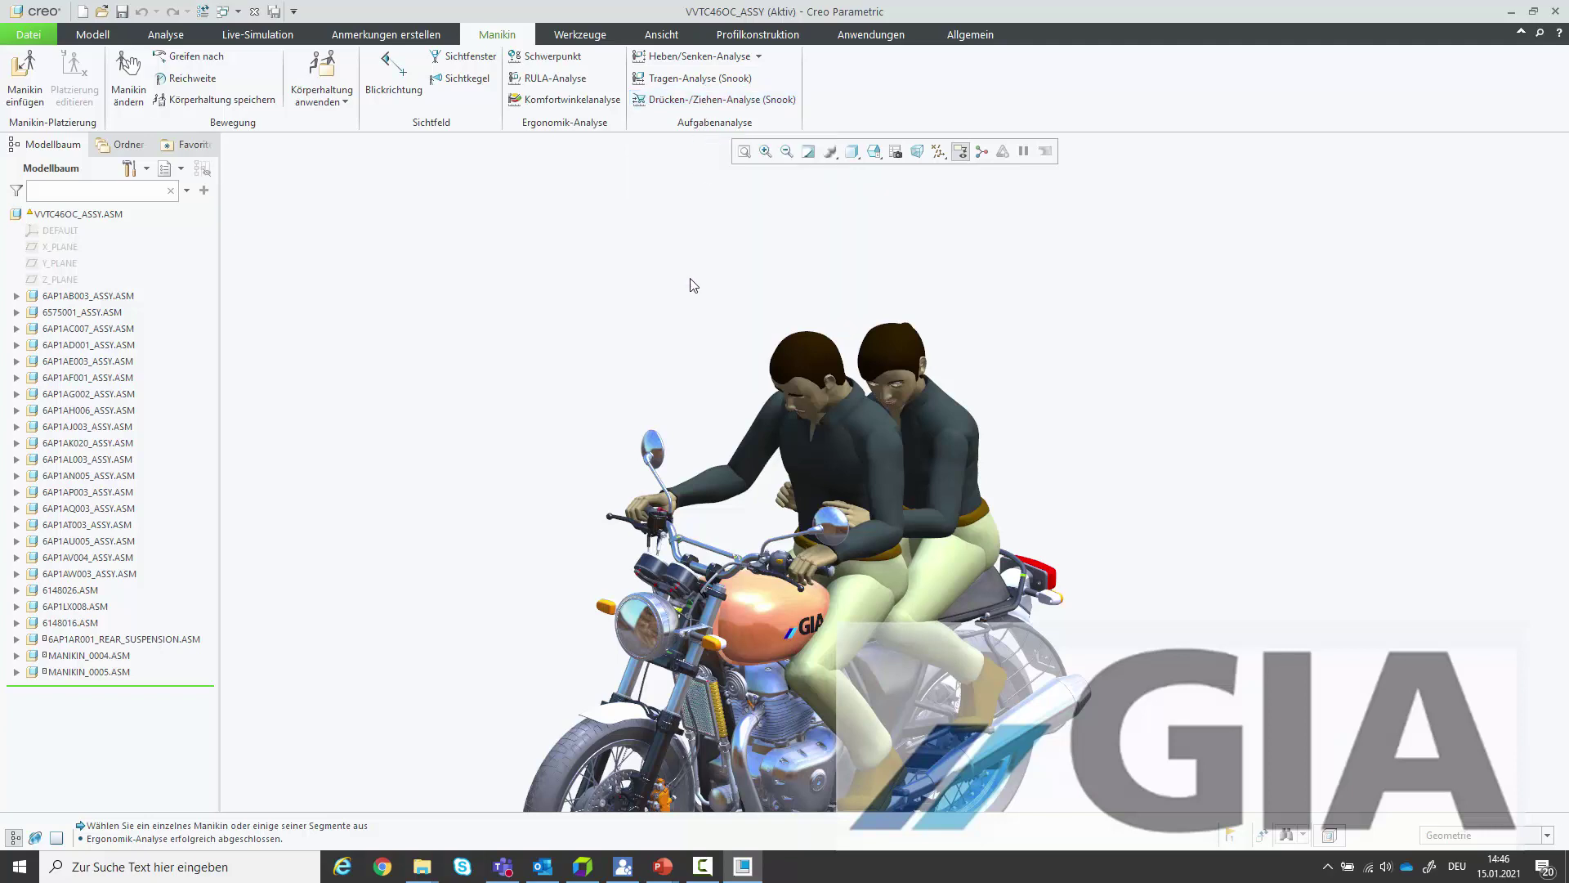
{"action": "scroll", "coordinate": [719, 621], "scroll_direction": "down", "scroll_amount": 1}
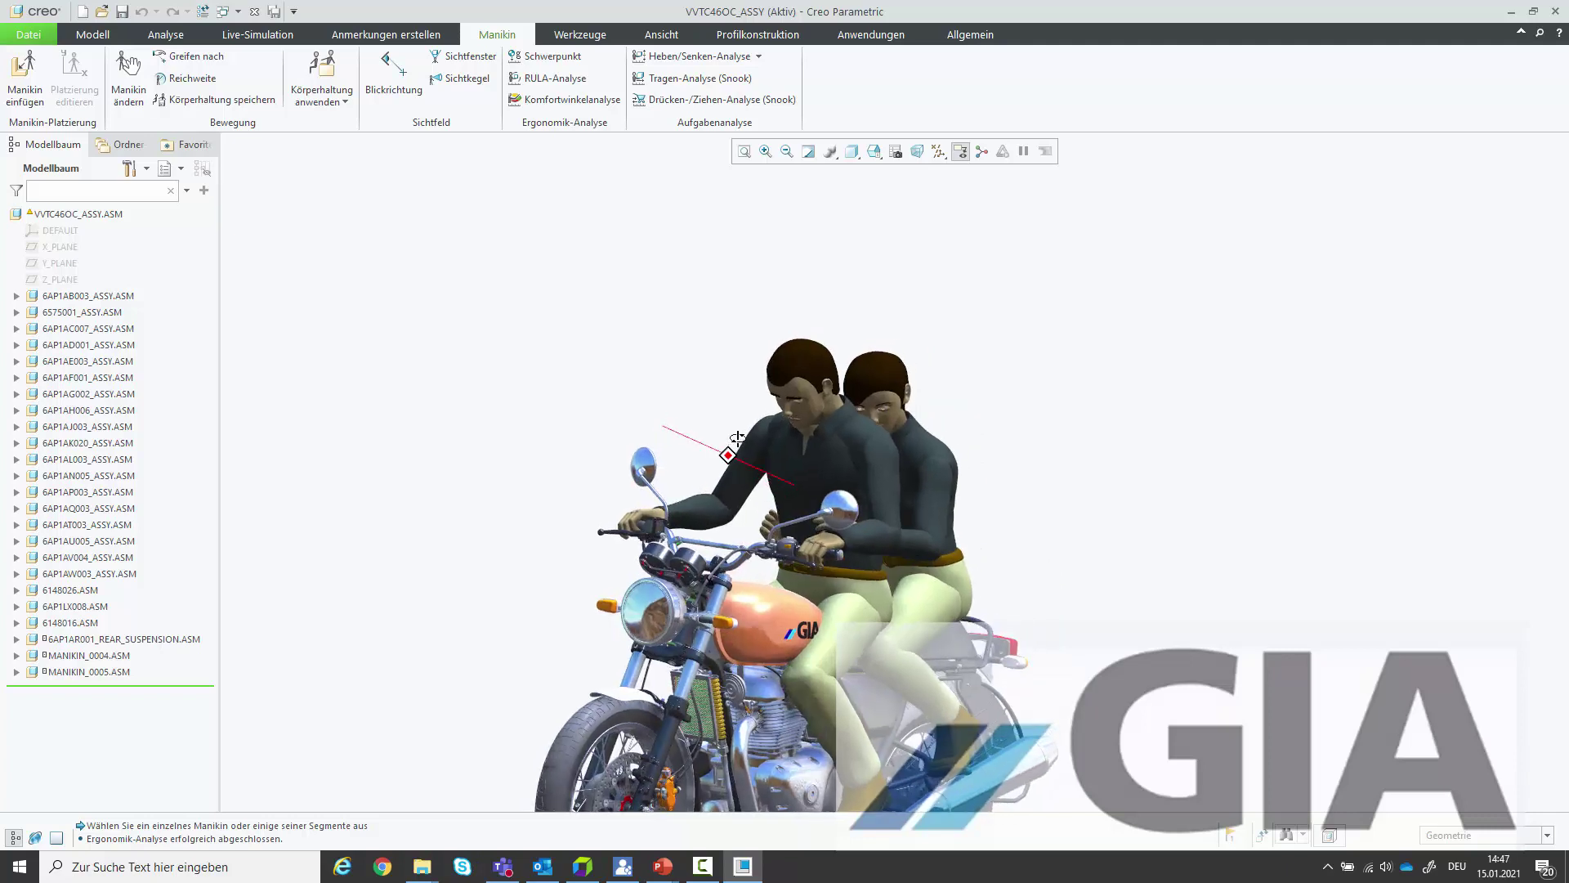
{"action": "scroll", "coordinate": [700, 605], "scroll_direction": "down", "scroll_amount": 1}
{"action": "scroll", "coordinate": [699, 603], "scroll_direction": "down", "scroll_amount": 1}
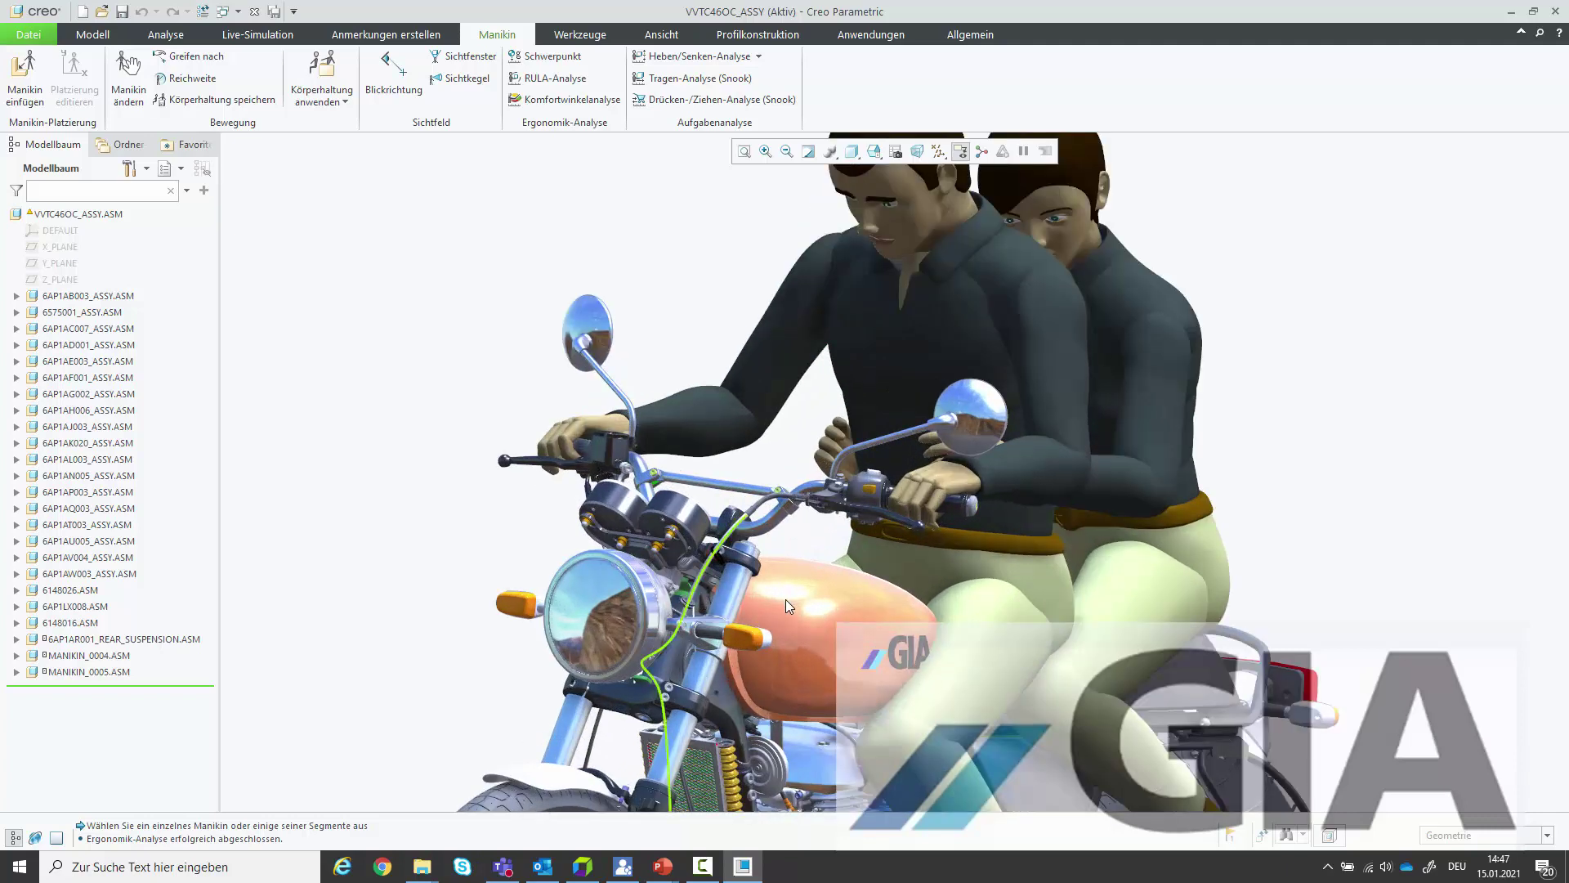
{"action": "scroll", "coordinate": [926, 183], "scroll_direction": "down", "scroll_amount": 1}
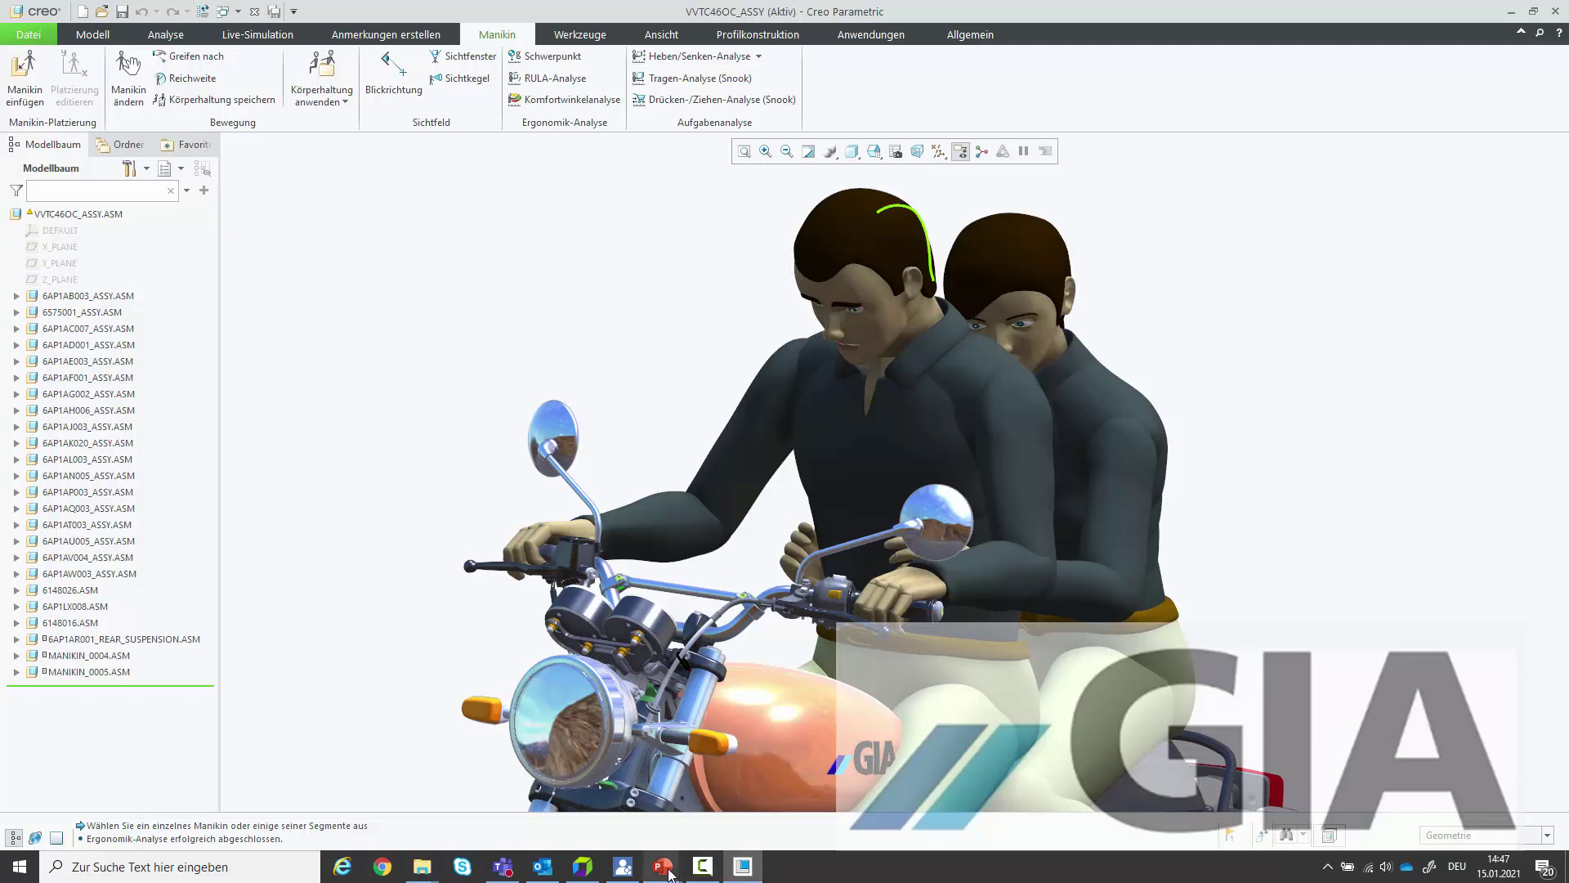
{"action": "mouse_move", "coordinate": [662, 865]}
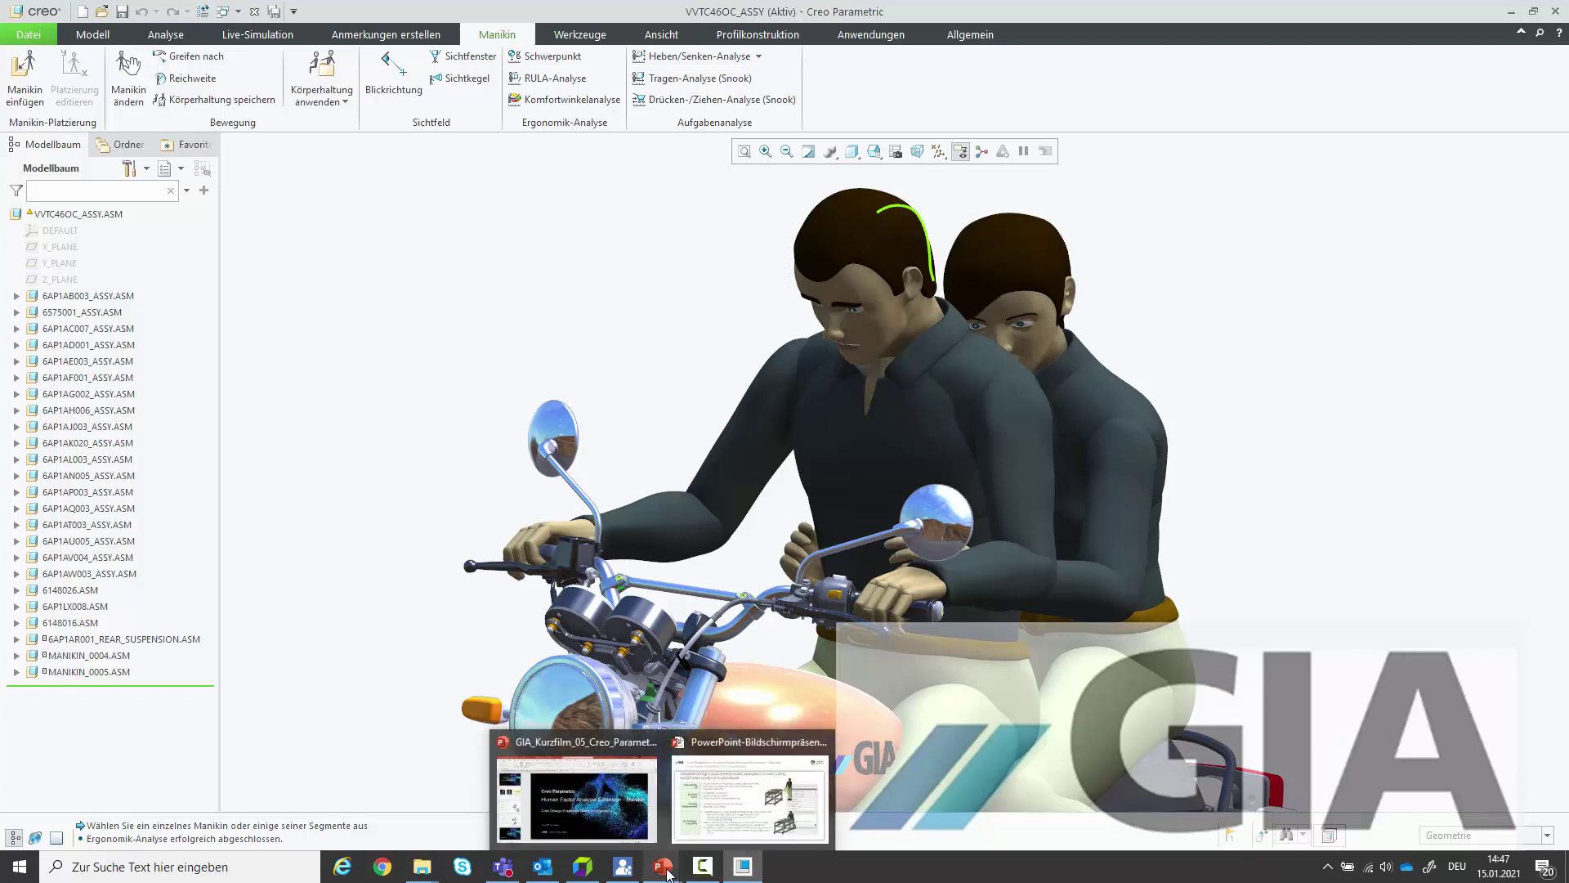
Step: Switch back to the running slide show and advance to the 'Thank You !!!' slide
{"action": "left_click", "coordinate": [713, 812]}
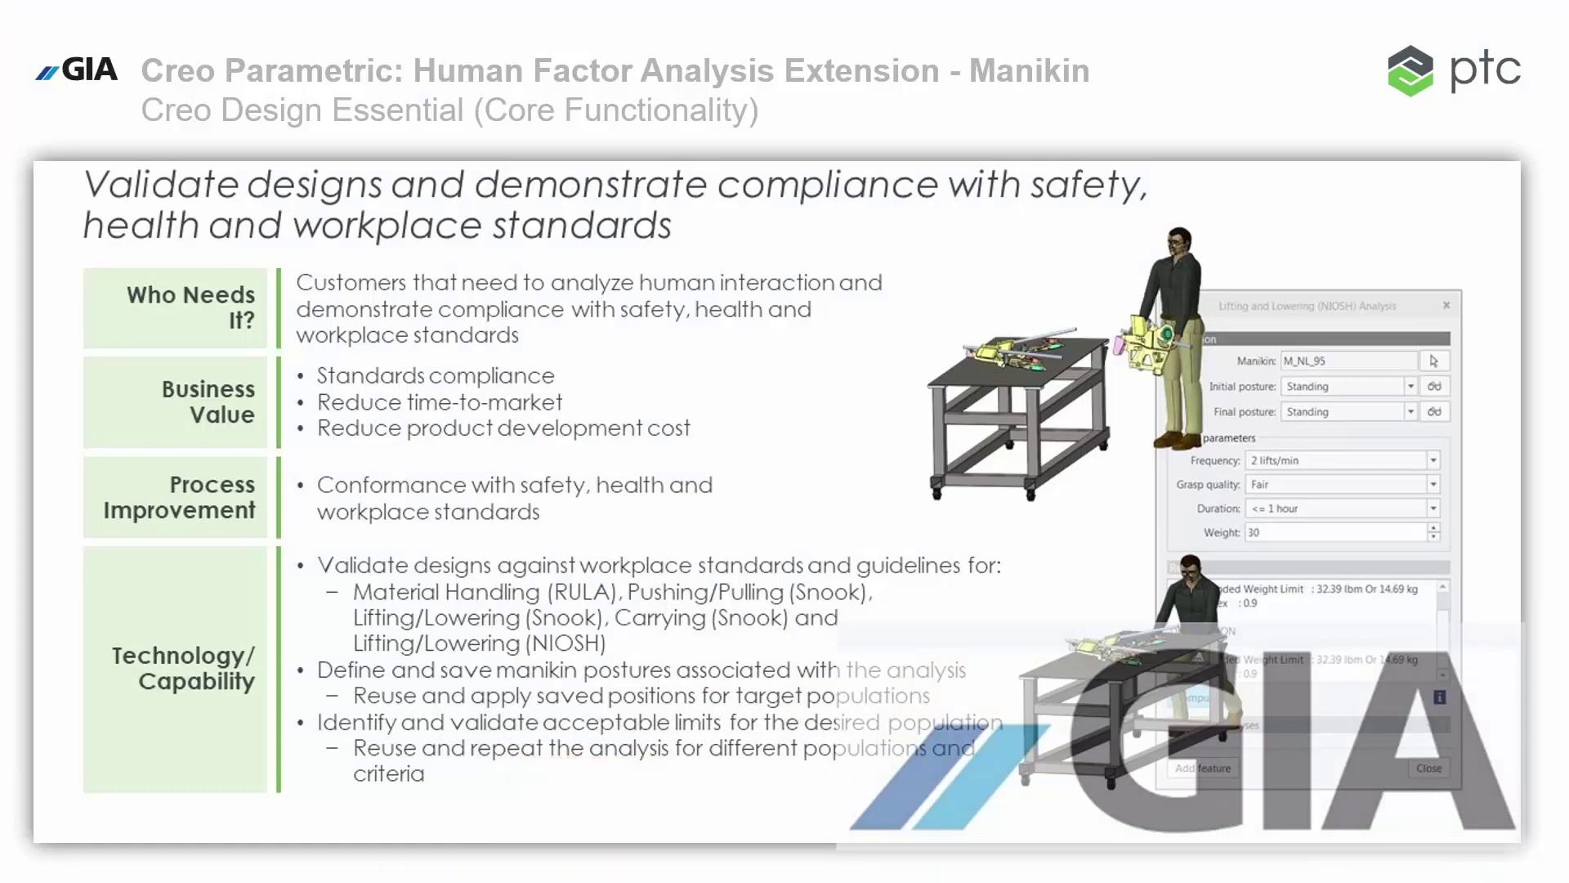
{"action": "key", "text": "Right"}
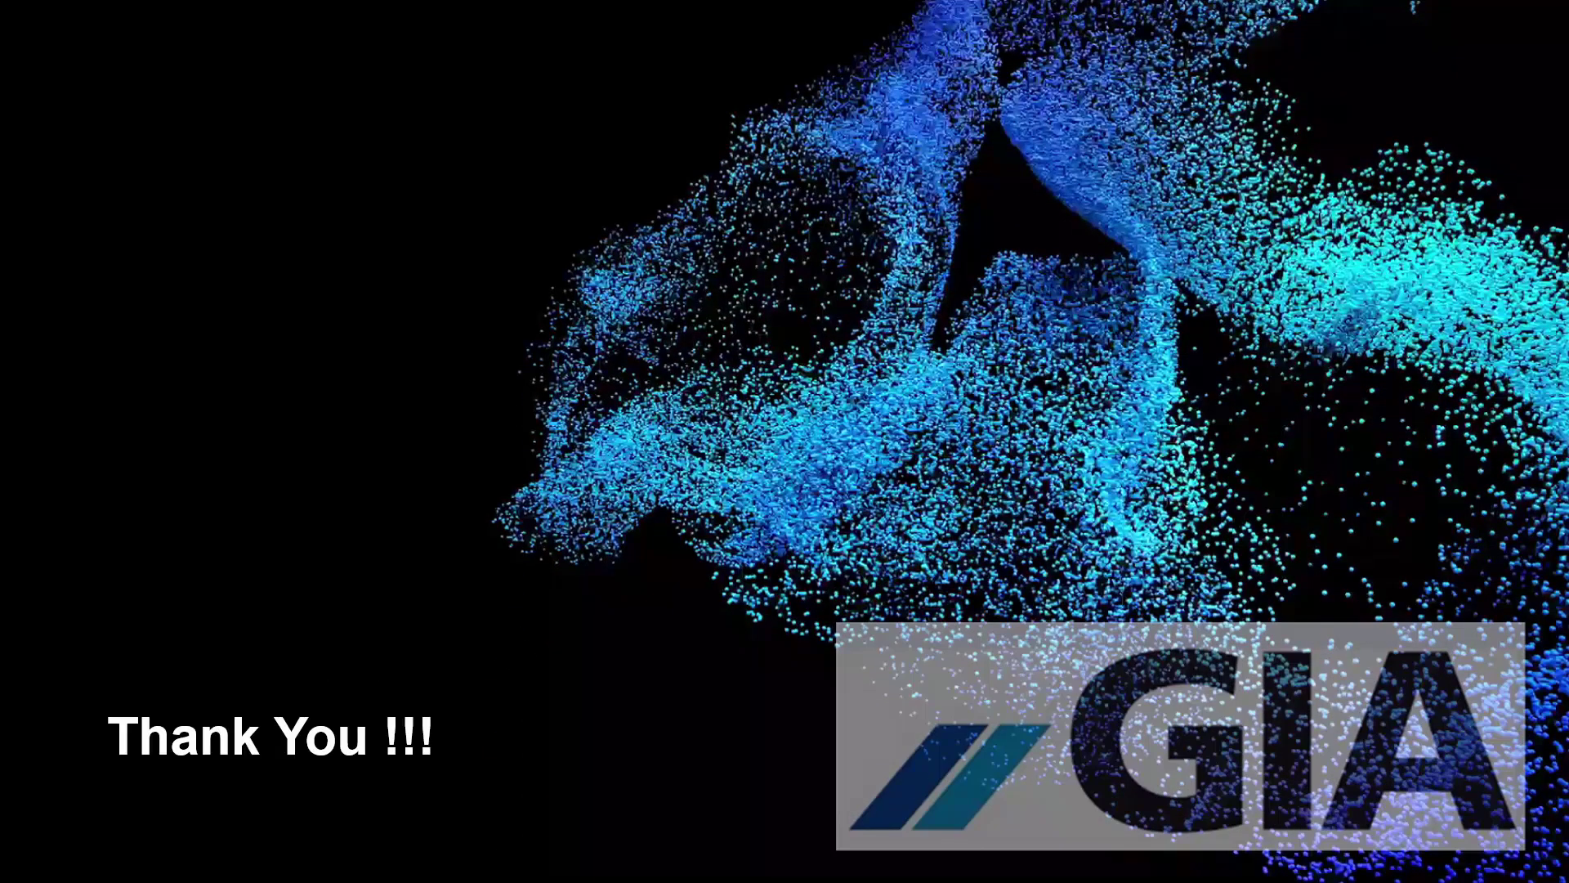